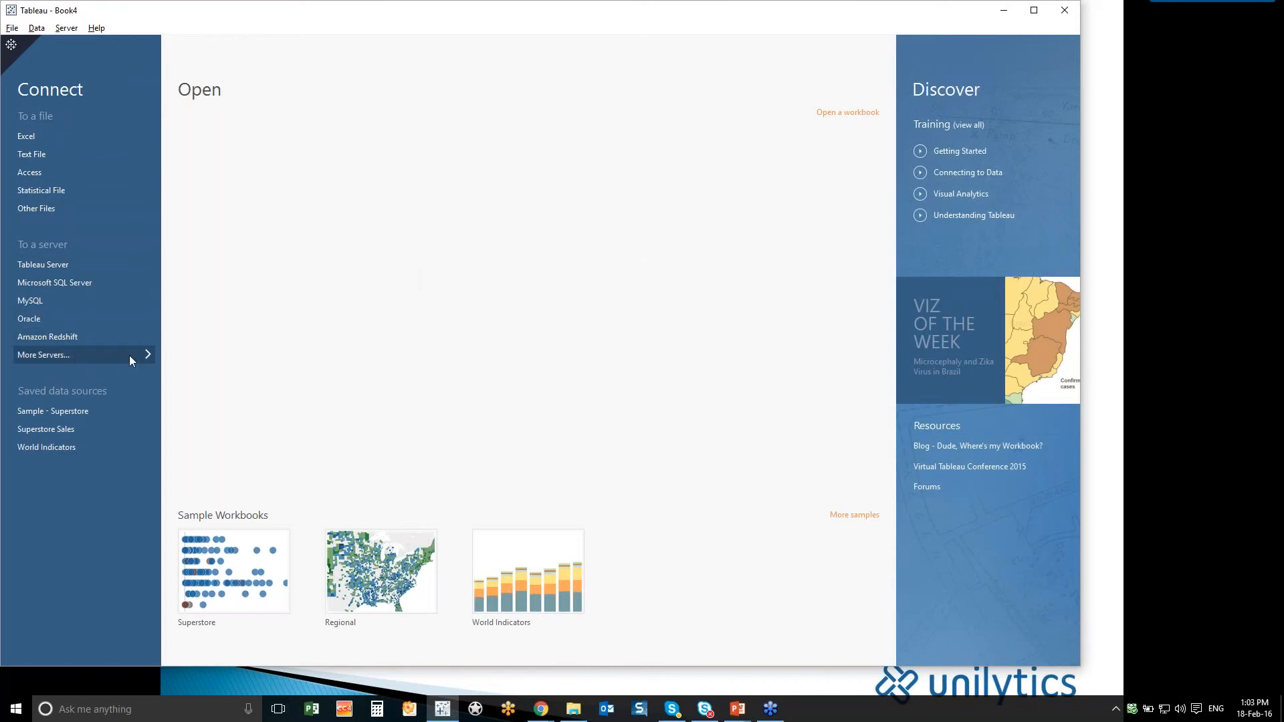
- Show the full list of server connectors and start a connection to an Excel file
left_click(130, 355)
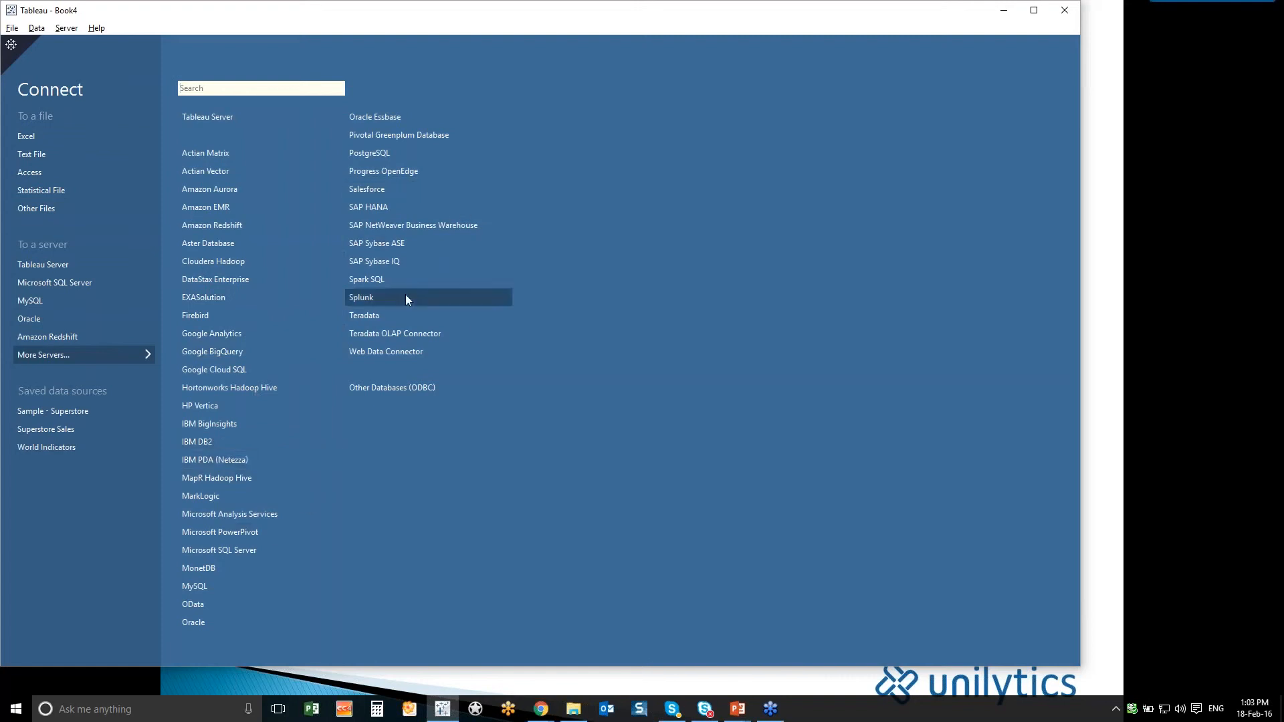
left_click(48, 134)
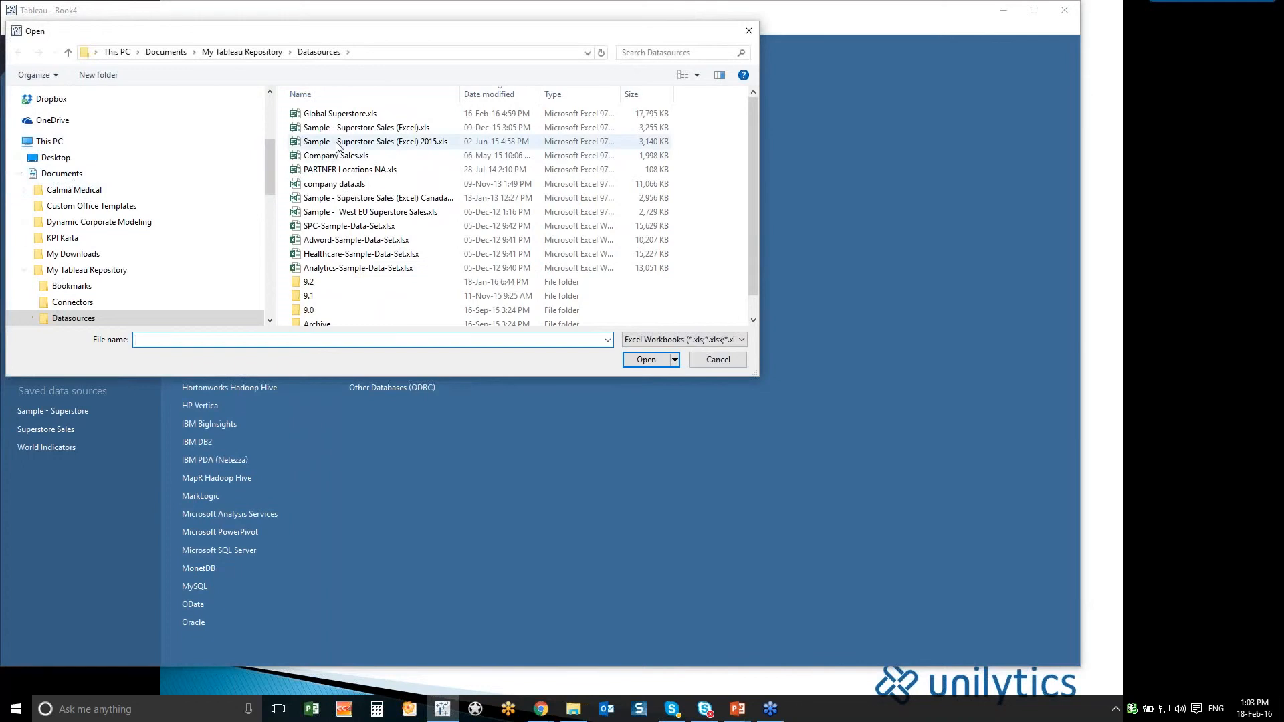
- Switch to the Datasources folder in File Explorer and open Sample - Superstore Sales (Excel) 2015.xls in Excel
key("alt+Tab")
key("alt+Tab")
key("alt+Tab")
key("alt+Tab")
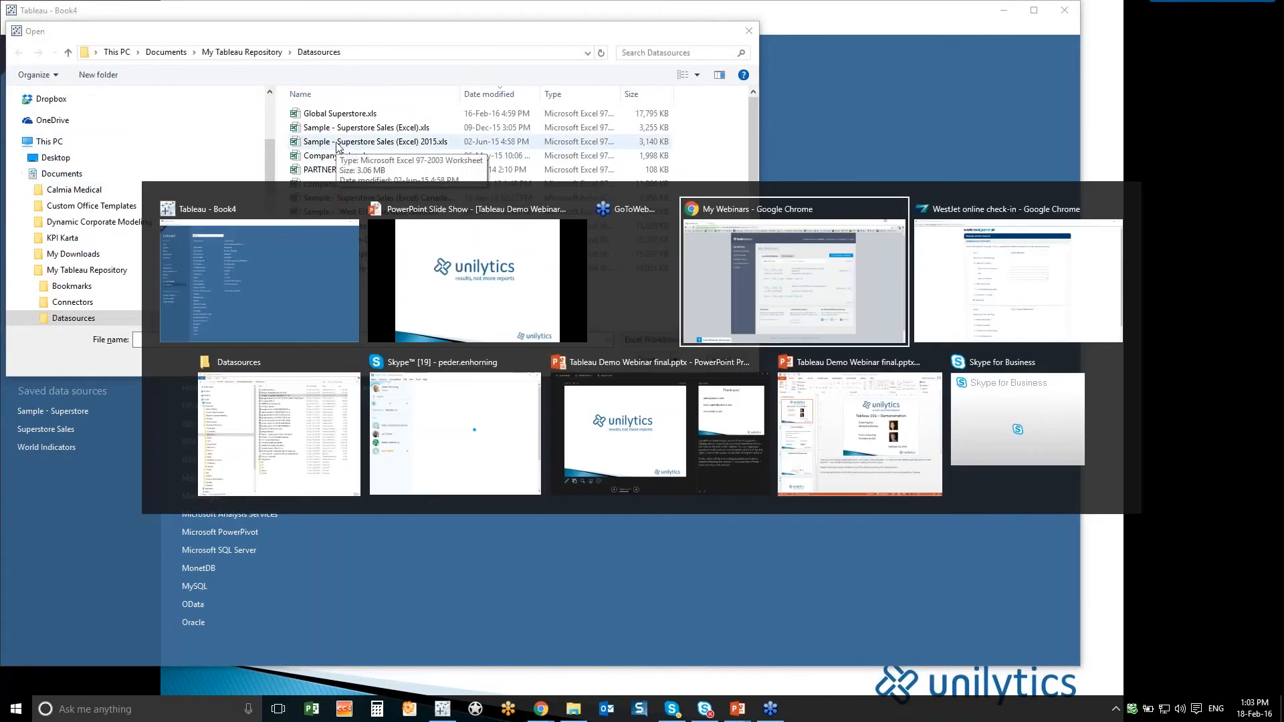
key("alt+Tab")
left_click(392, 167)
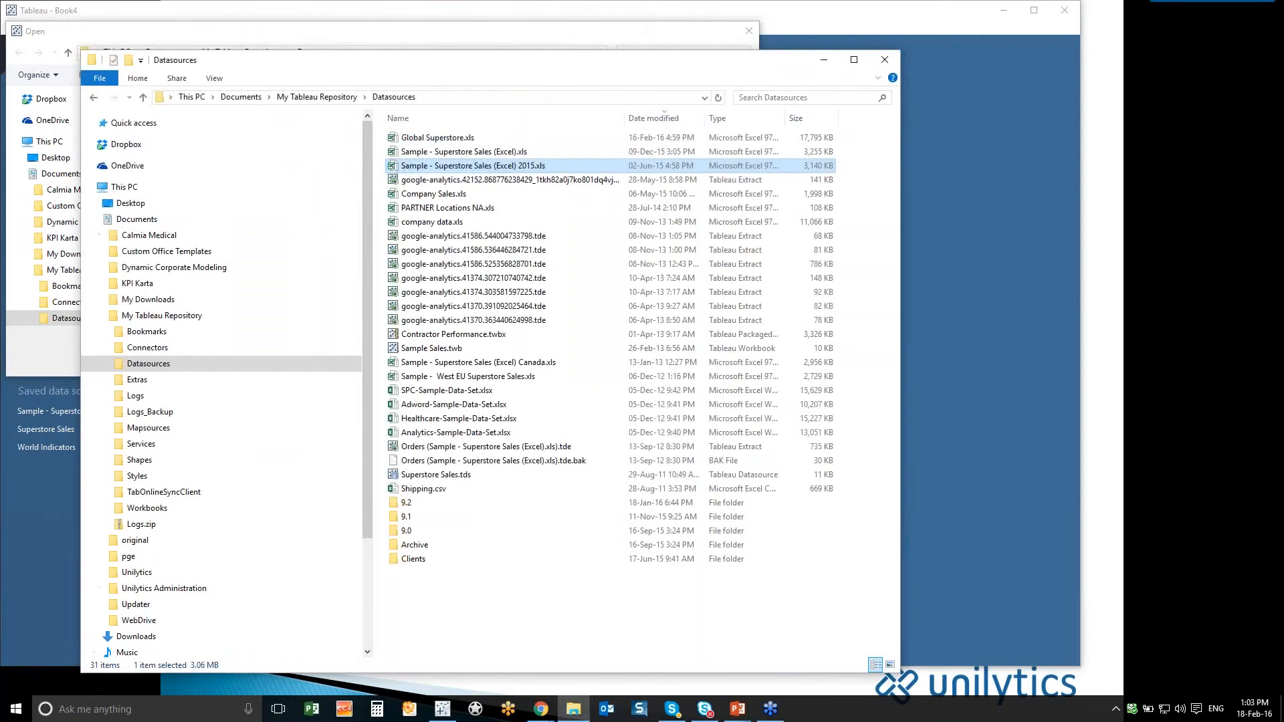
key("Return")
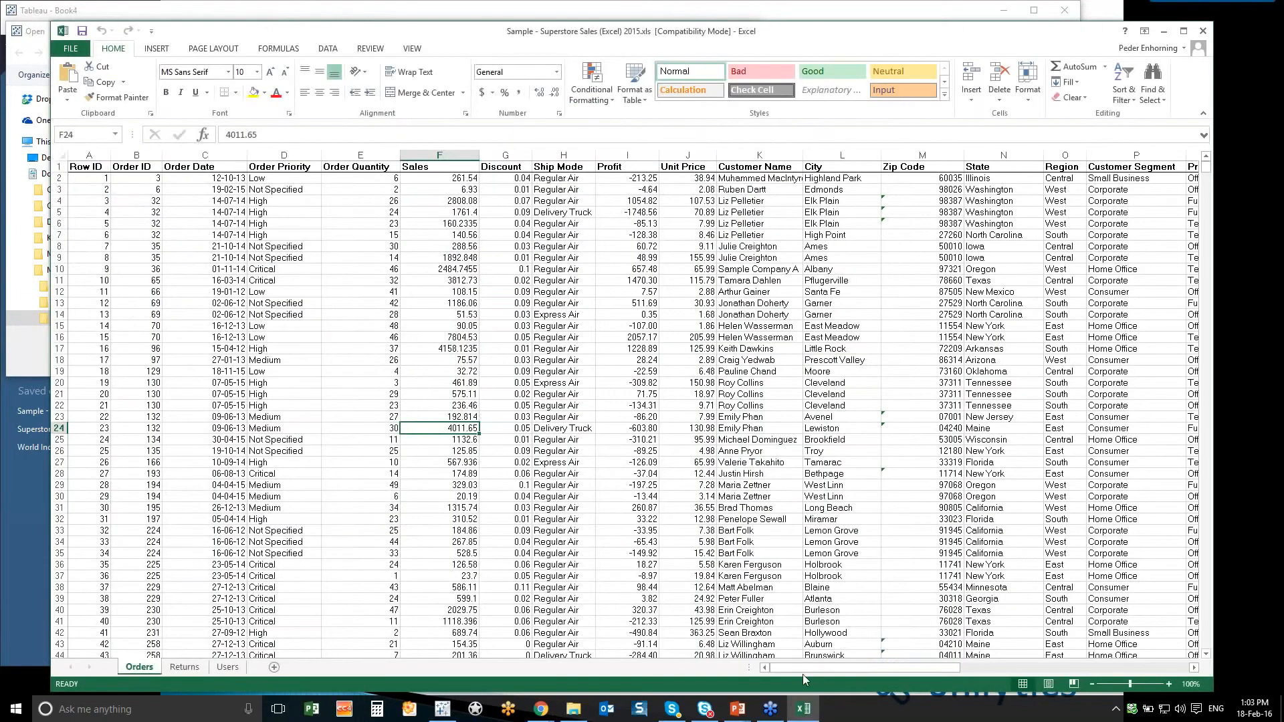
- Look through the columns and rows of the Orders sheet and close the workbook without saving
left_click_drag(811, 672, 838, 674)
left_click_drag(1208, 173, 1182, 91)
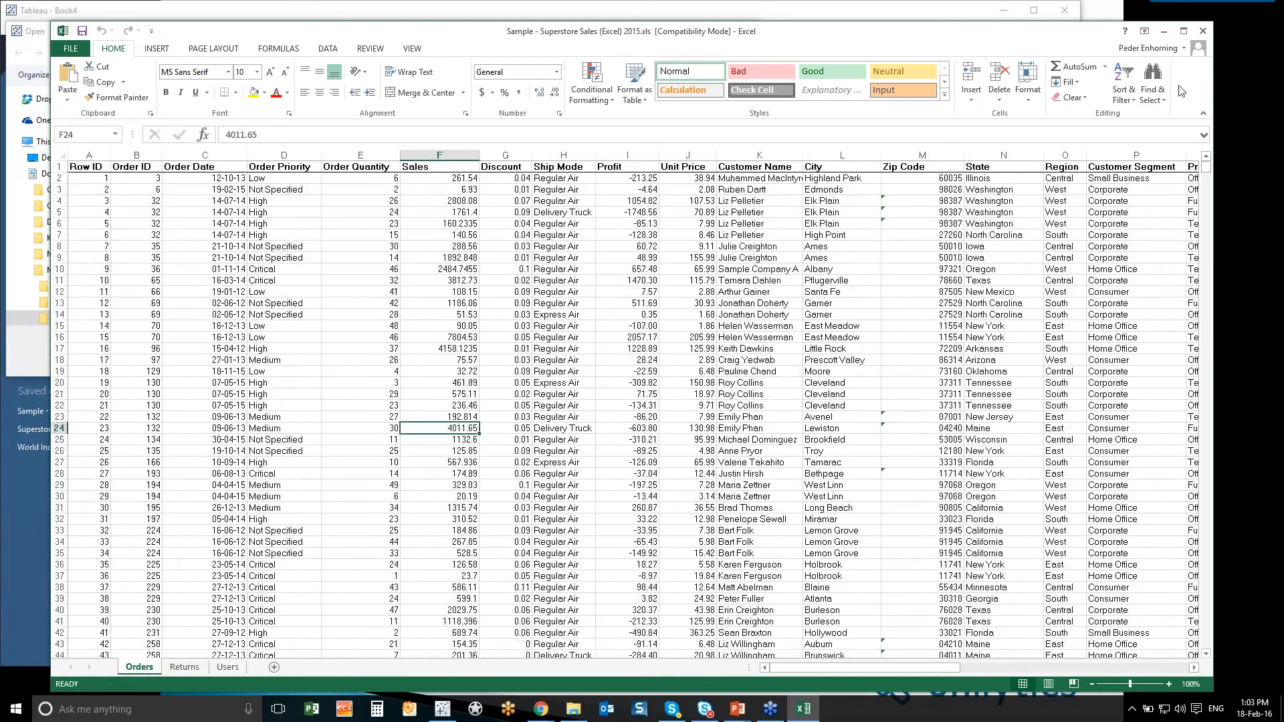
left_click(1202, 31)
left_click(661, 380)
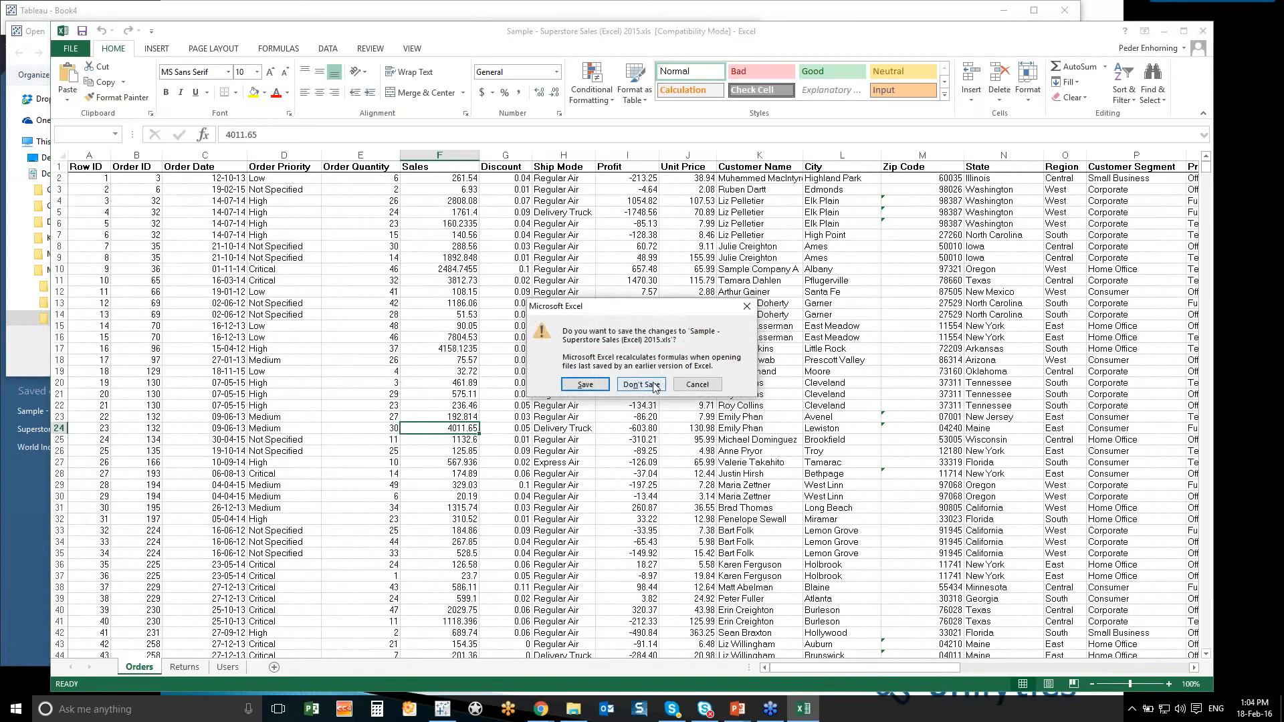
- Return to Tableau, connect to Sample - Superstore Sales (Excel) 2015.xls and add the Orders sheet to the data source
key("alt+Tab")
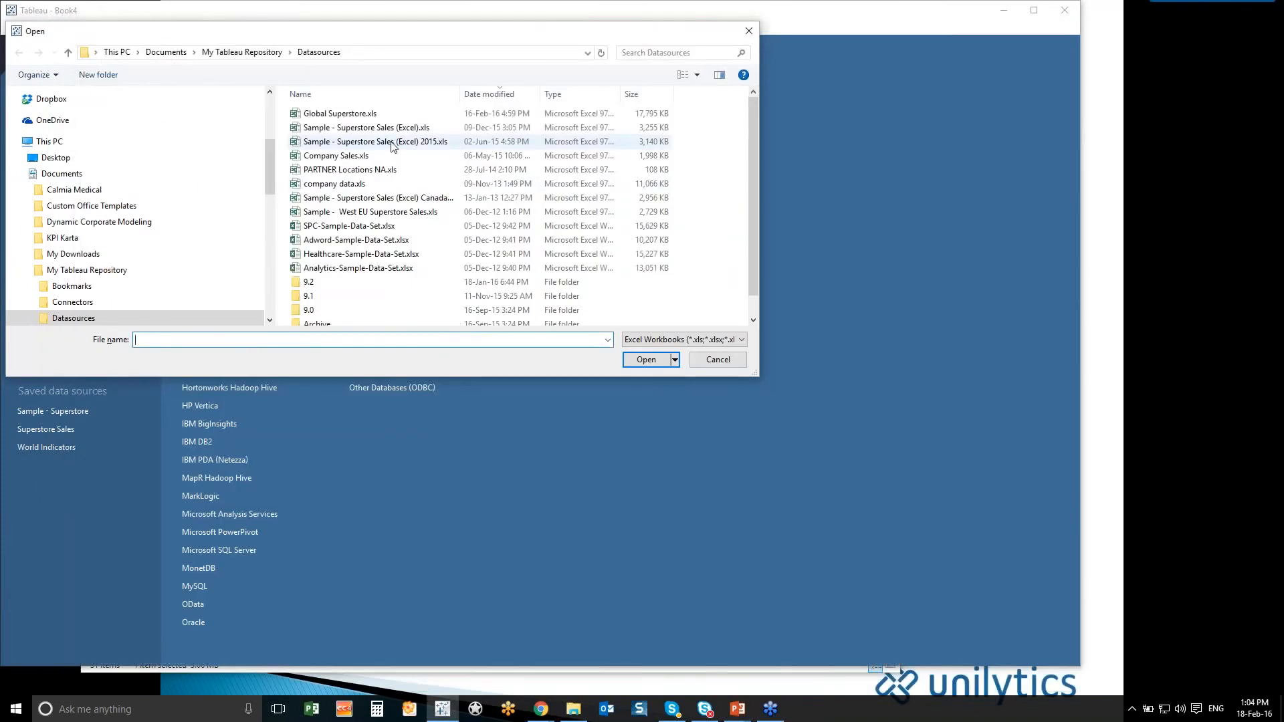
double_click(392, 142)
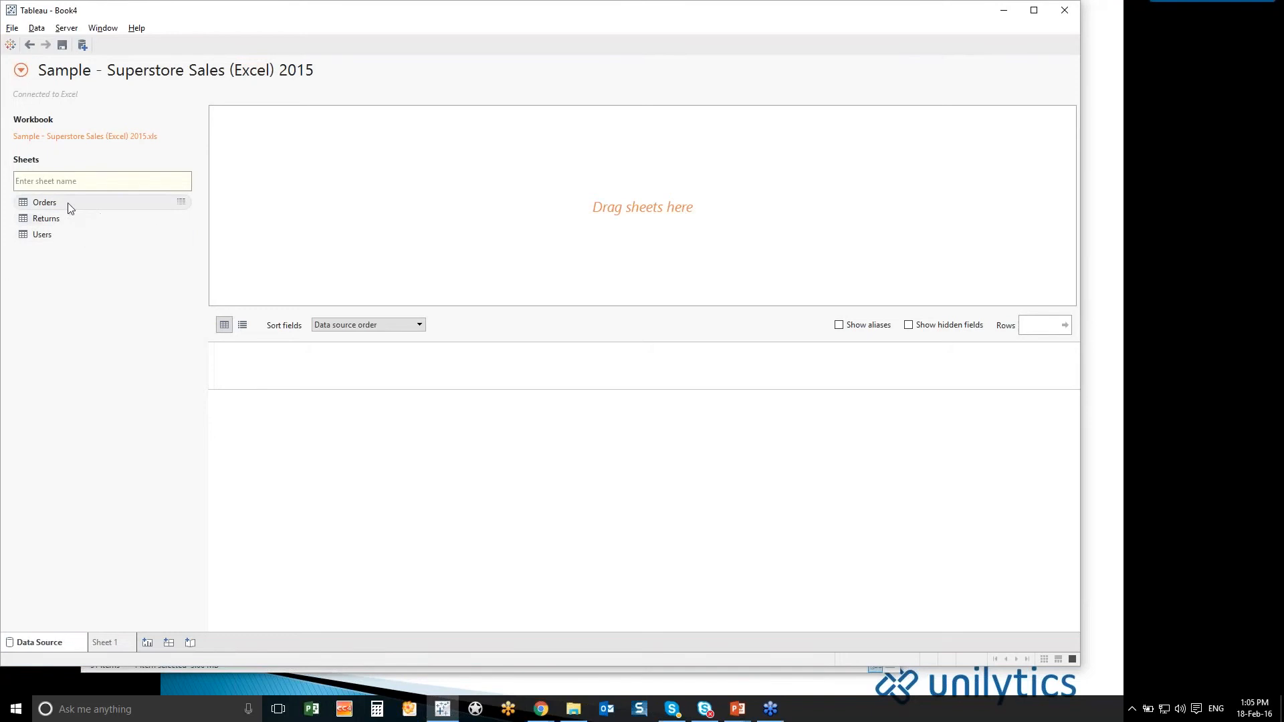
left_click_drag(70, 208, 406, 225)
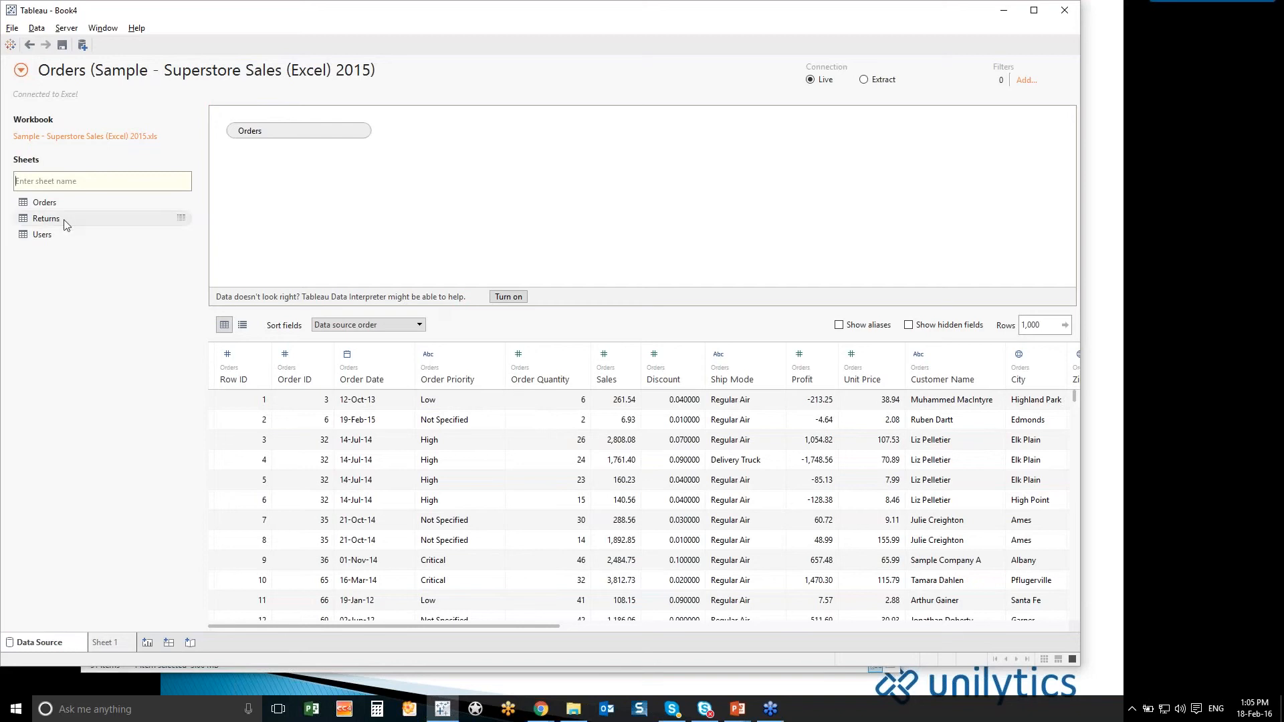
- Join the Returns sheet to Orders, view the join settings, and remove Returns from the data source again
left_click_drag(65, 224, 311, 201)
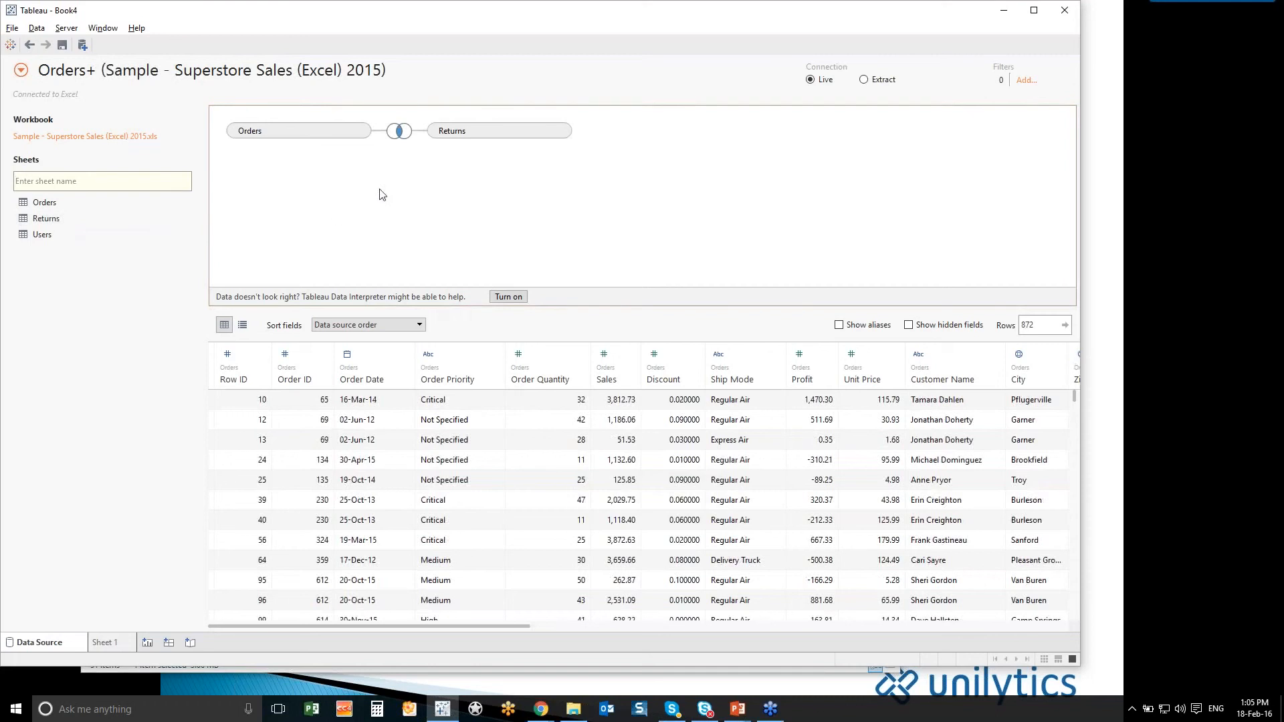
left_click(400, 132)
left_click(329, 188)
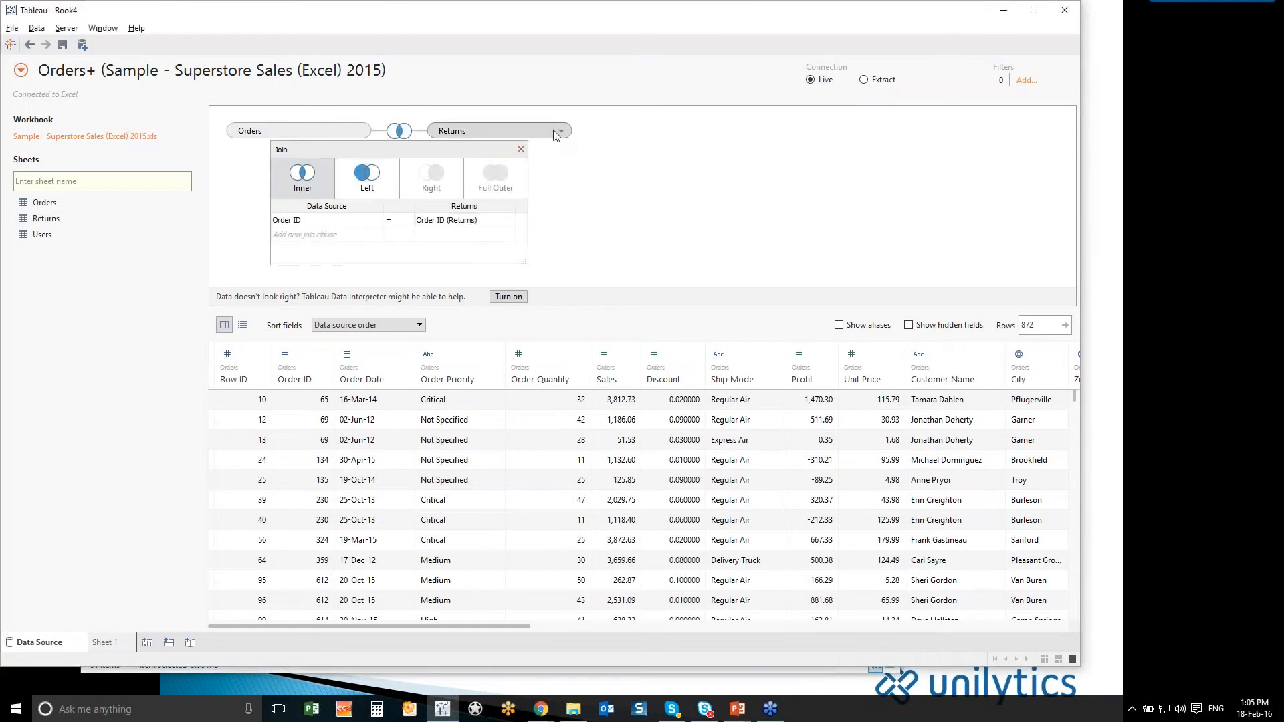
left_click_drag(375, 139, 135, 204)
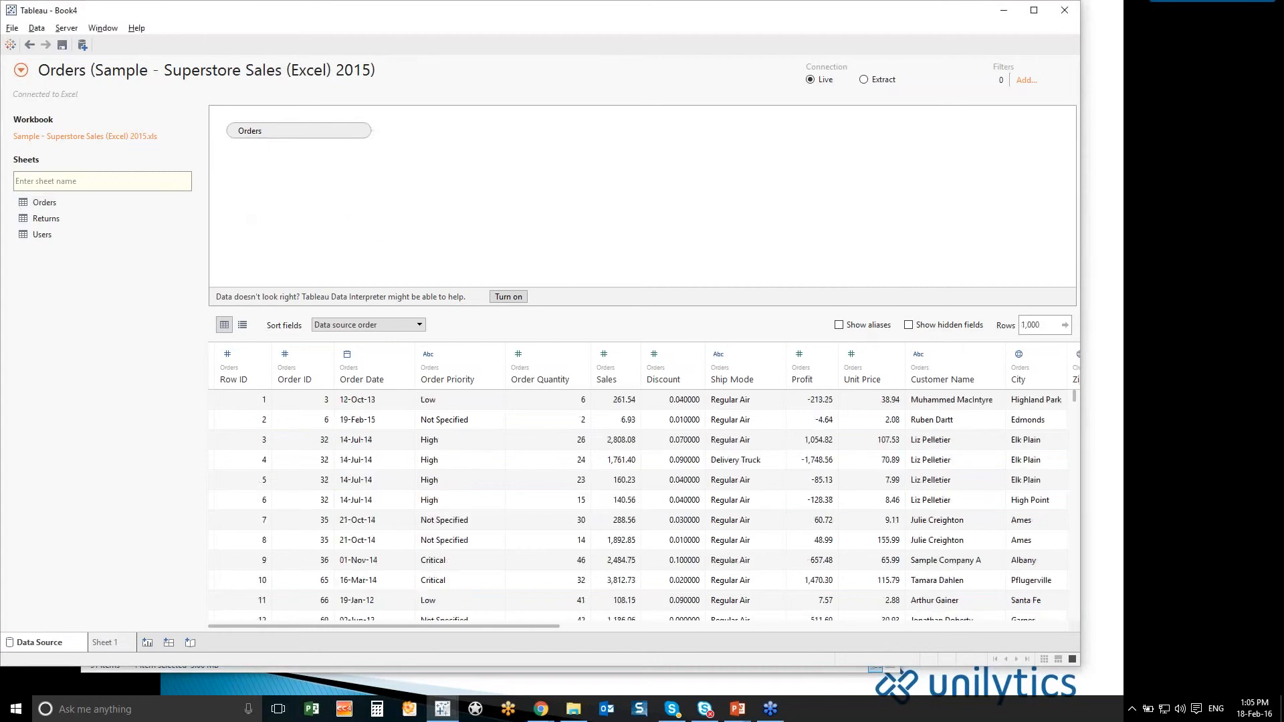
- On Sheet 1, create a hierarchy named Product containing Product Category, Product Sub-Category and Product Name
left_click(107, 644)
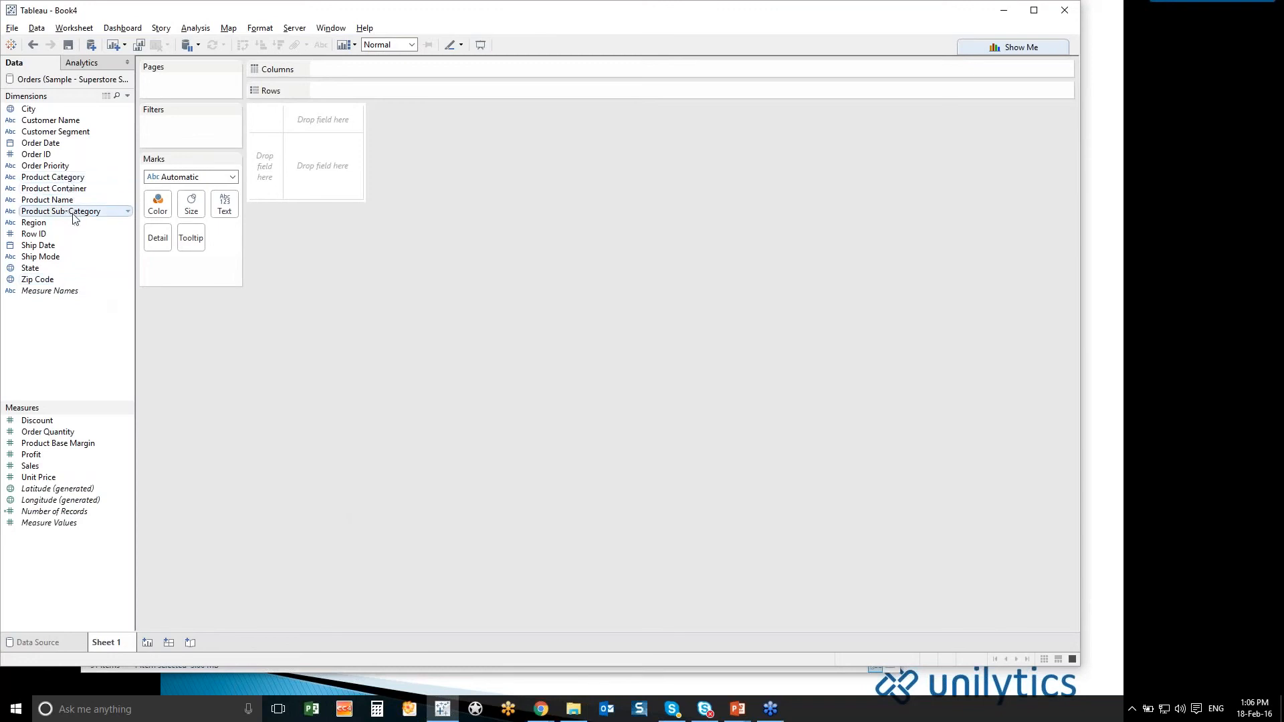
left_click_drag(75, 215, 67, 177)
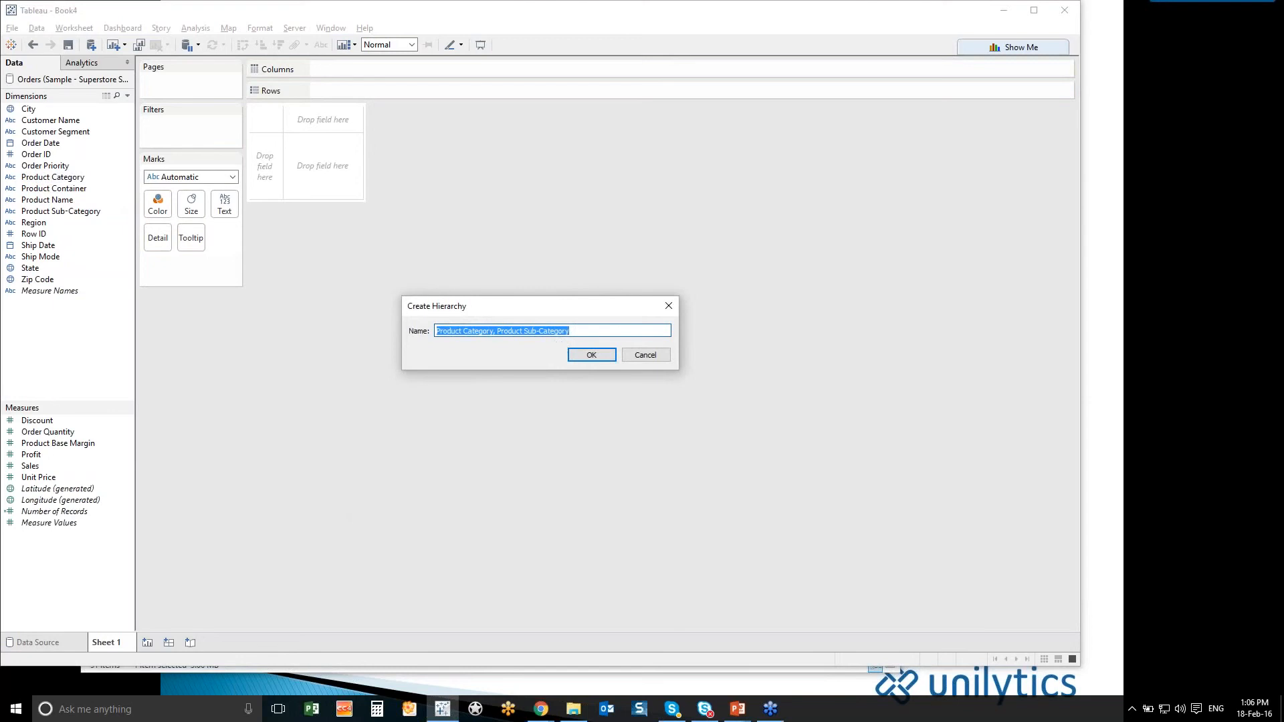
type("Product")
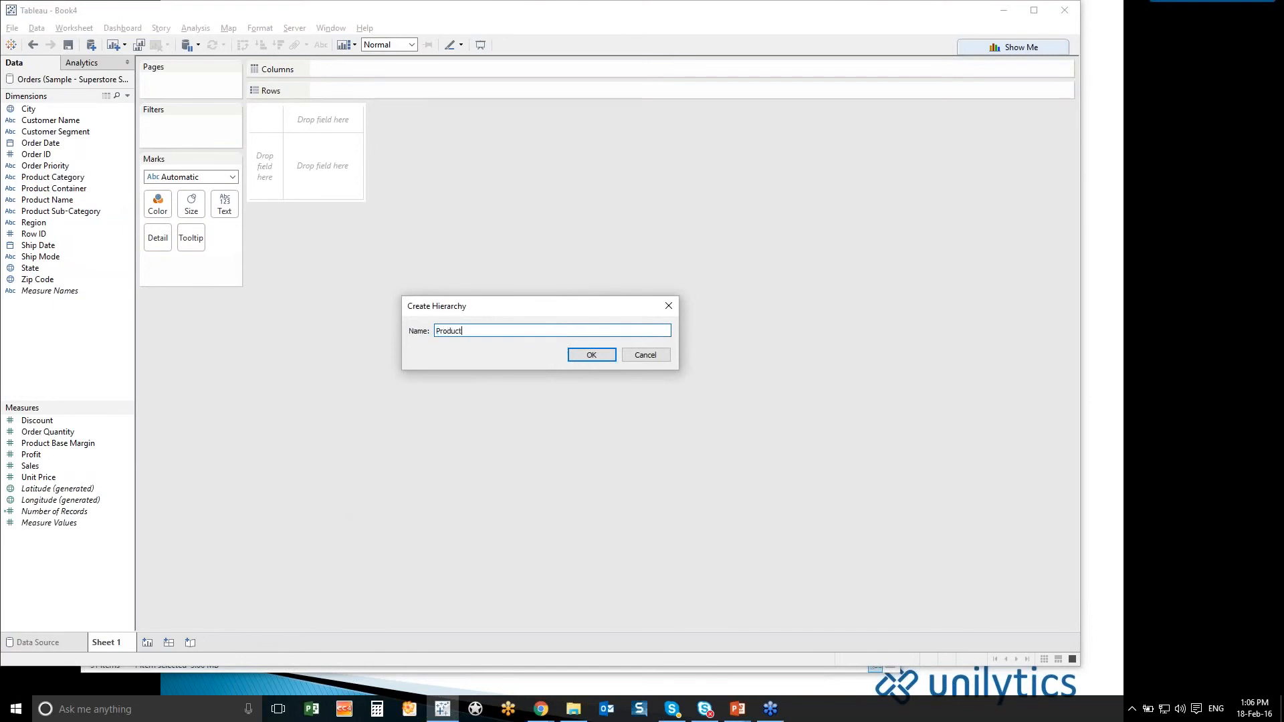
left_click(606, 356)
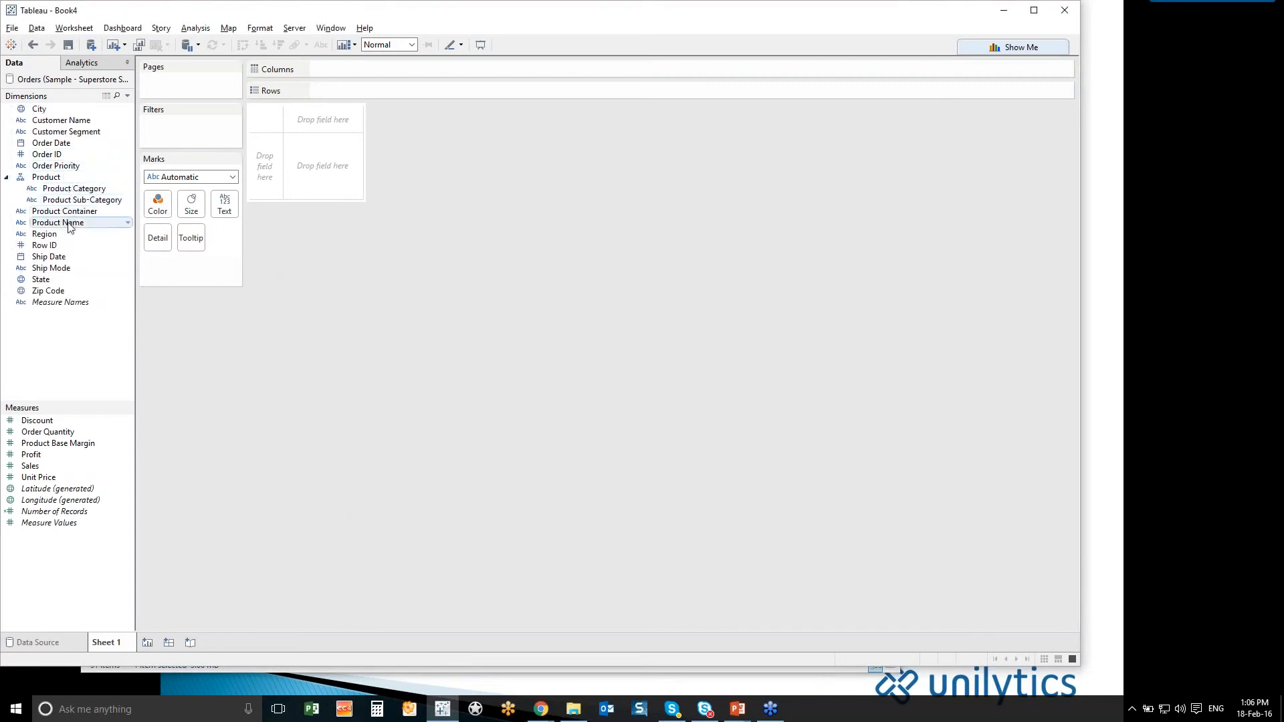
left_click_drag(68, 227, 68, 204)
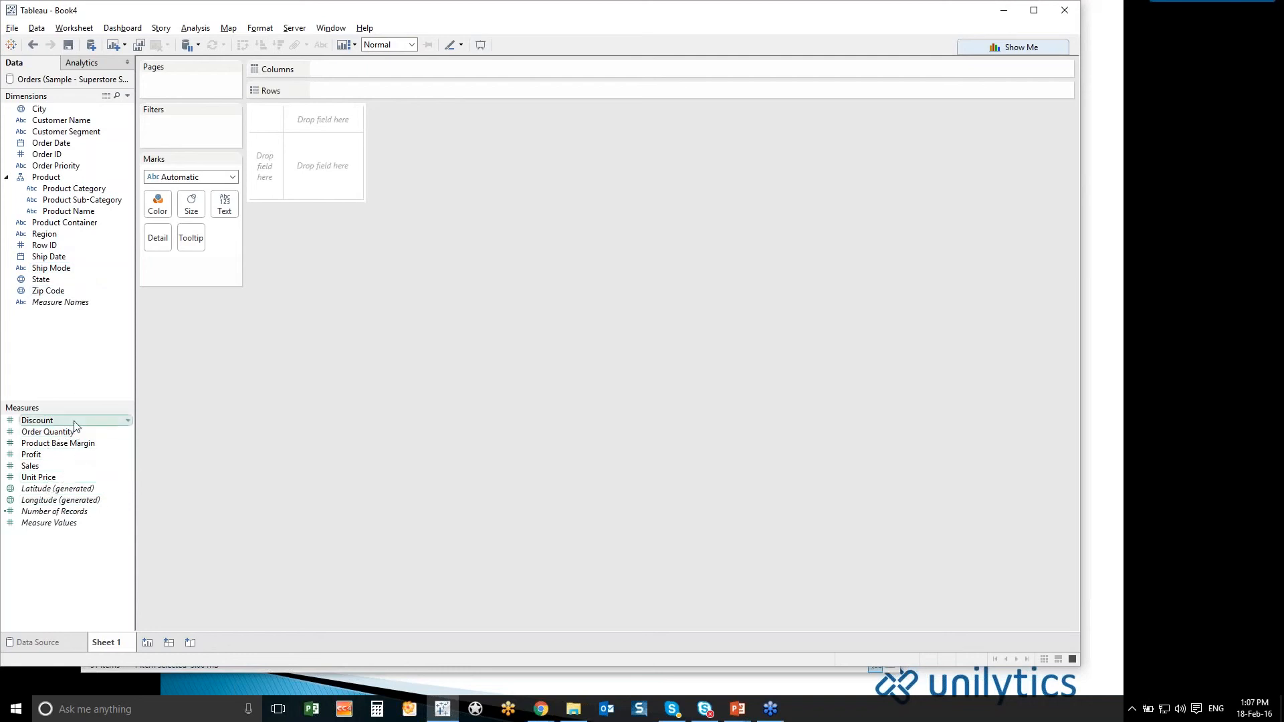
- Move the Discount field from the measures to the dimensions and back to the measures
left_click_drag(75, 426, 90, 338)
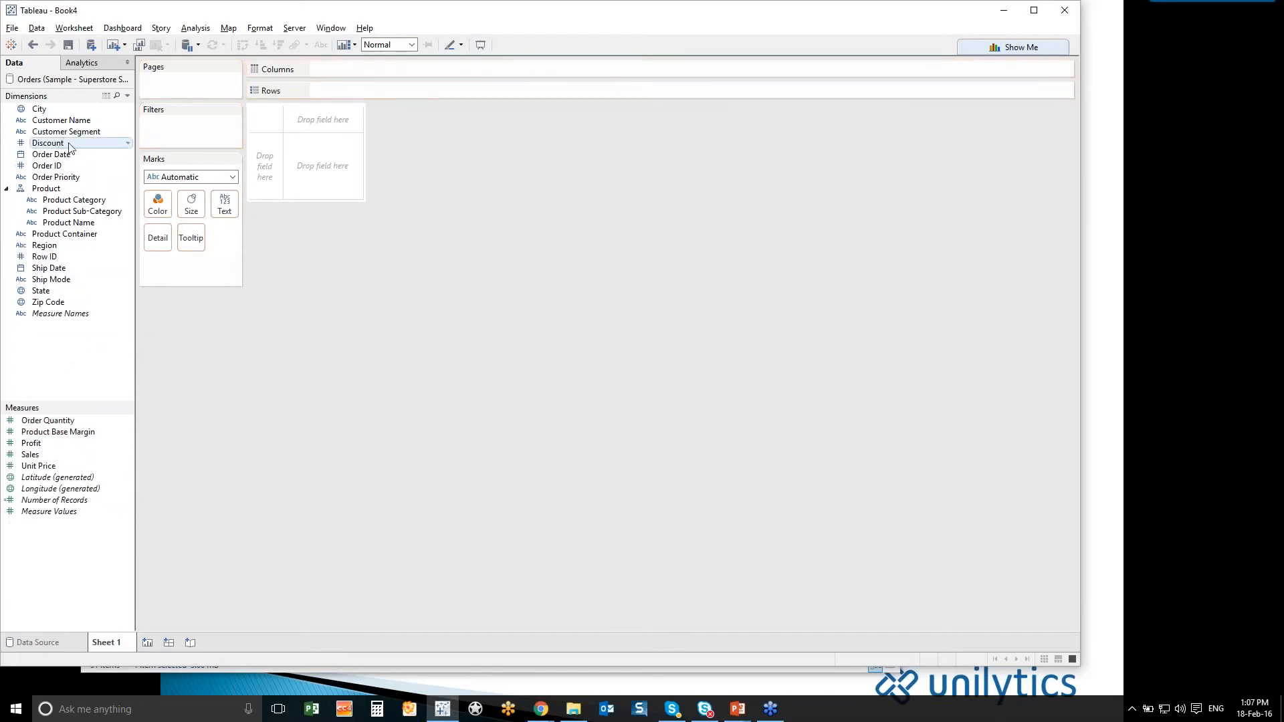
left_click_drag(70, 147, 56, 575)
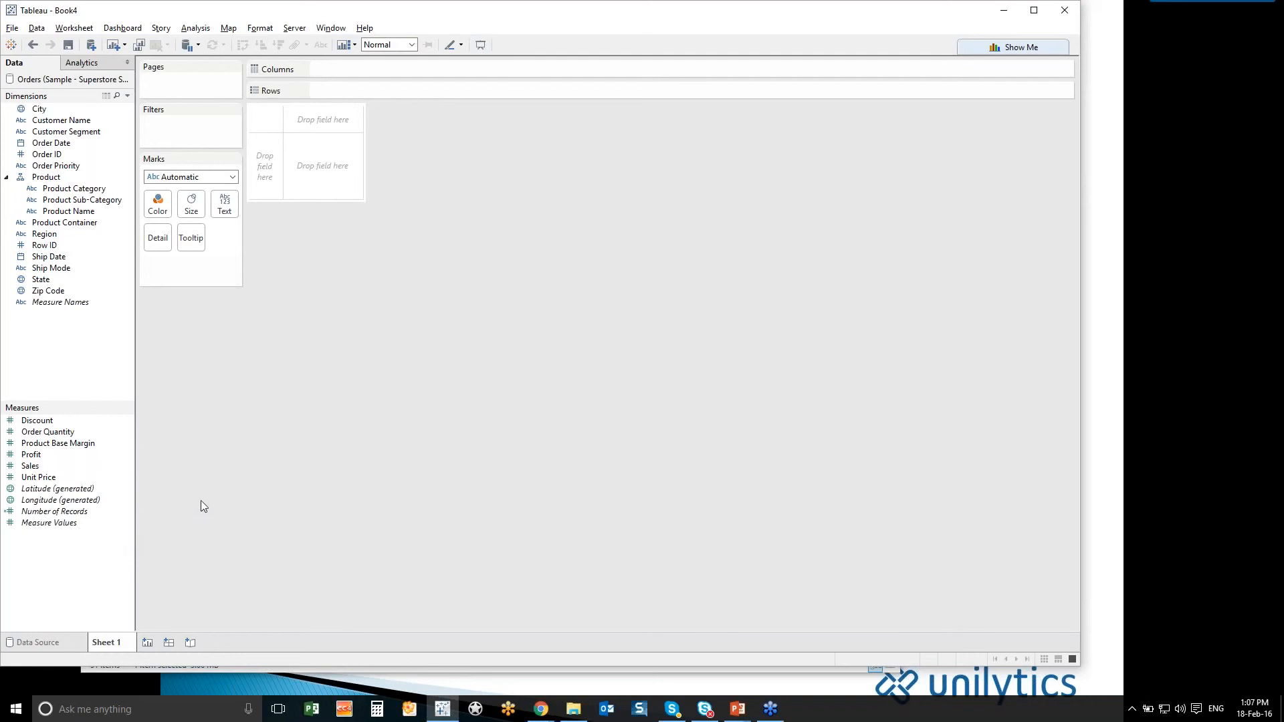
- Plot the State field on a map and size the state marks by Sales
left_click(63, 281)
double_click(62, 281)
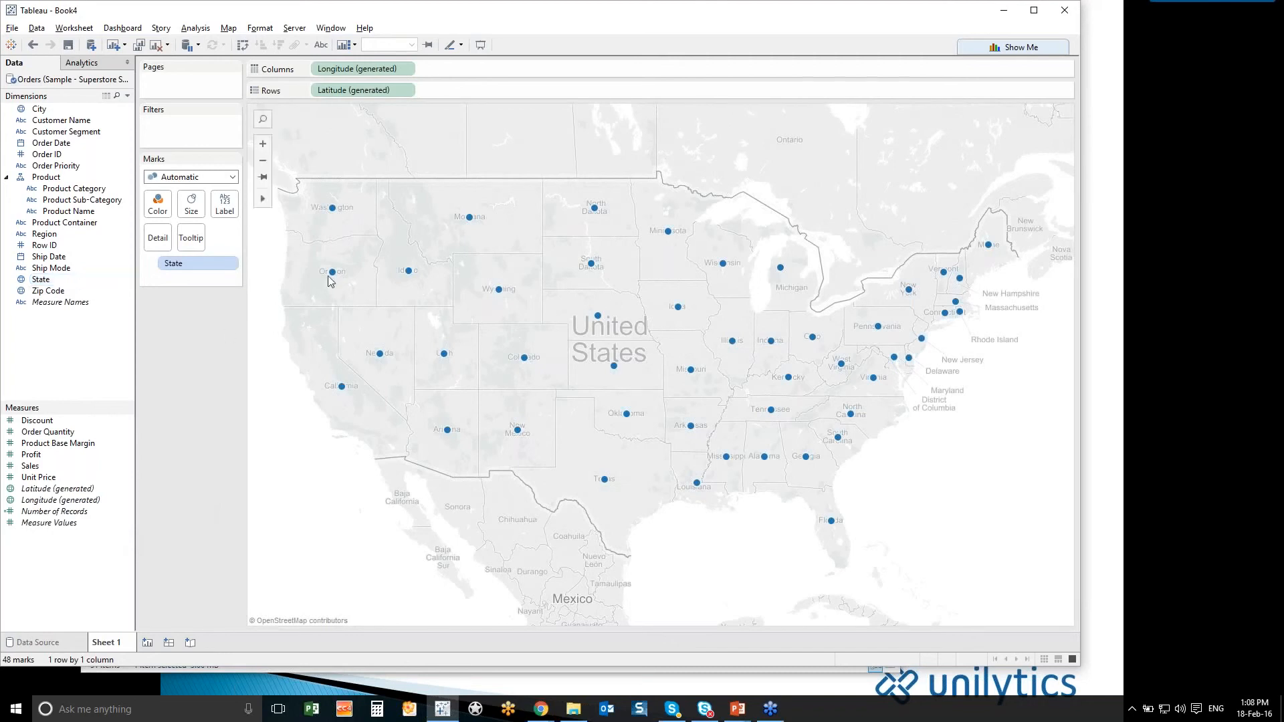
mouse_move(335, 283)
mouse_move(341, 390)
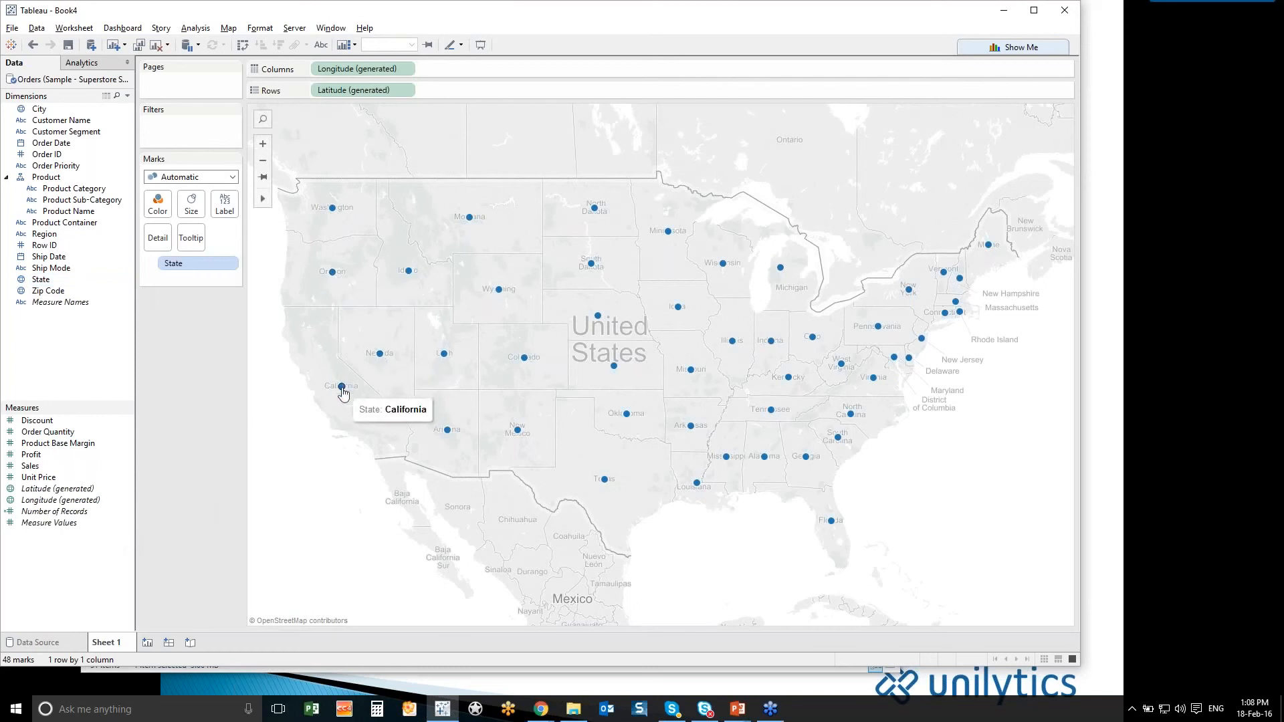
double_click(64, 467)
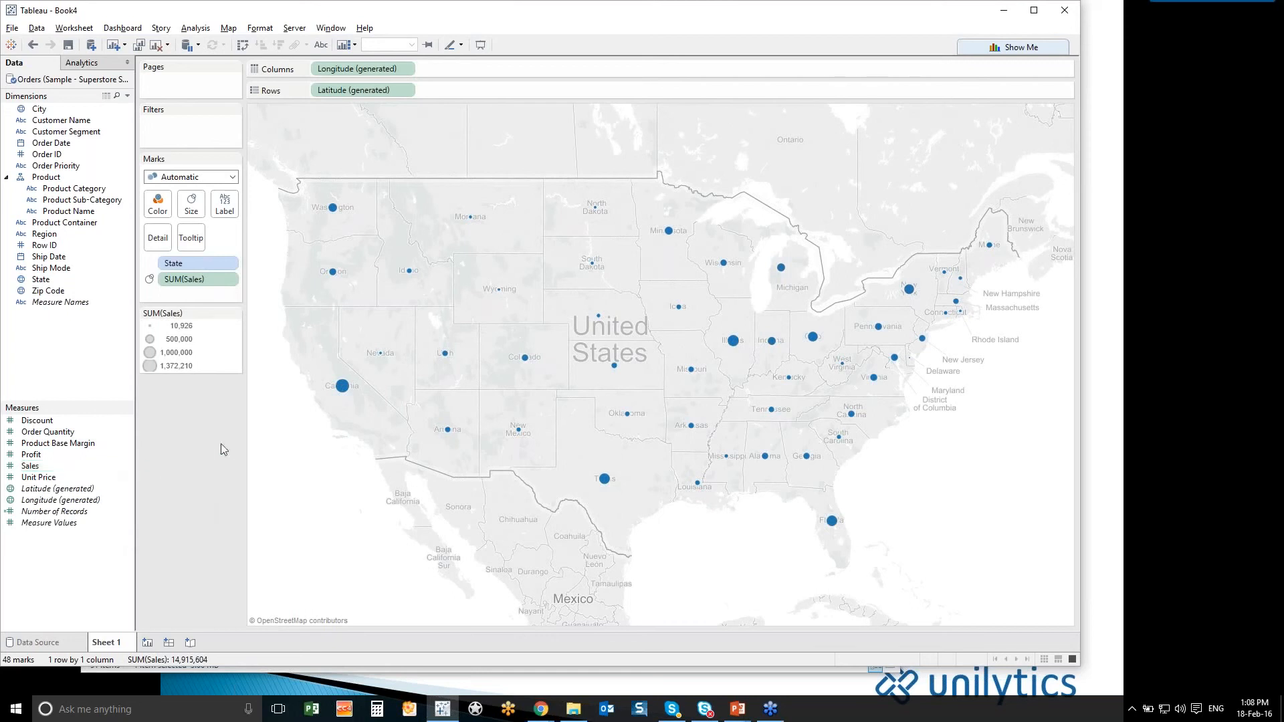
mouse_move(343, 390)
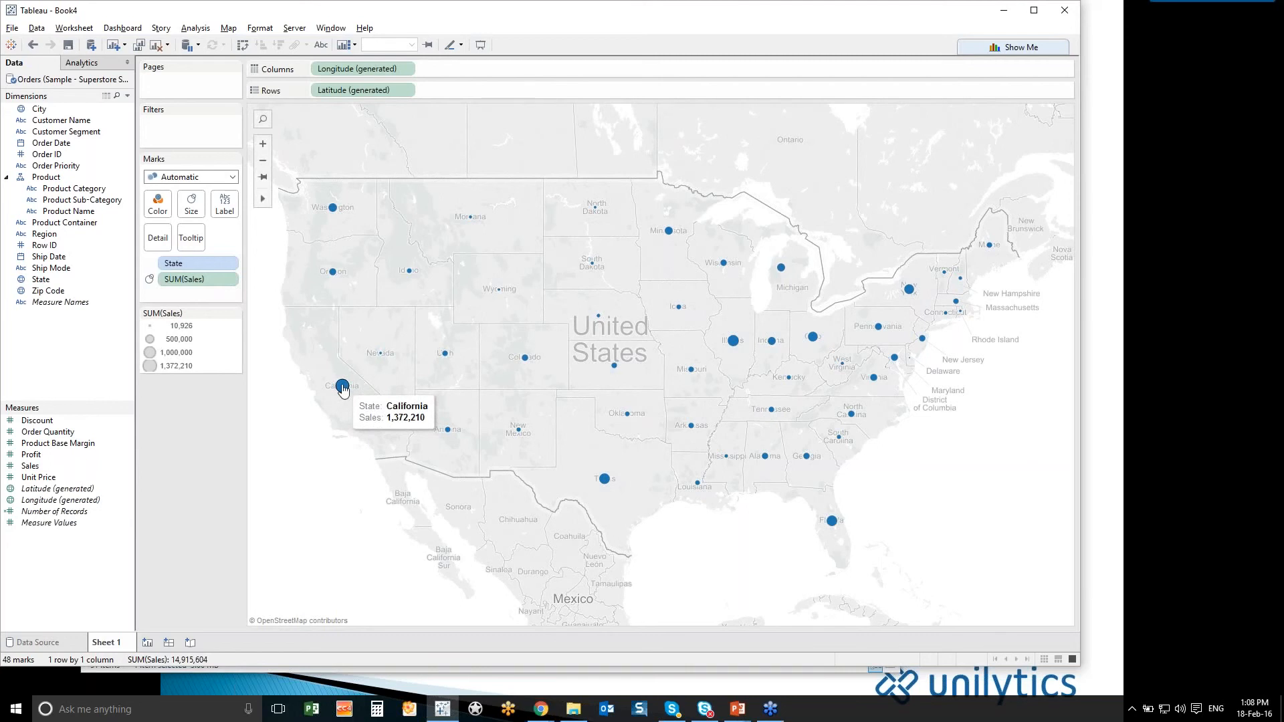
- Set the default number format of Sales to Currency (Custom) with 0 decimal places
right_click(103, 471)
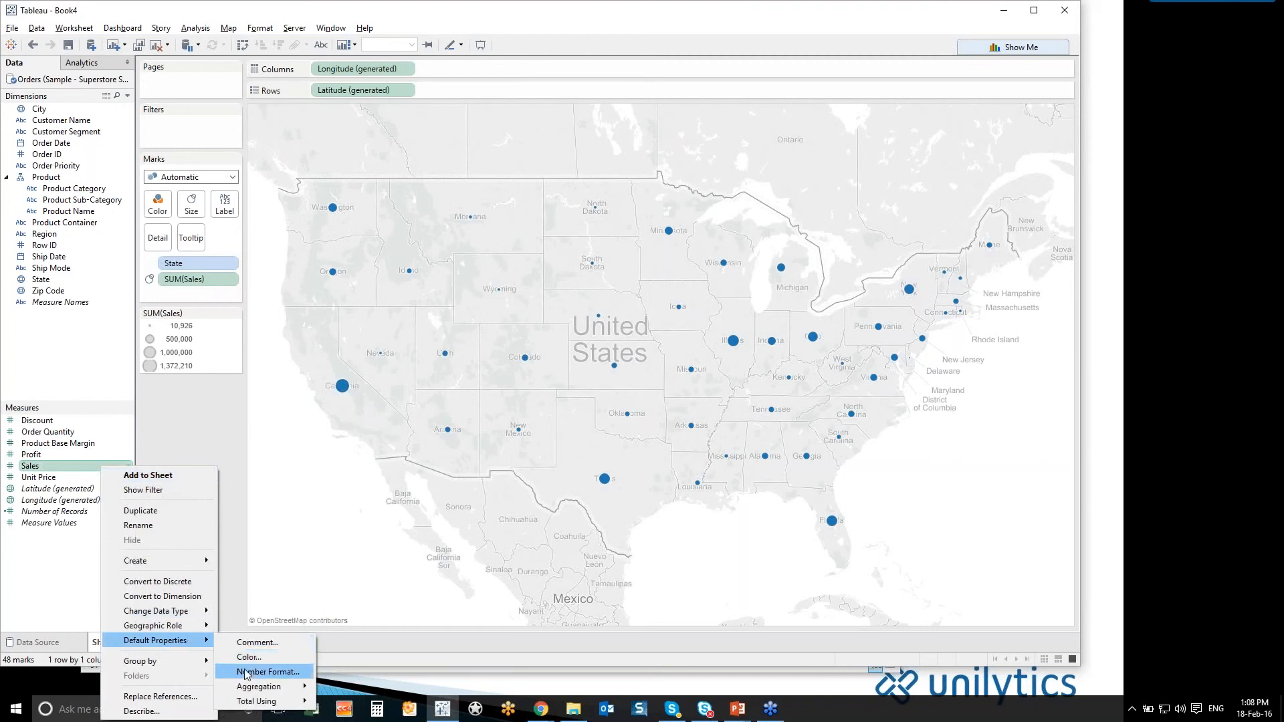
left_click(246, 674)
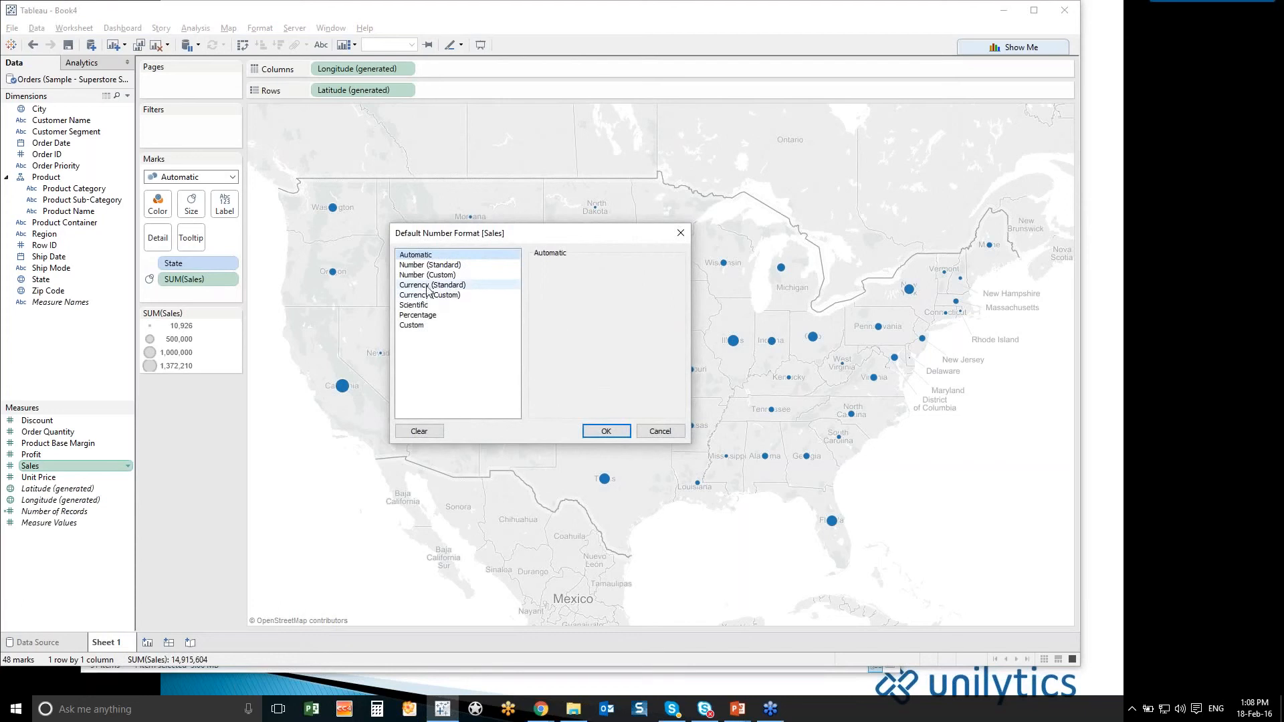
left_click(428, 285)
left_click(429, 295)
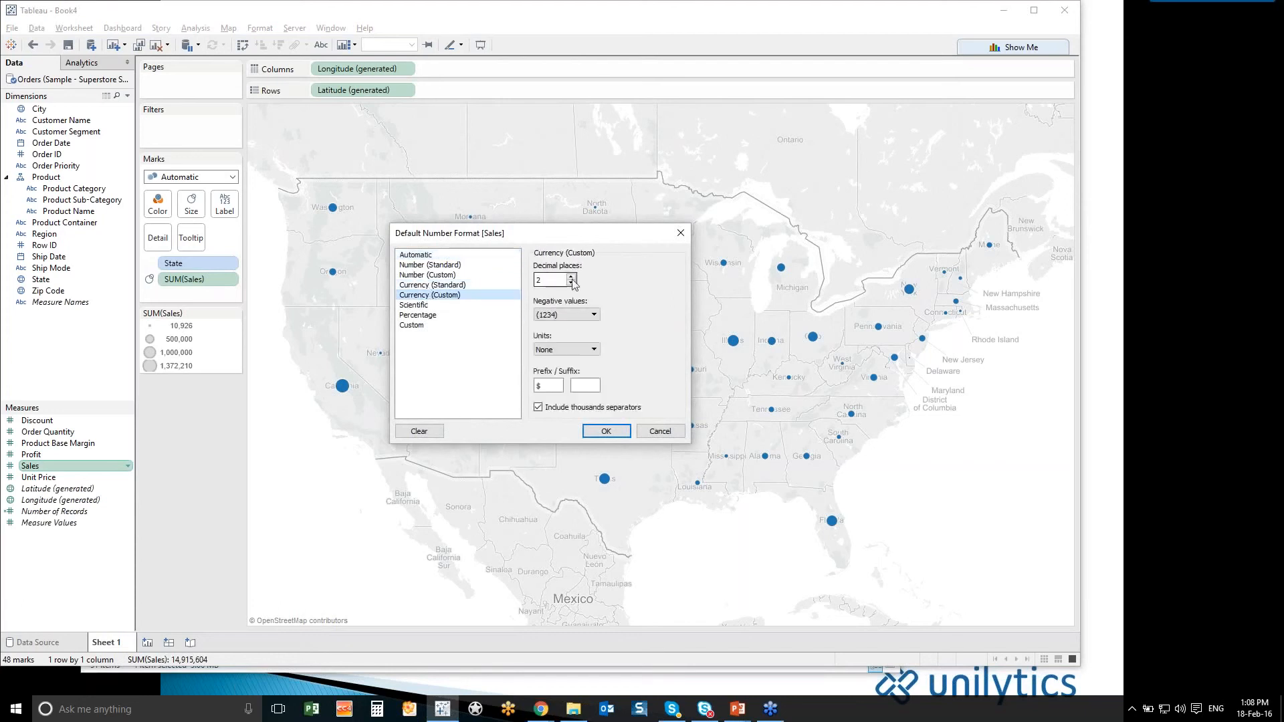
left_click(571, 283)
left_click(572, 283)
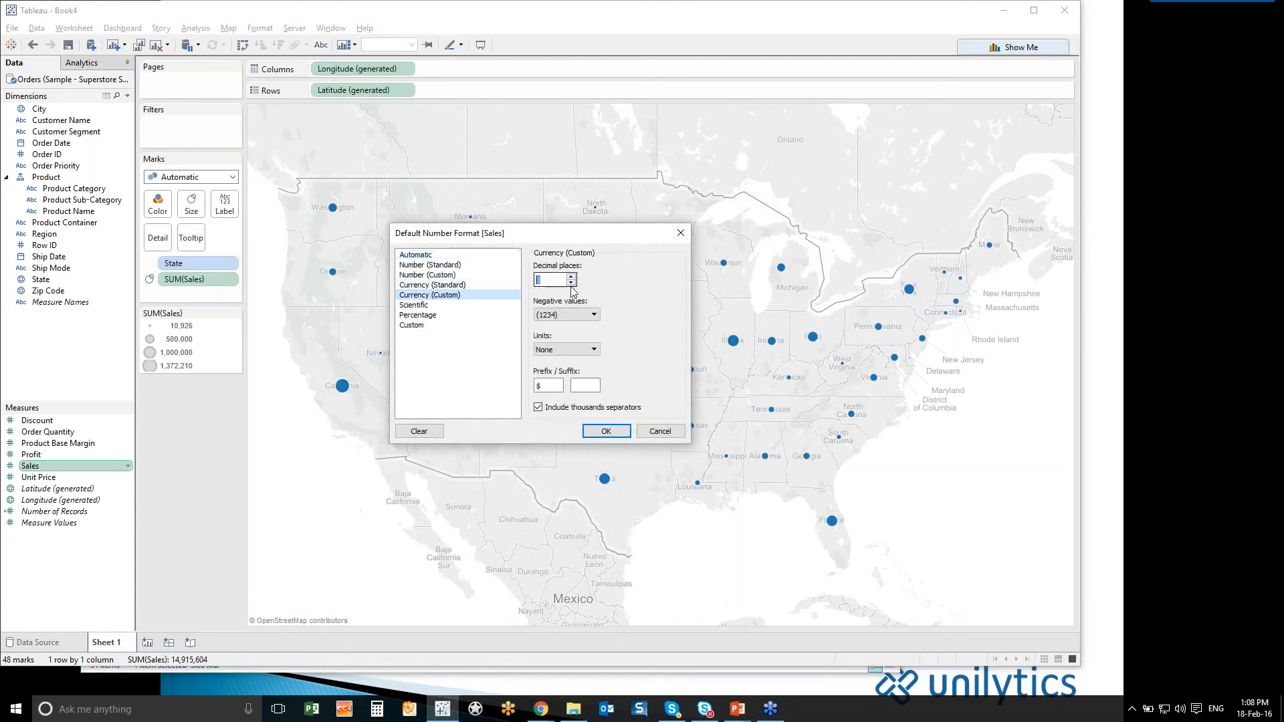
left_click(594, 433)
mouse_move(333, 389)
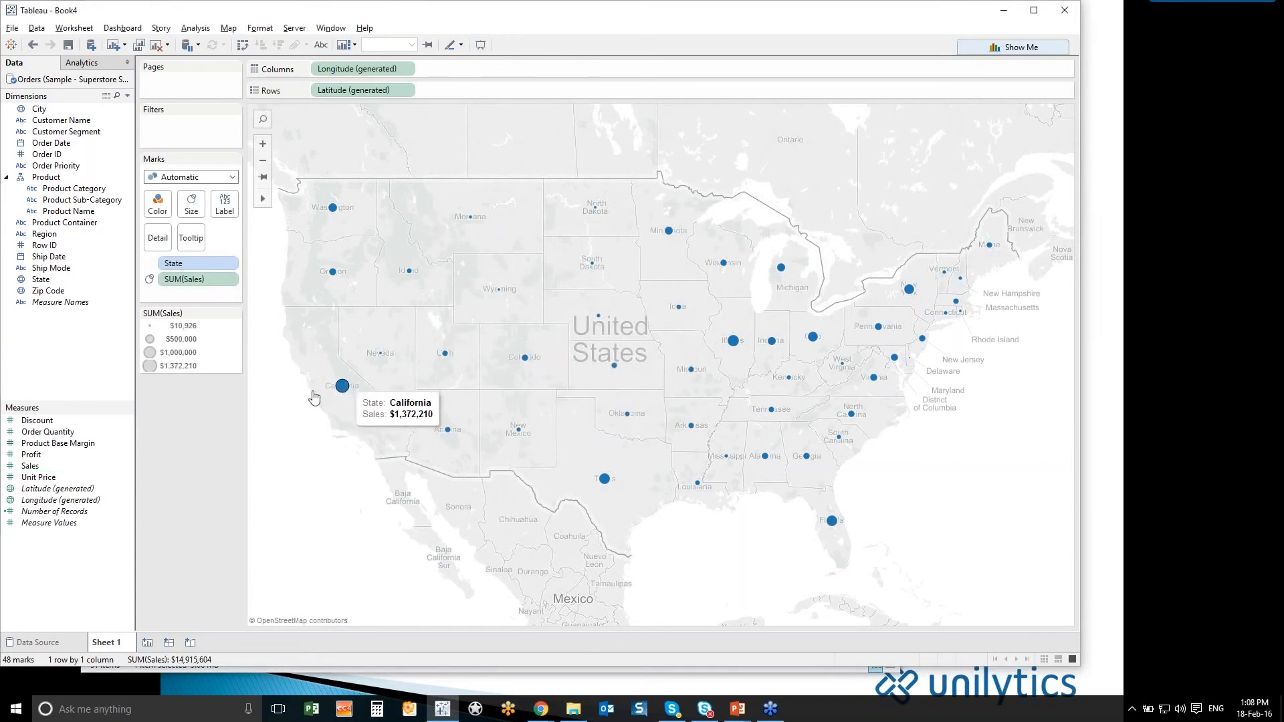
- Color the state marks by Profit, using the full color range in six color steps
double_click(80, 455)
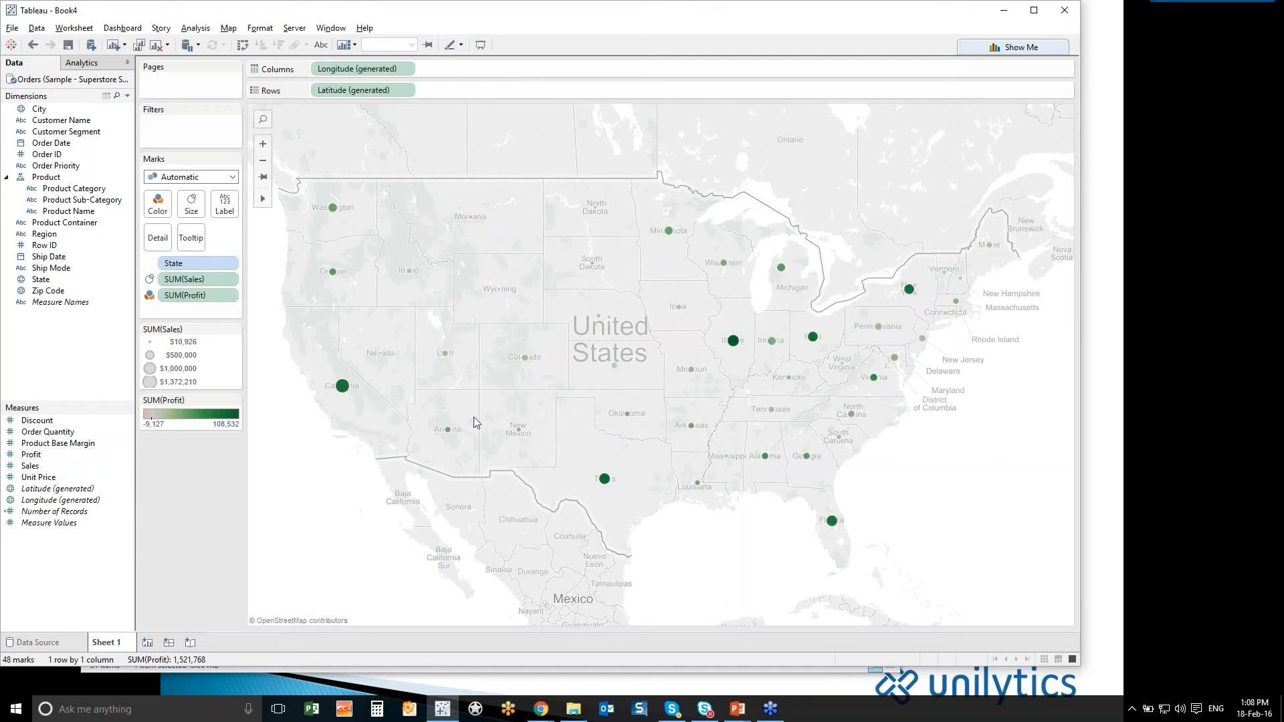
mouse_move(471, 222)
left_click(235, 400)
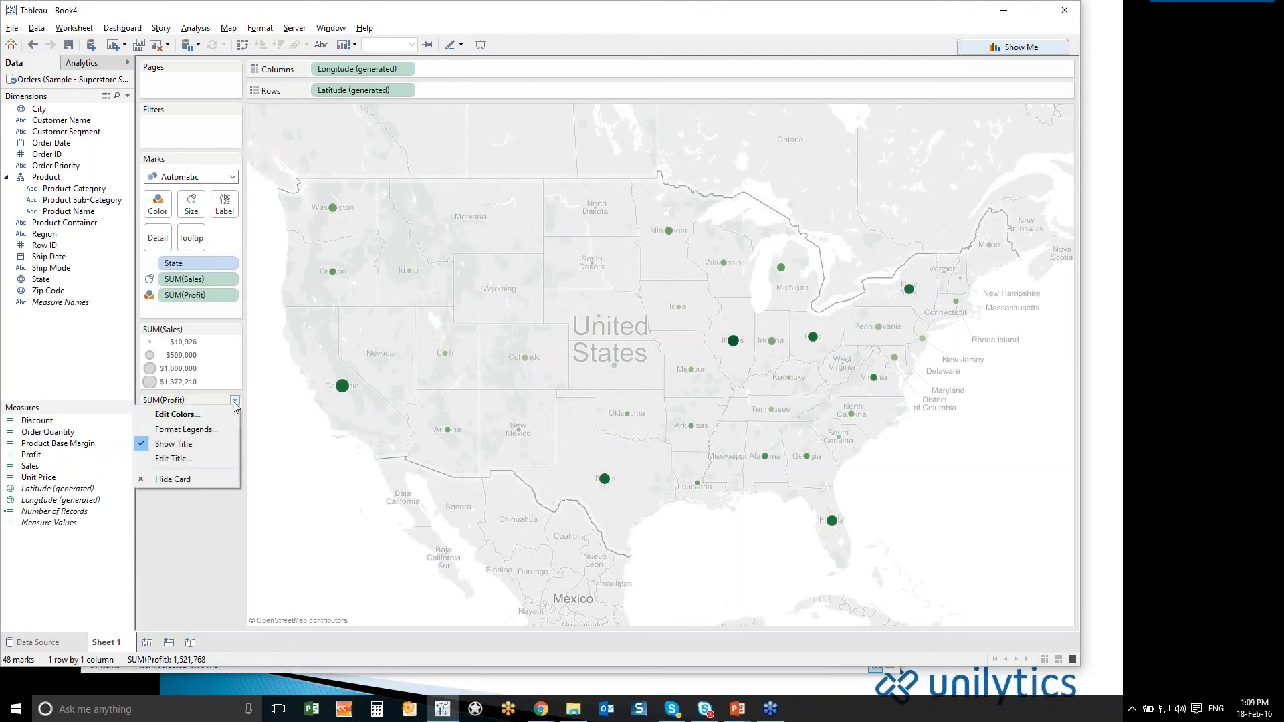
left_click(227, 415)
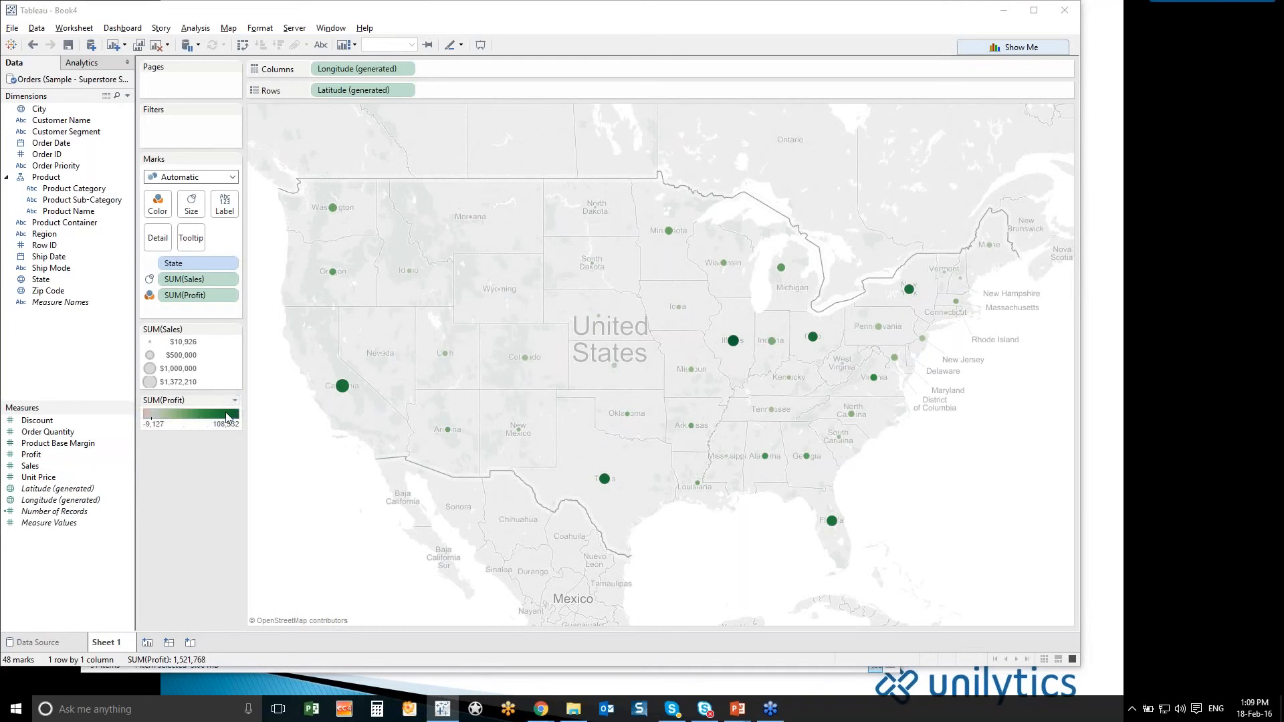
left_click(411, 382)
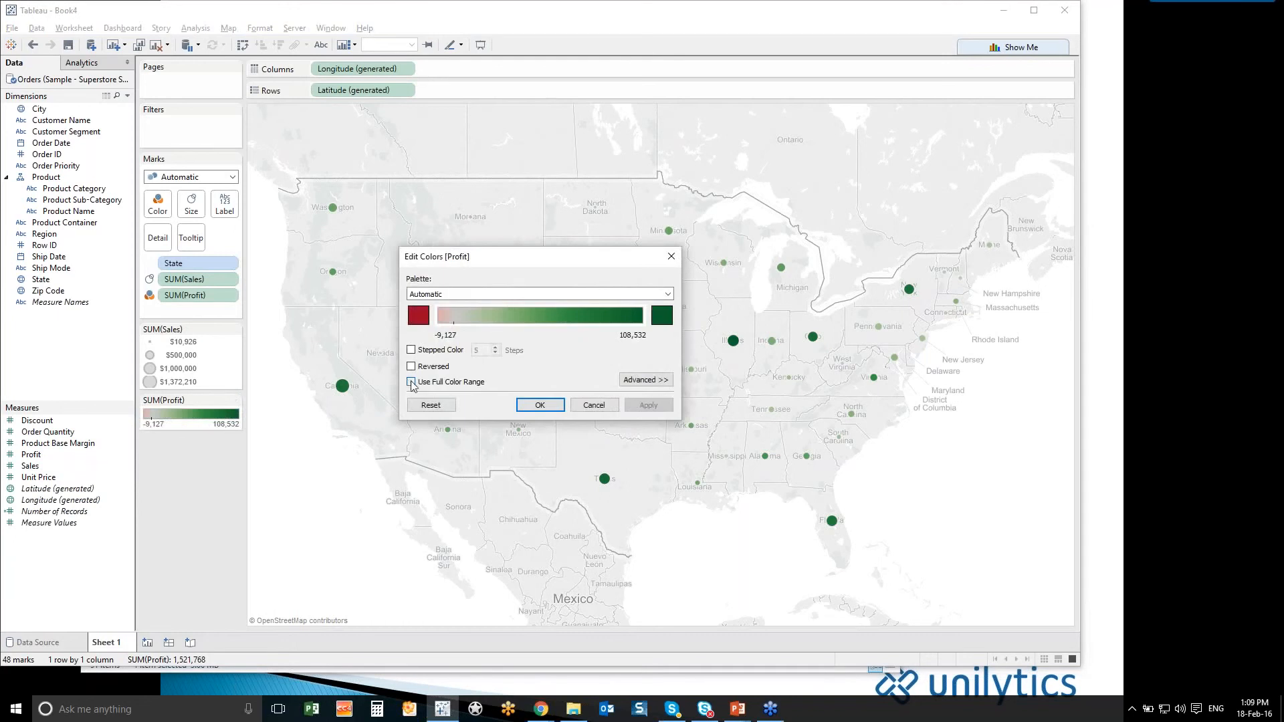
left_click(410, 349)
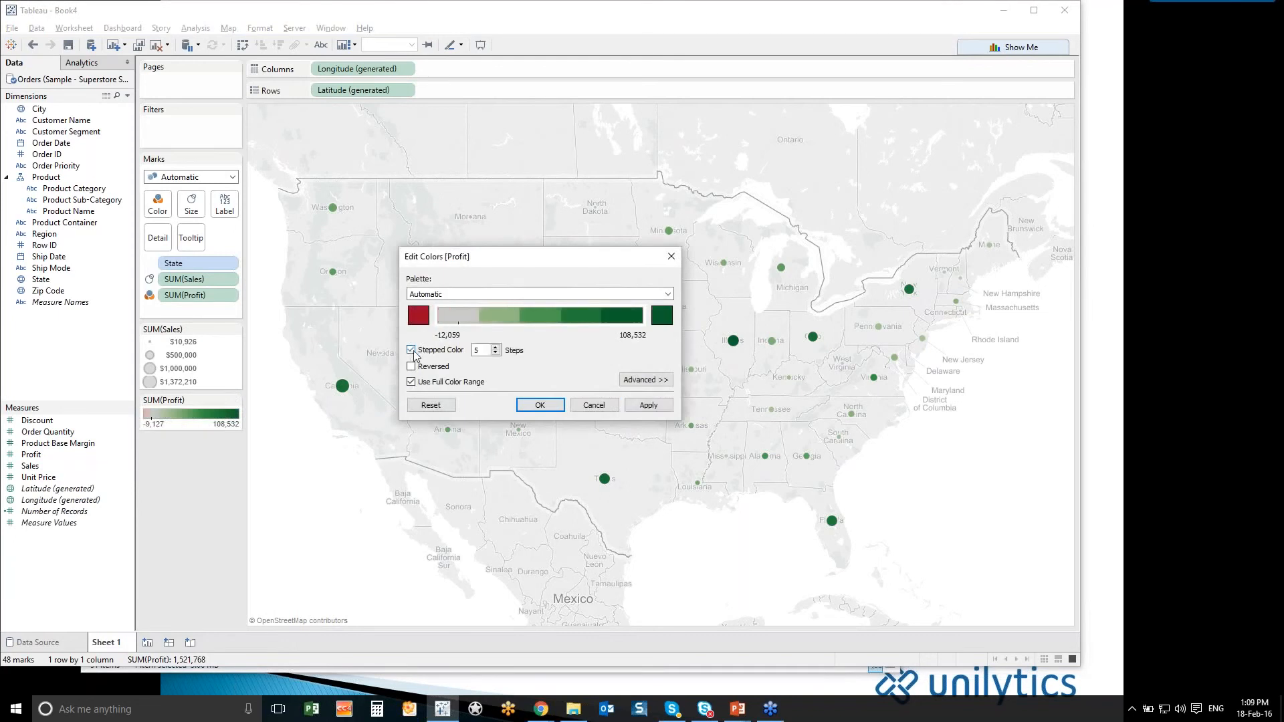
left_click(496, 347)
left_click(541, 406)
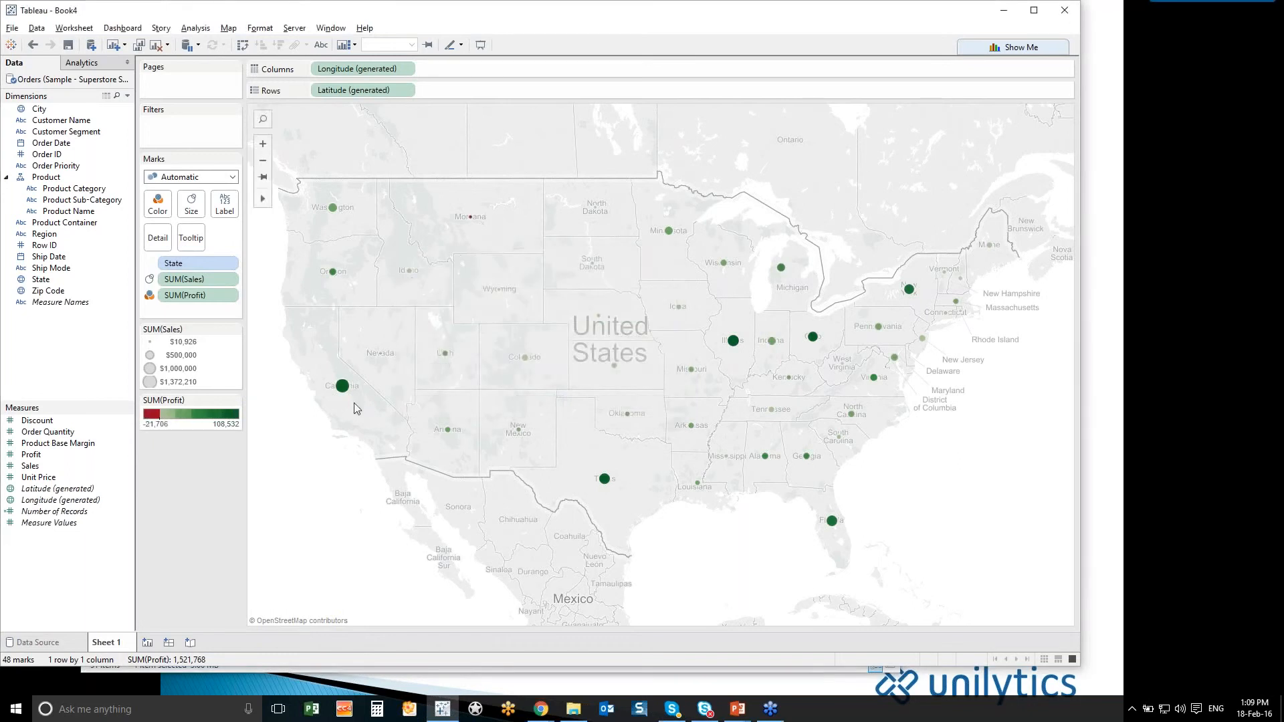
mouse_move(355, 400)
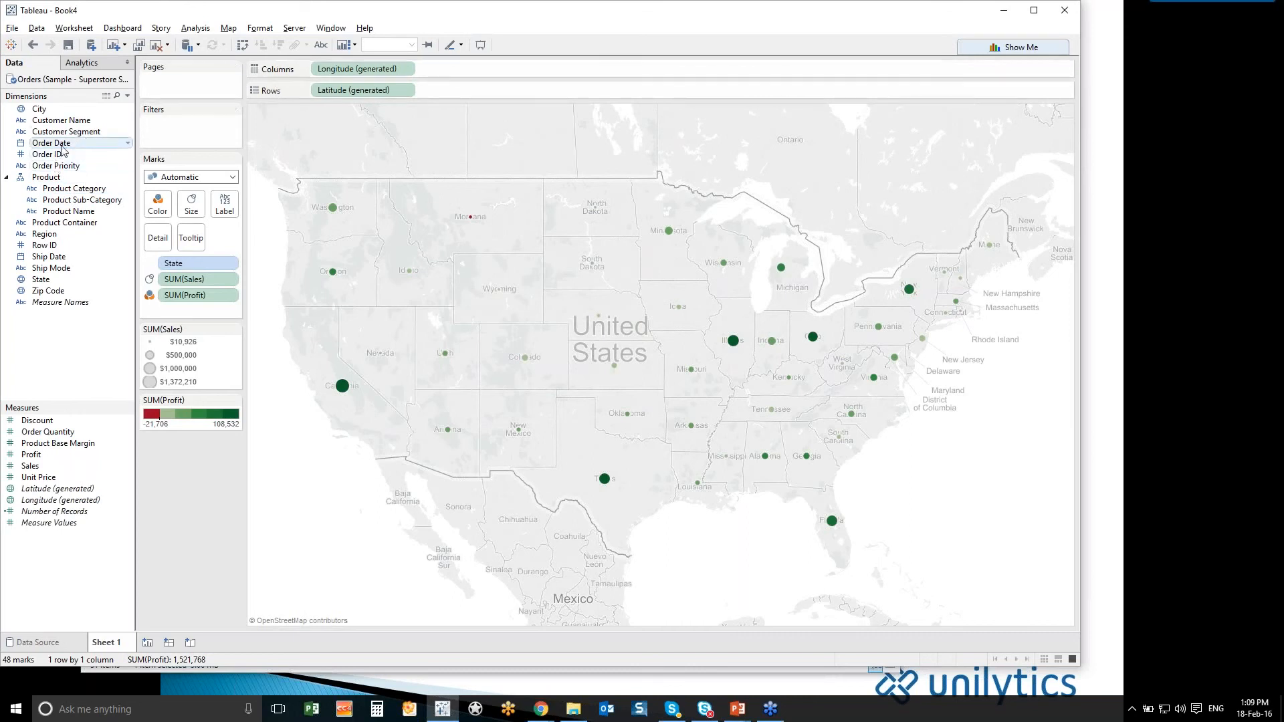
- Split the map into columns by year of Order Date and show a filter for that year field
mouse_move(48, 143)
left_mouse_down()
mouse_move(482, 87)
mouse_move(518, 68)
mouse_move(314, 69)
left_mouse_up()
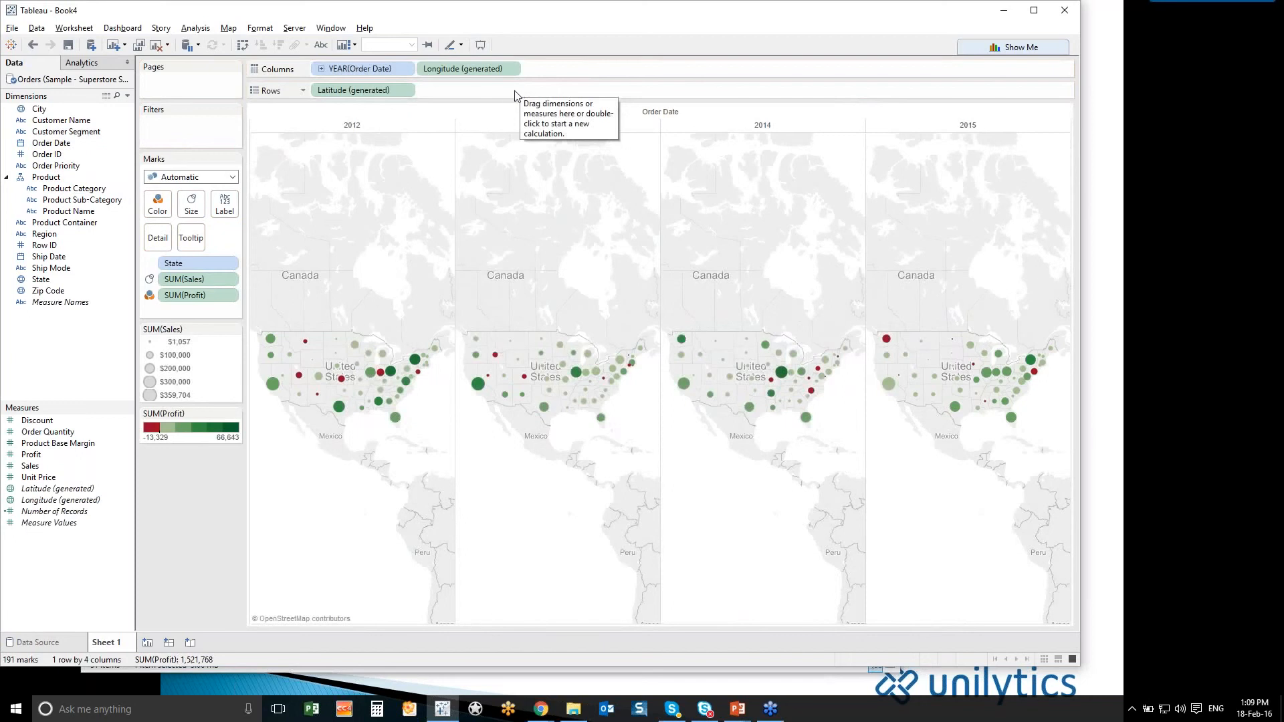
left_click(406, 70)
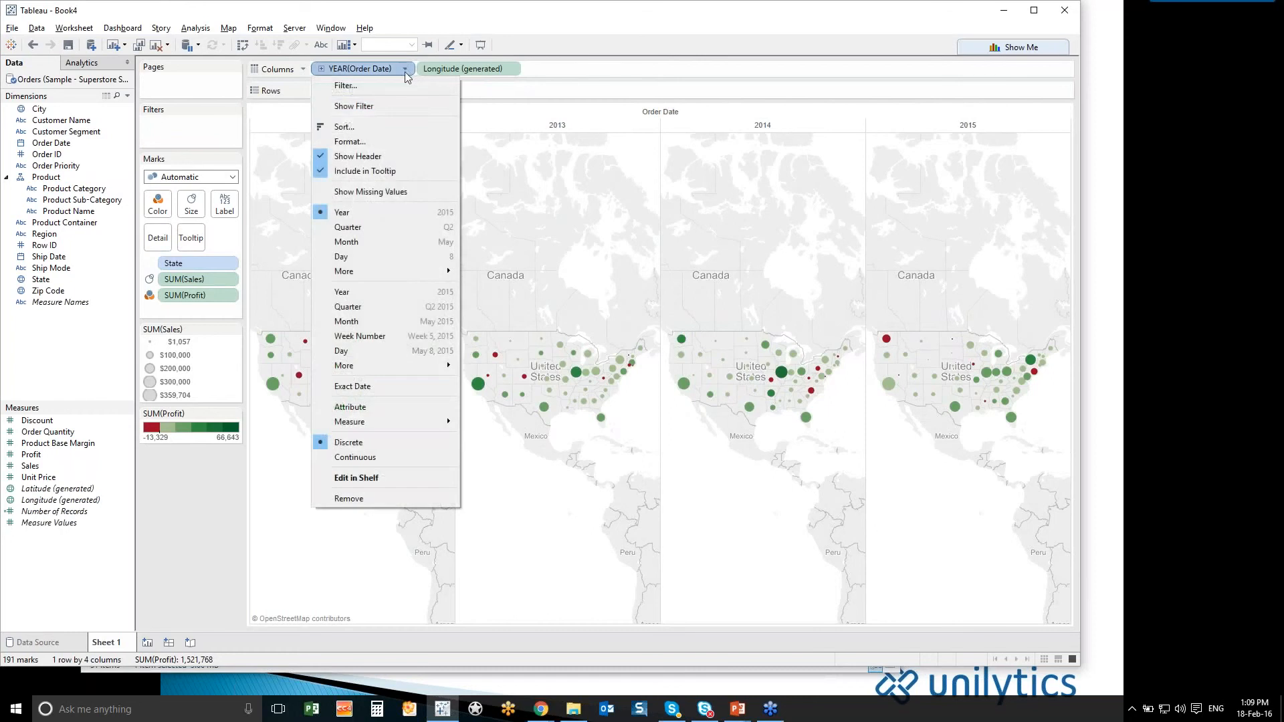
left_click(402, 104)
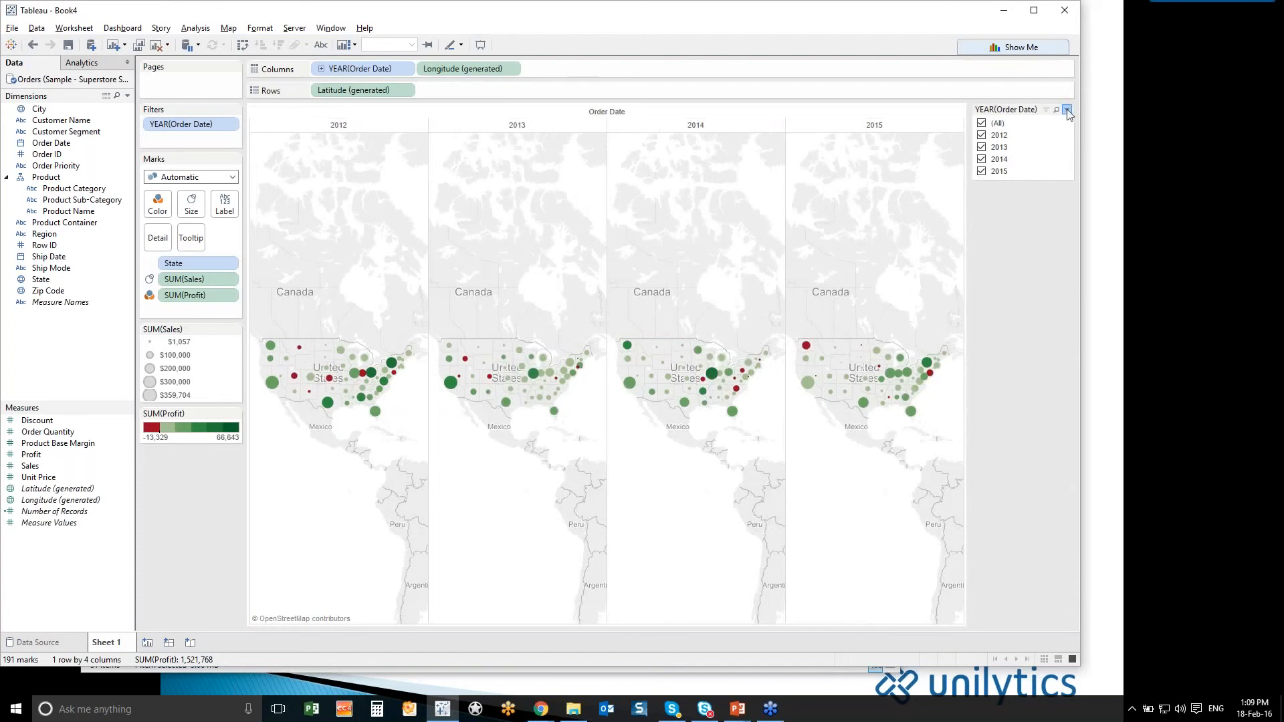
- Change the Order Date year filter to a single-value slider and advance it to 2014
left_click(1067, 110)
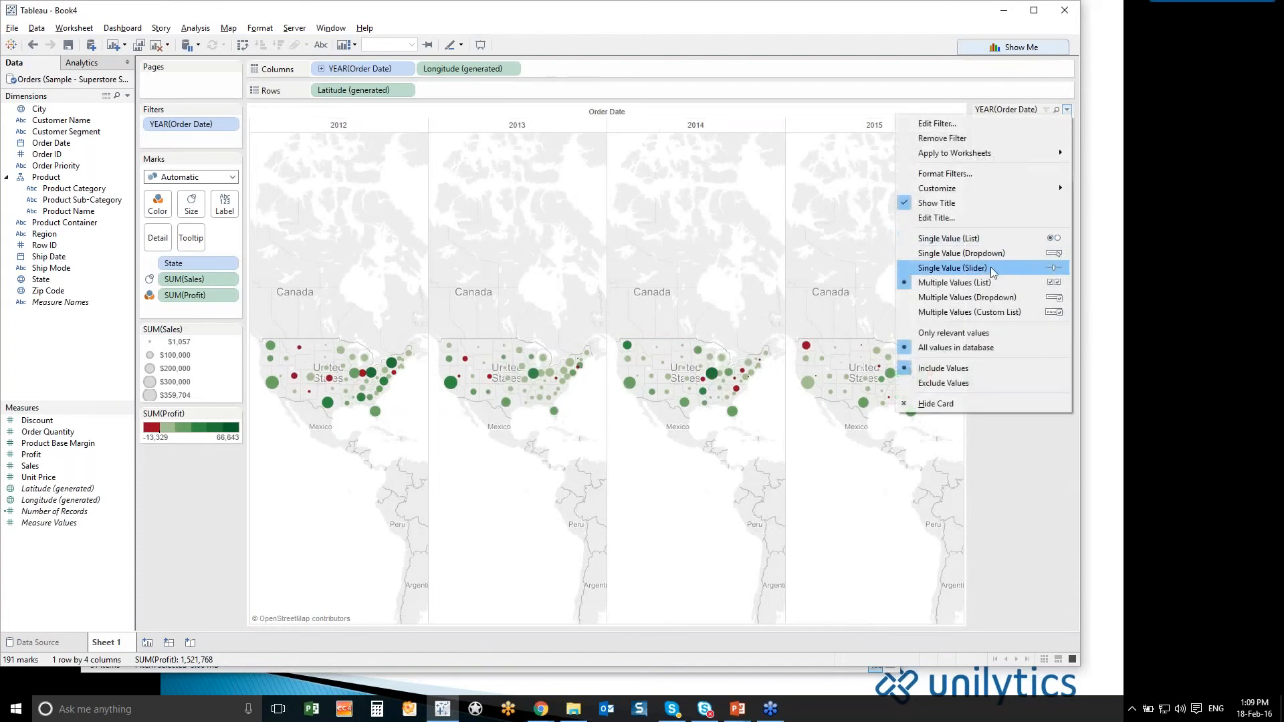
left_click(985, 295)
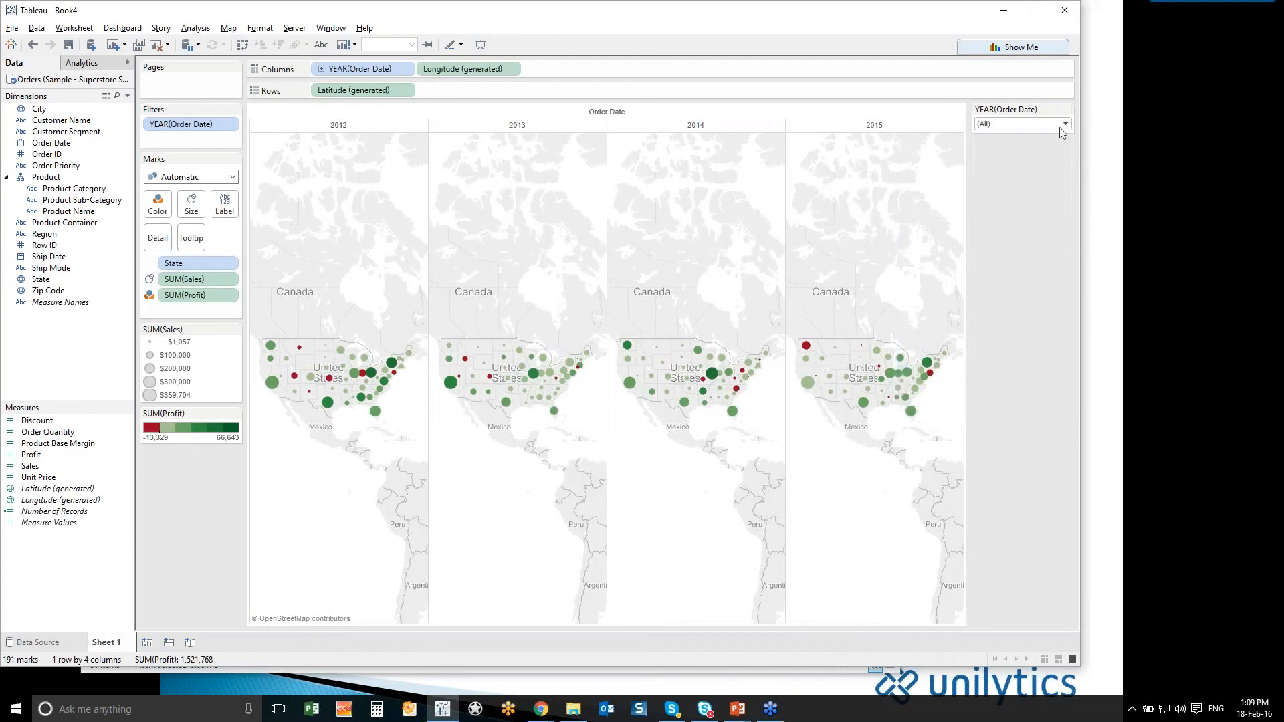
left_click(1065, 124)
left_click(1066, 110)
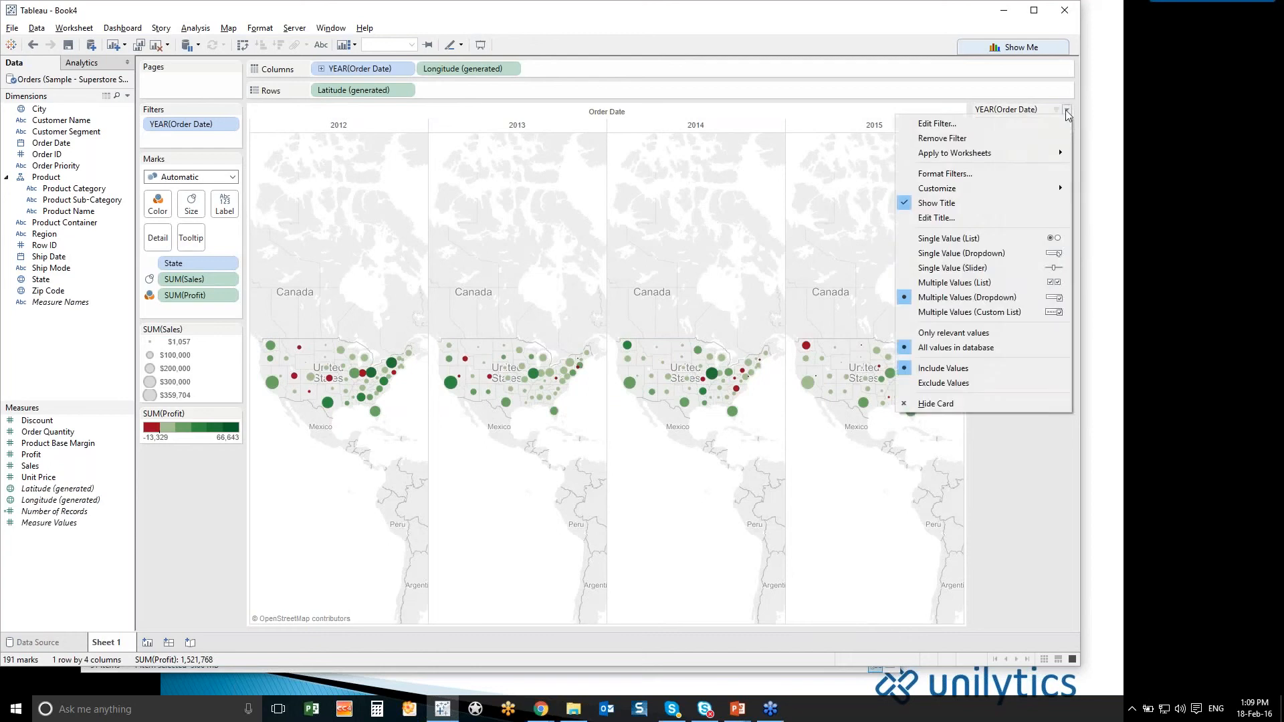
left_click(992, 253)
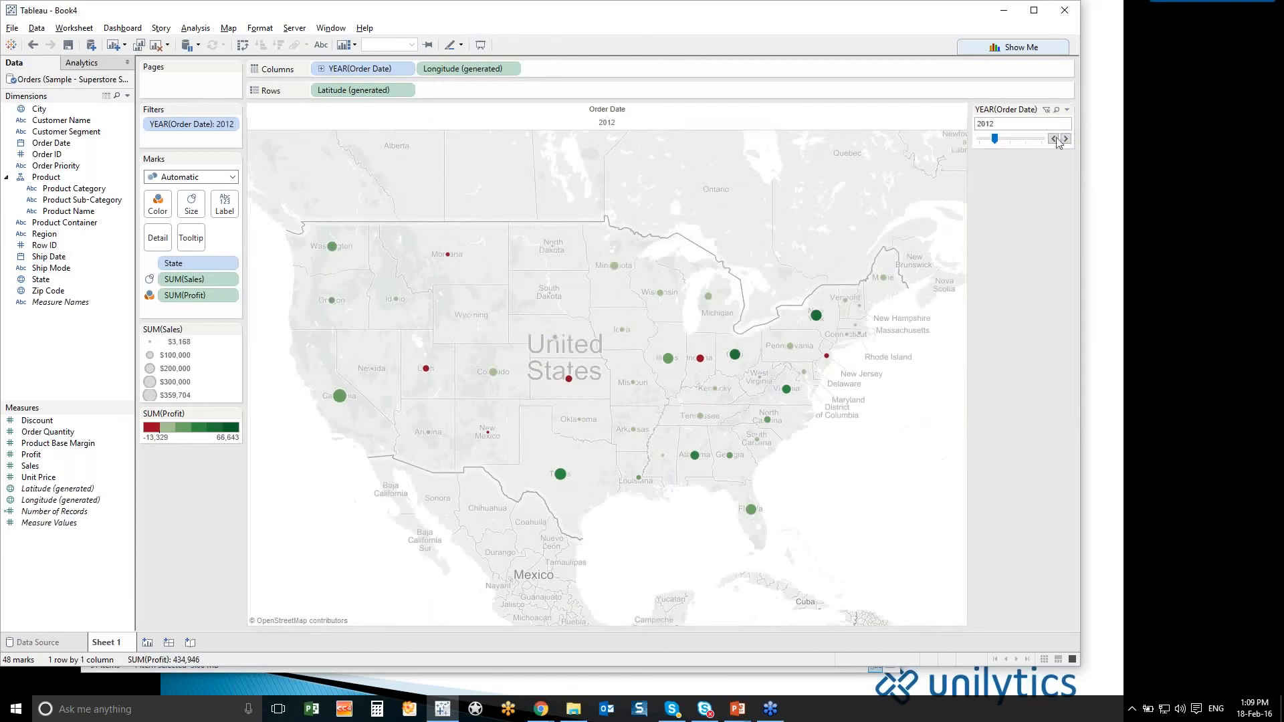
left_click(1066, 139)
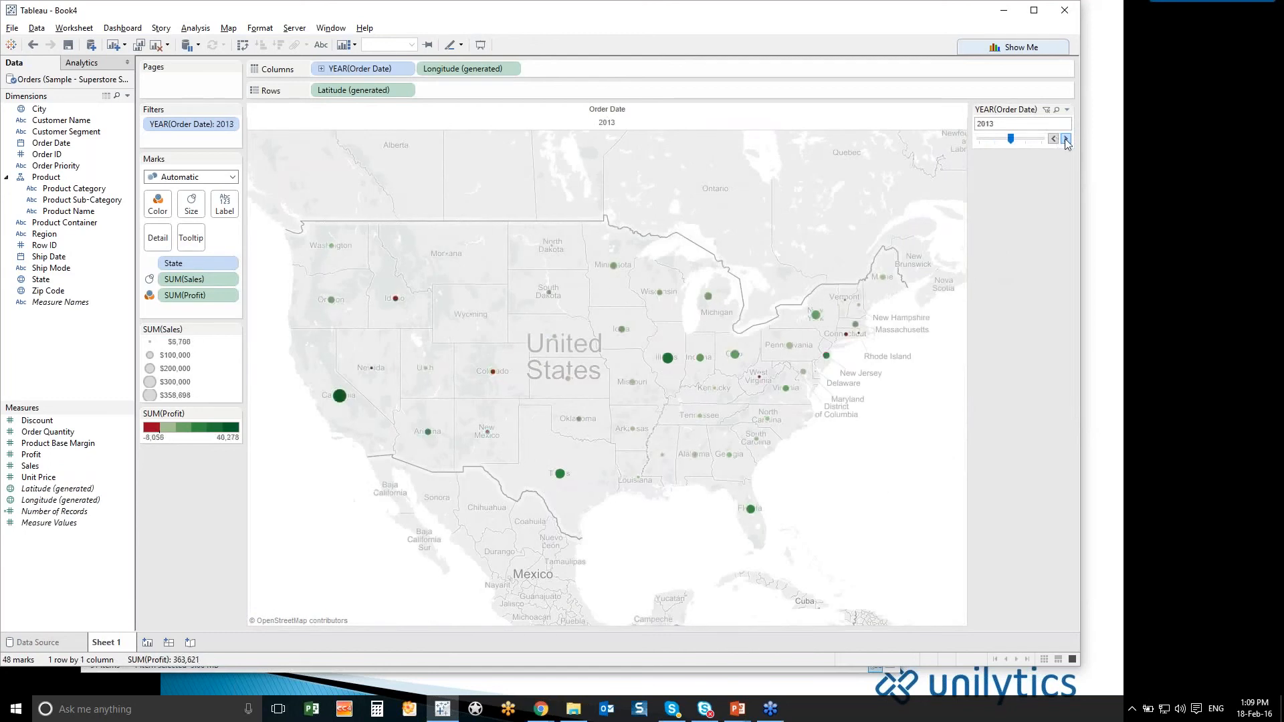
left_click(1066, 139)
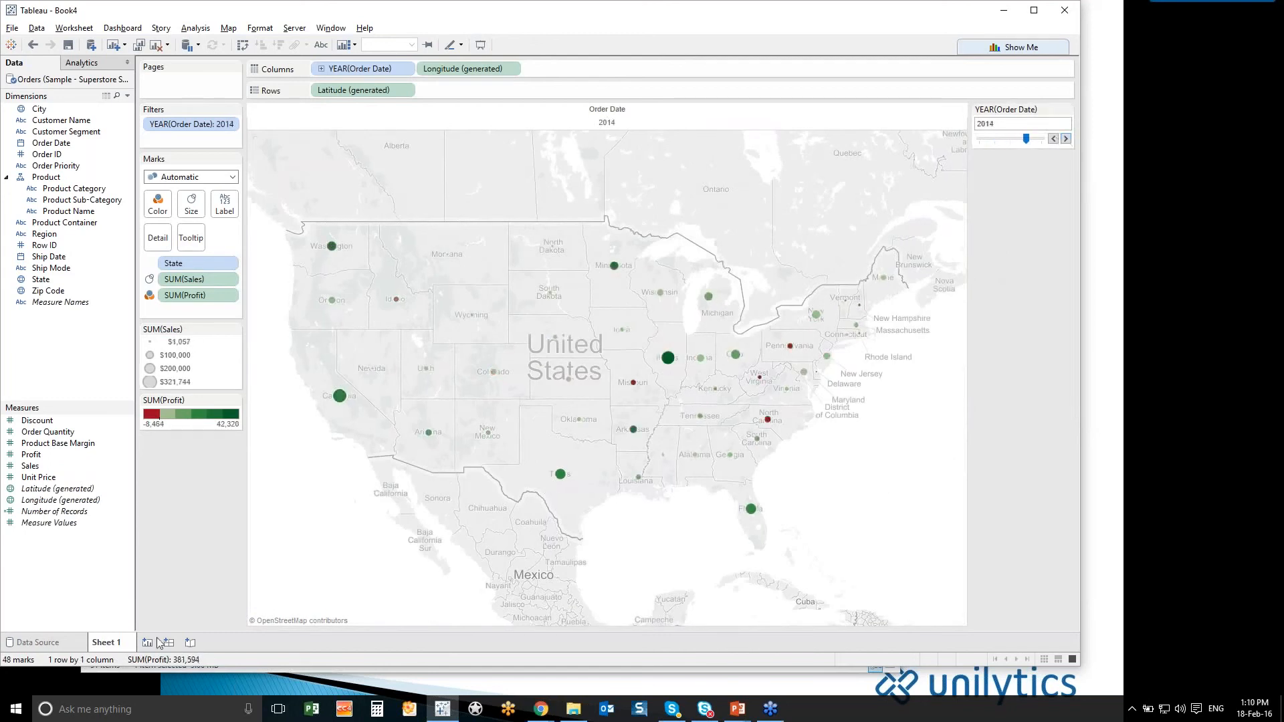
- Rename the map worksheet as Map
double_click(117, 644)
type("Mp")
type("ap")
- Add a new worksheet and plot Sales as a line by year of Order Date
left_click(147, 643)
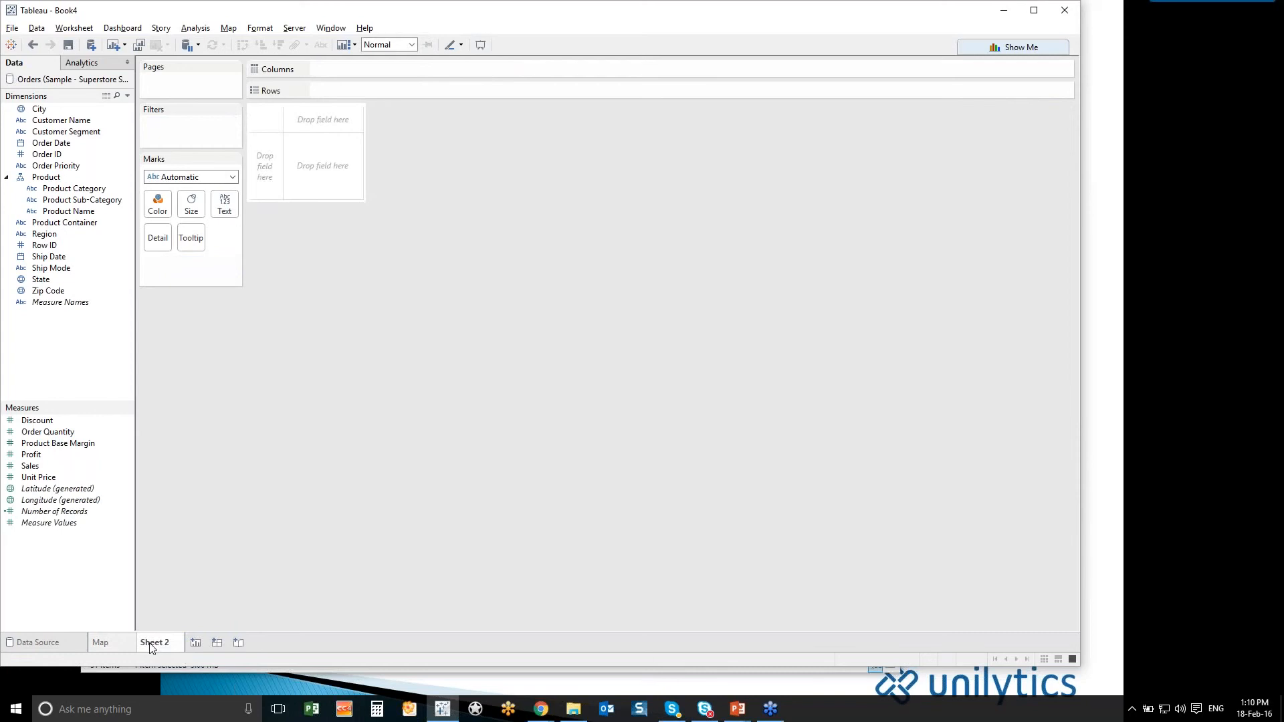
double_click(59, 466)
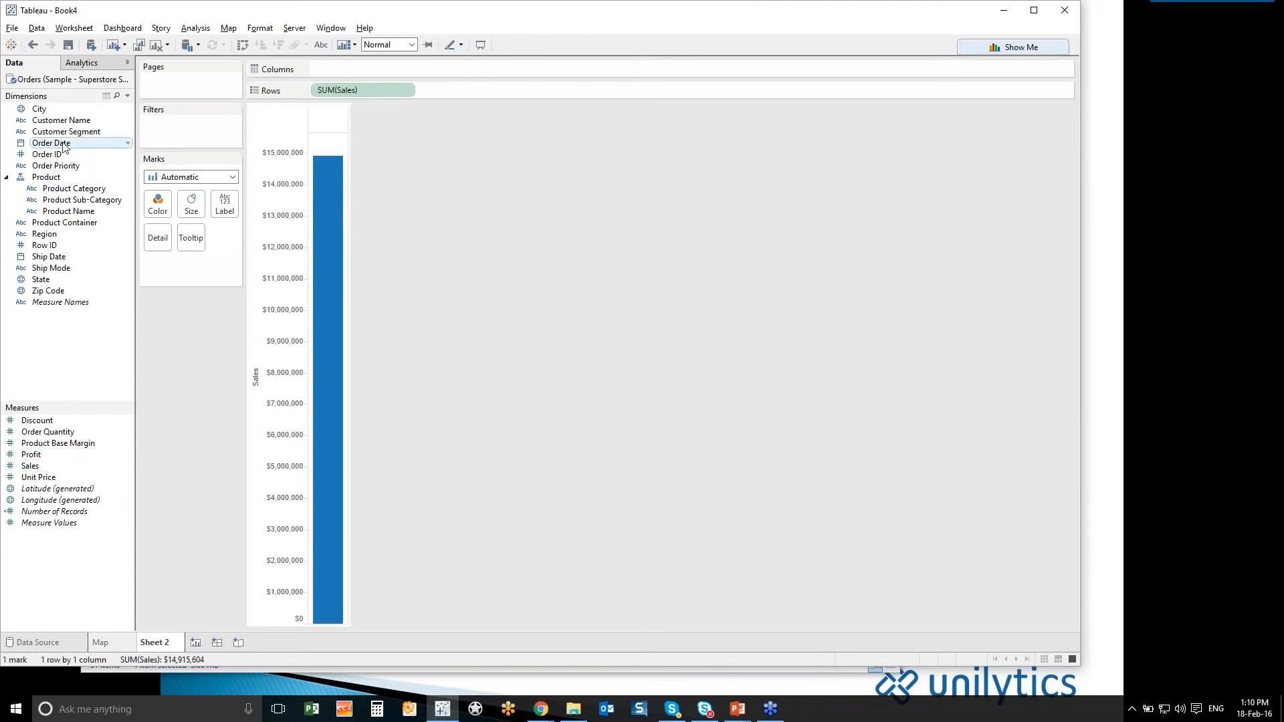
mouse_move(64, 147)
left_mouse_down()
mouse_move(348, 81)
mouse_move(351, 67)
left_mouse_up()
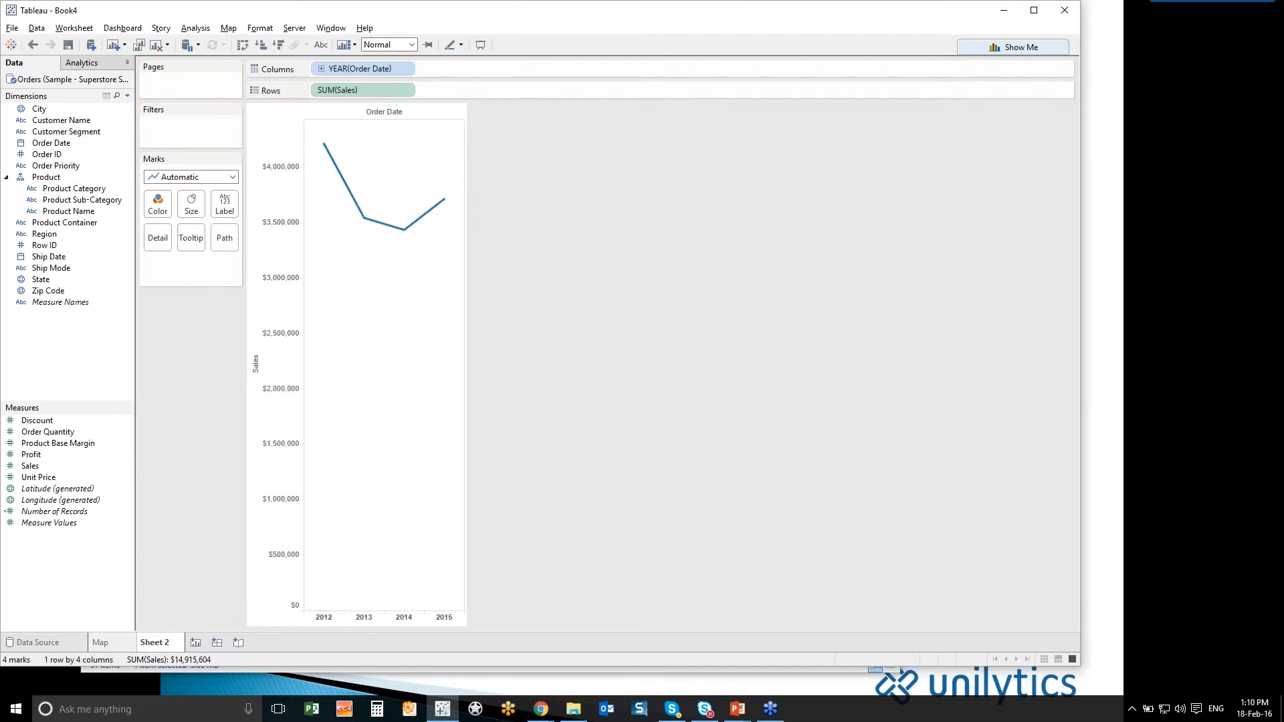
- Drill the Order Date columns down through quarter and month to day, and collapse them back to quarter
left_click(321, 70)
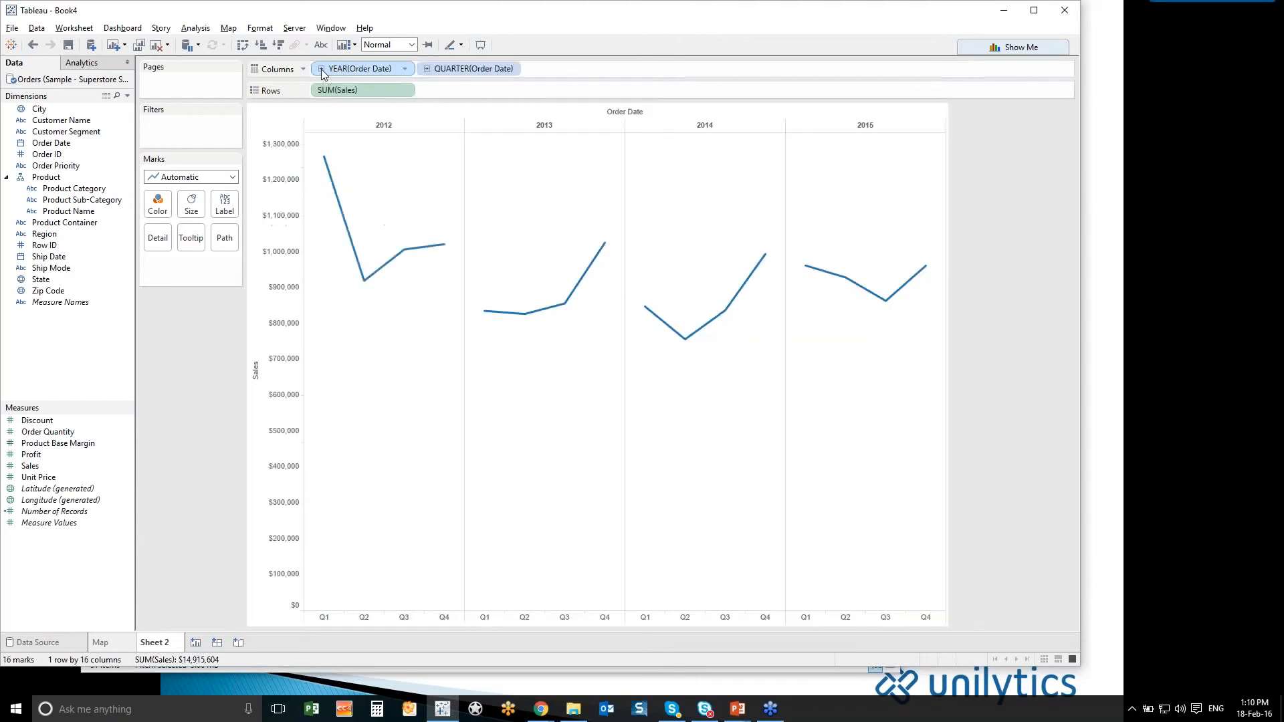
left_click(429, 70)
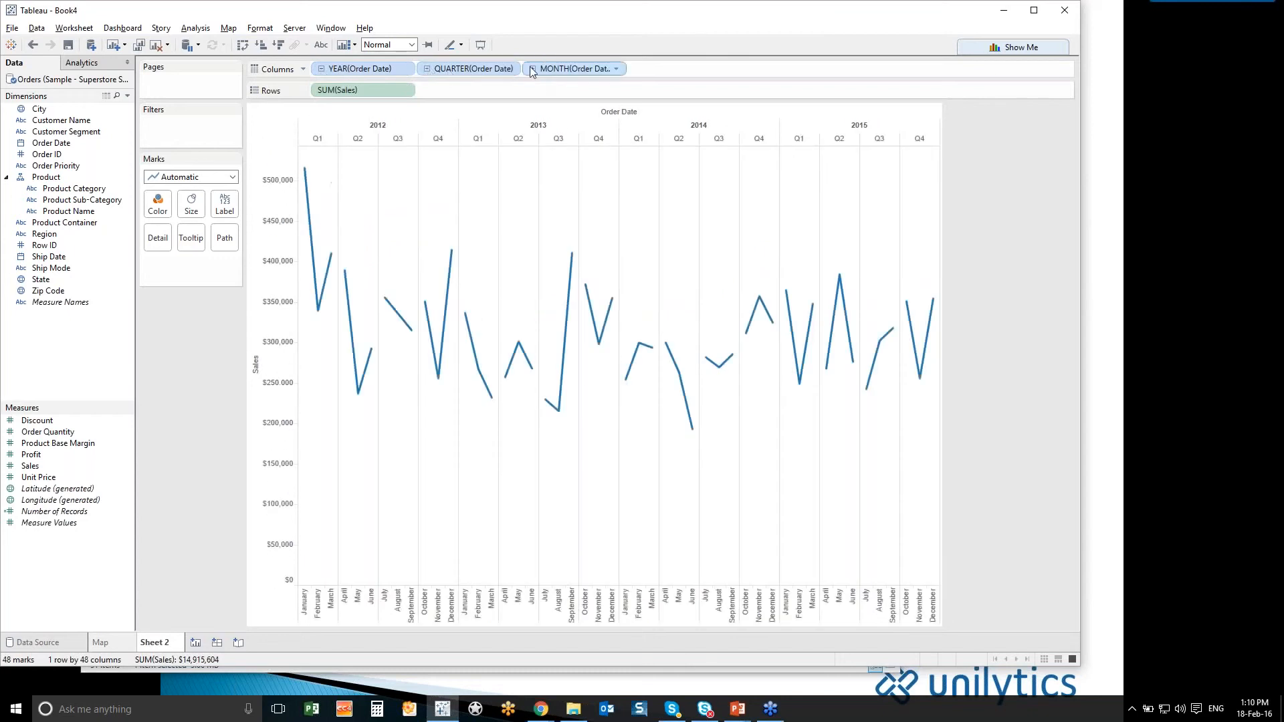
left_click(532, 69)
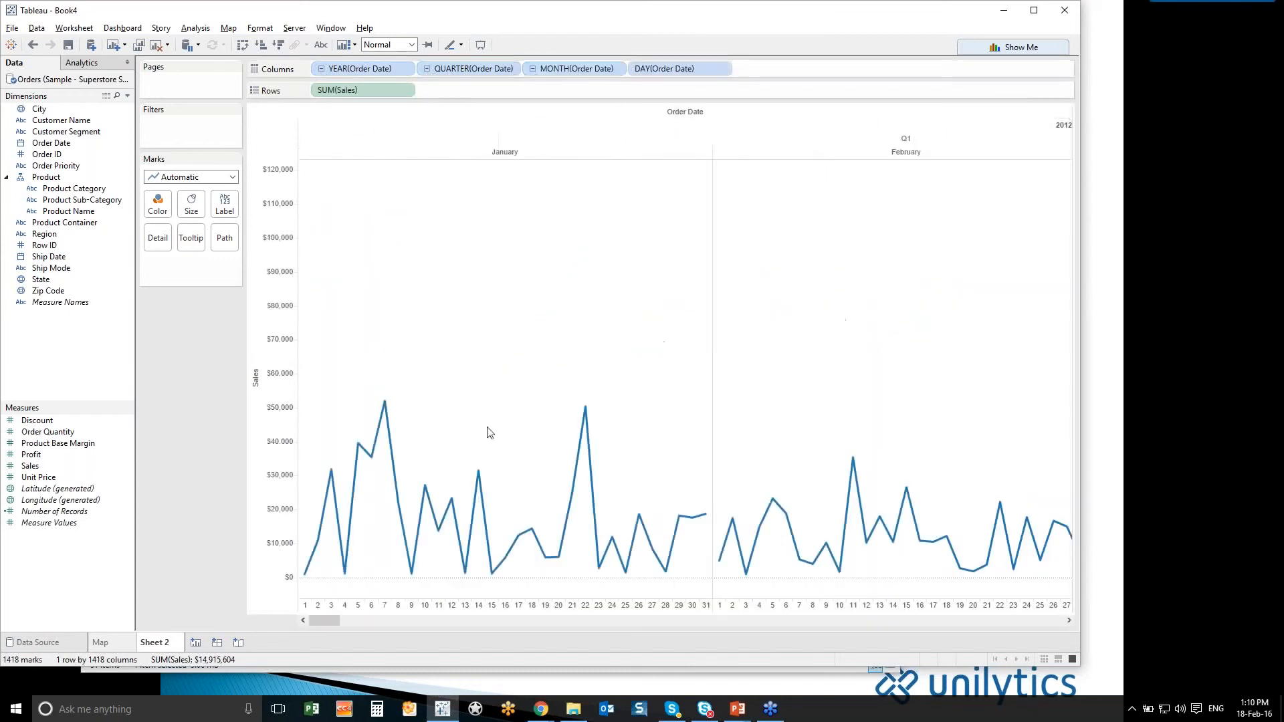
left_click(428, 70)
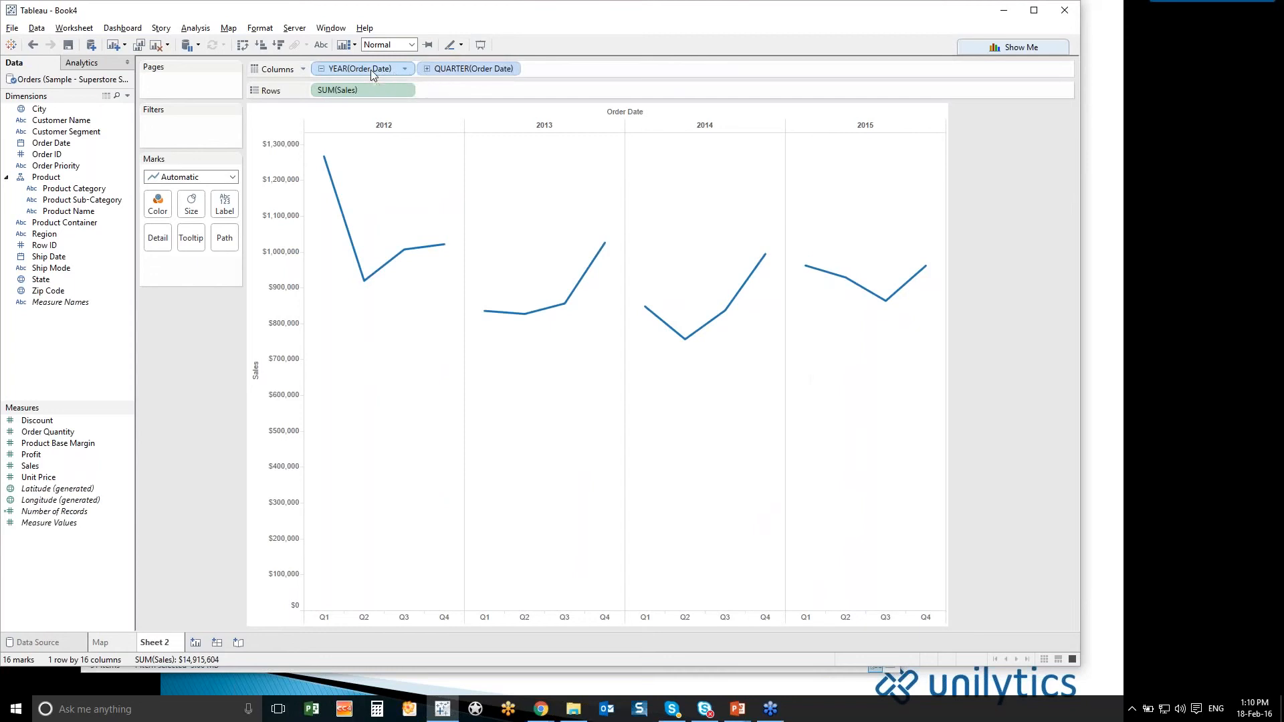
- Color the sales lines by year of Order Date and switch the column date level from quarter to month
mouse_move(371, 70)
left_mouse_down()
mouse_move(442, 94)
mouse_move(593, 71)
left_mouse_up()
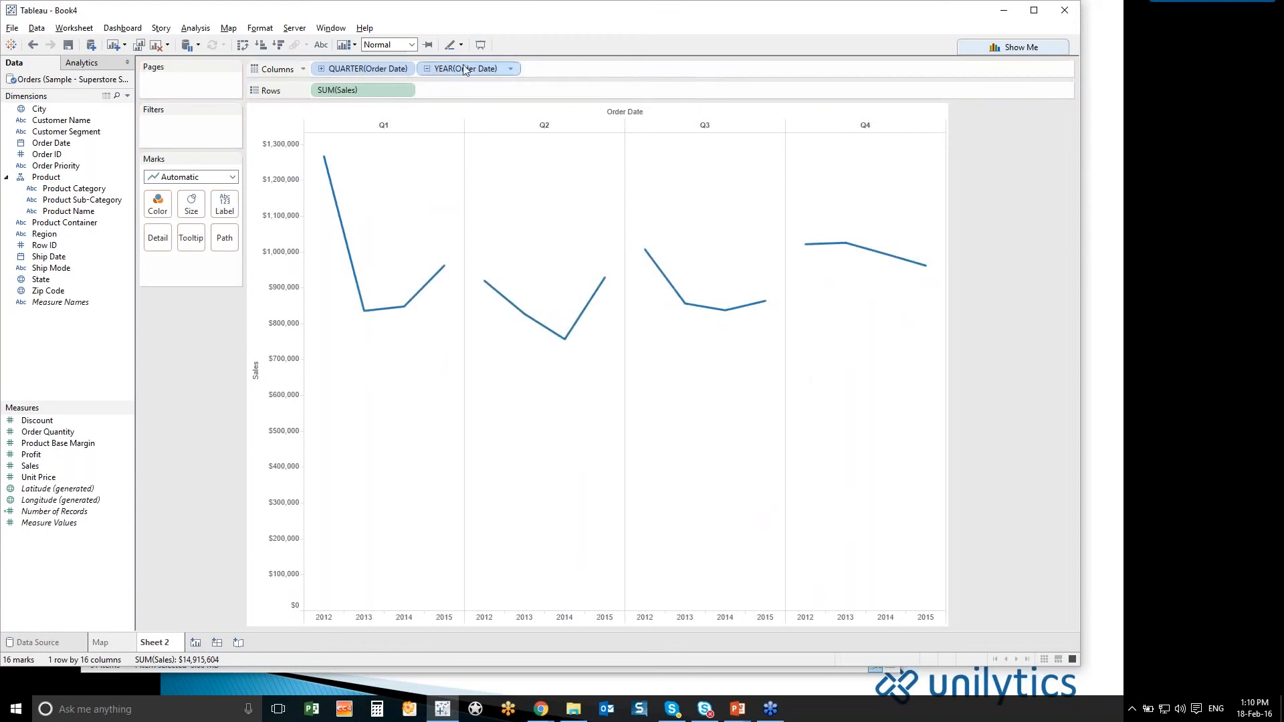
left_click_drag(460, 72, 158, 212)
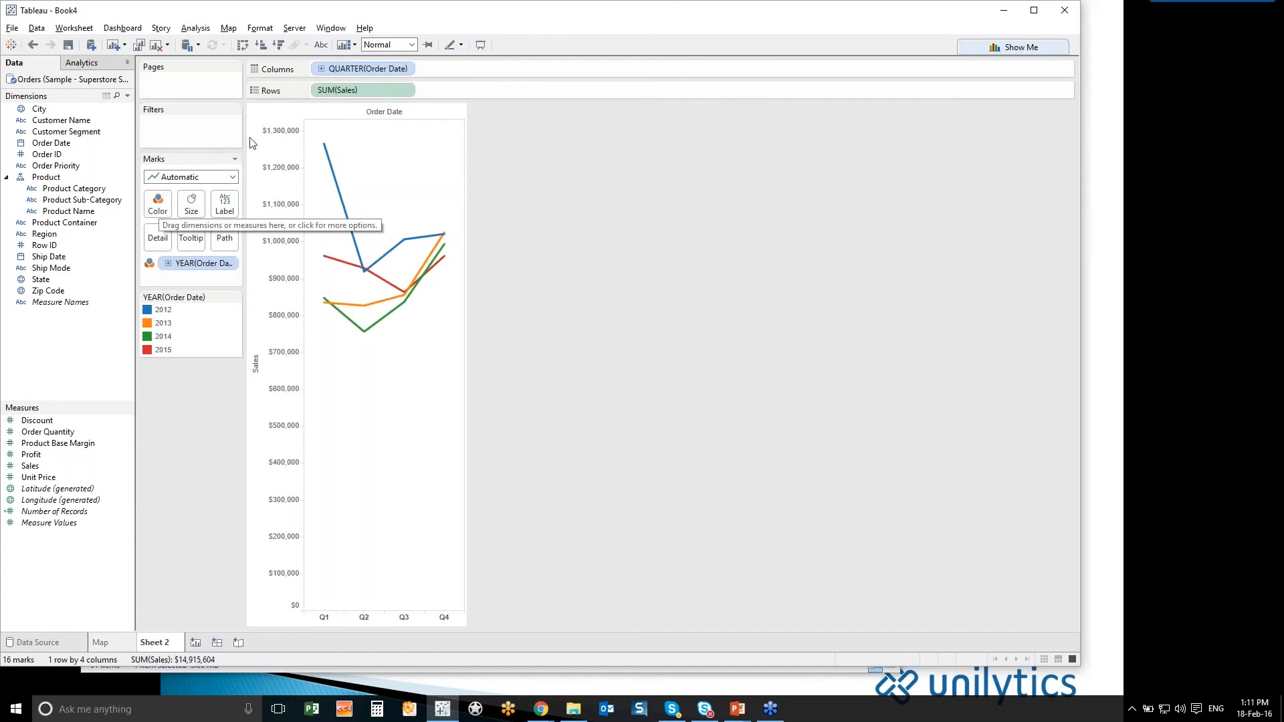
left_click(407, 69)
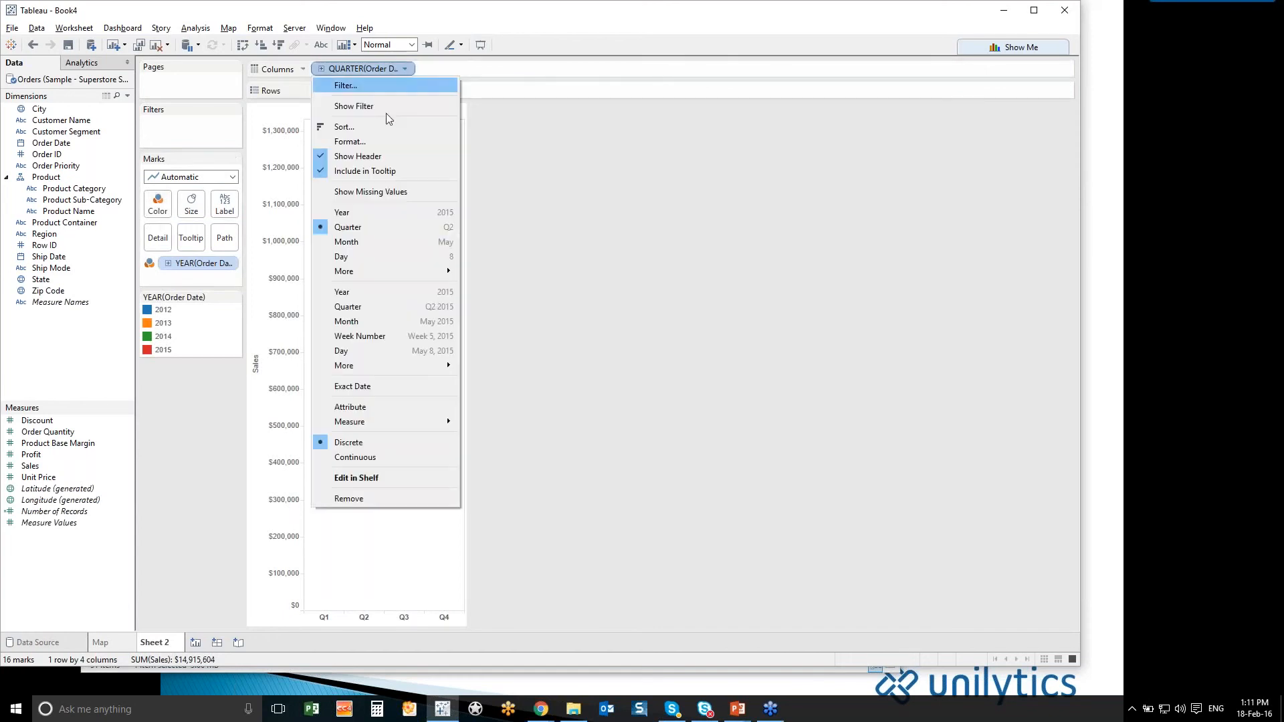
left_click(379, 244)
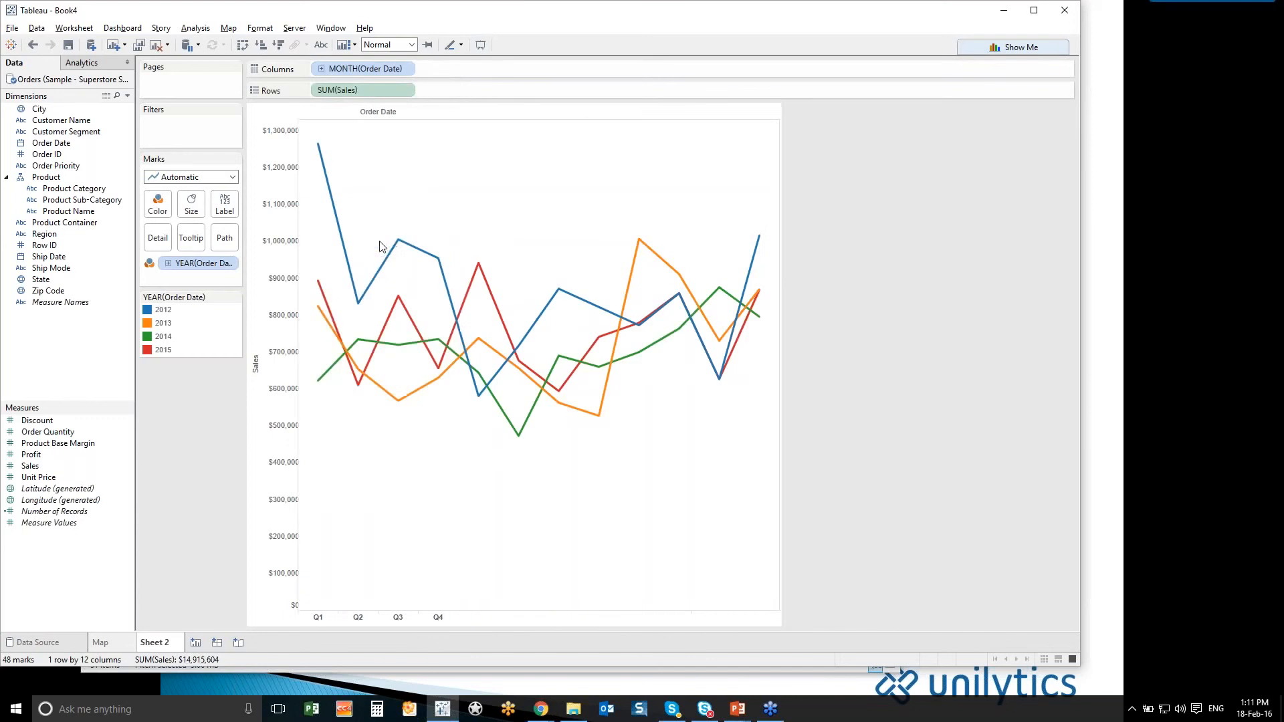
- Apply the Year over Year Growth quick table calculation to the Sales measure in the rows
left_click(406, 89)
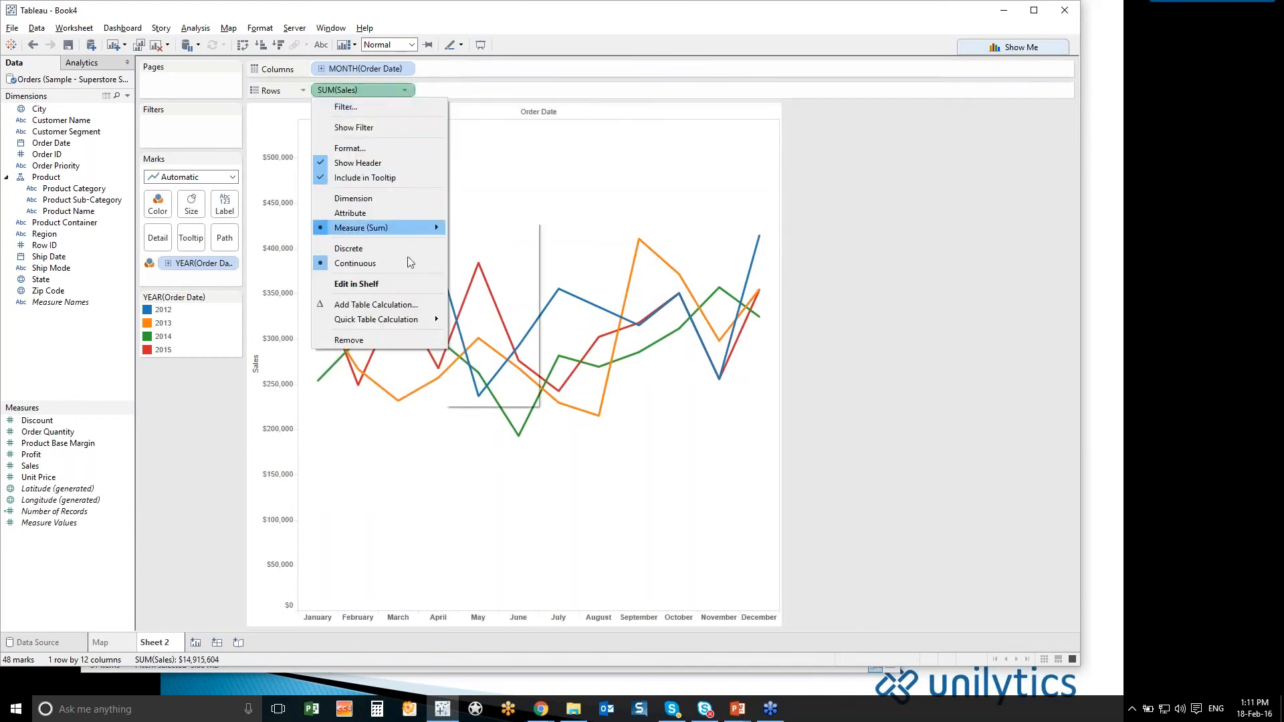
mouse_move(419, 319)
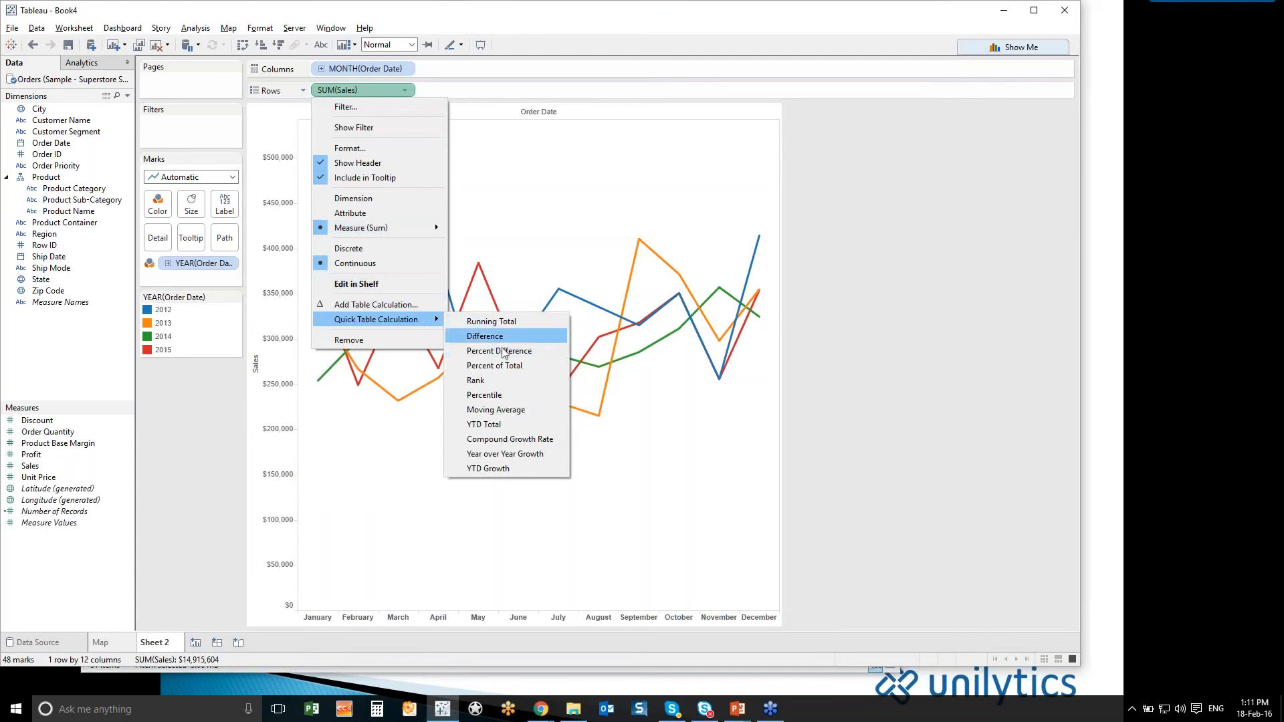
left_click(497, 453)
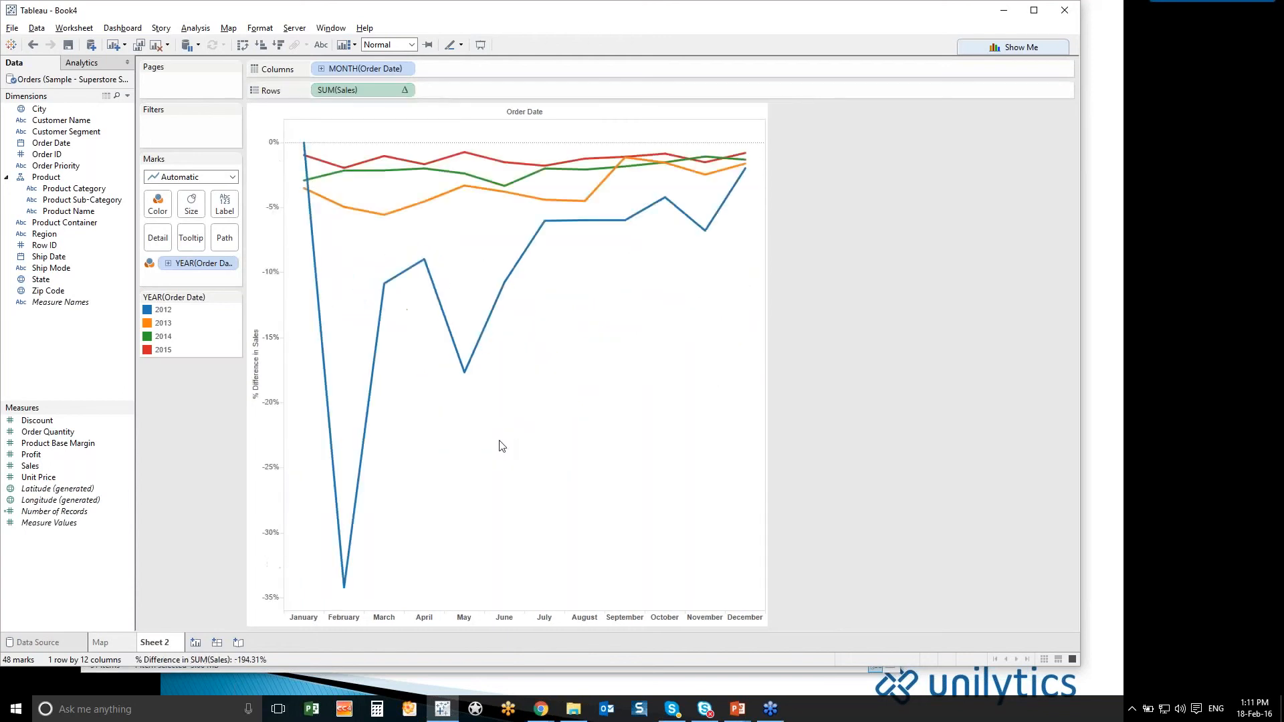
- Rename the line graph worksheet as Line chart
double_click(153, 643)
type("Line chart")
key("Return")
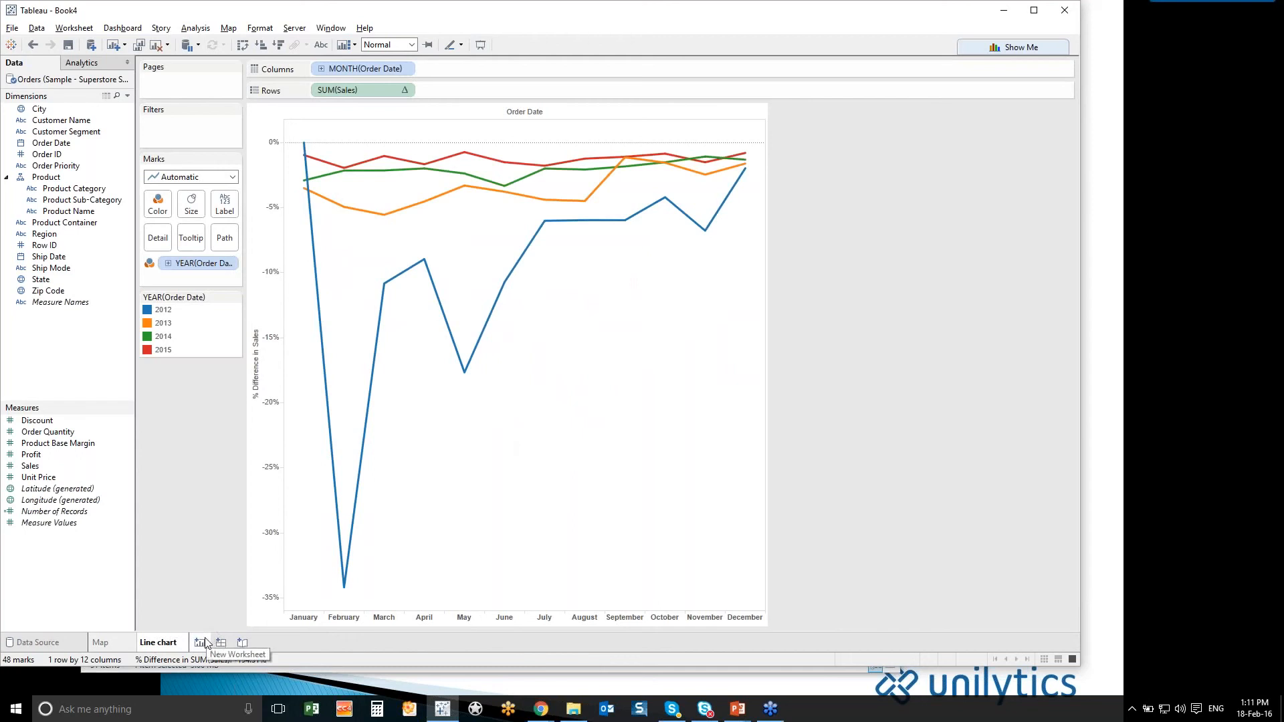
- Add a new worksheet and build a bar chart of Sales by Product Category
left_click(201, 642)
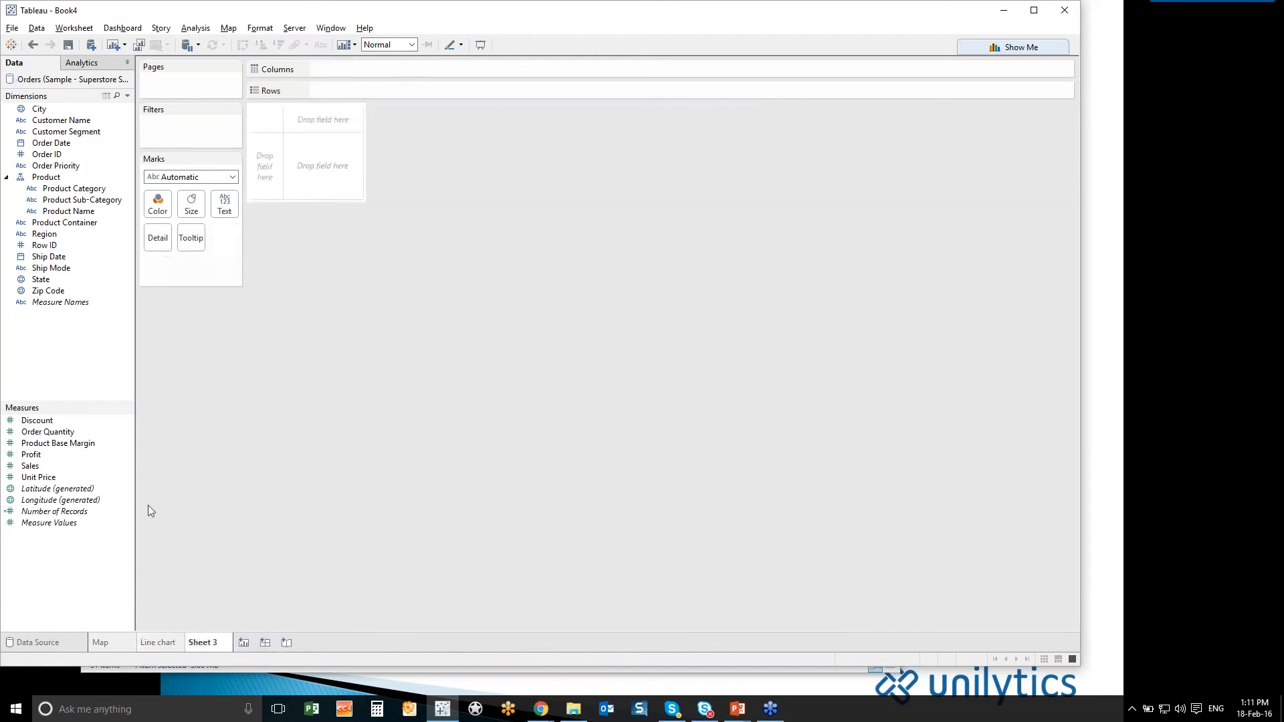
left_click(66, 466)
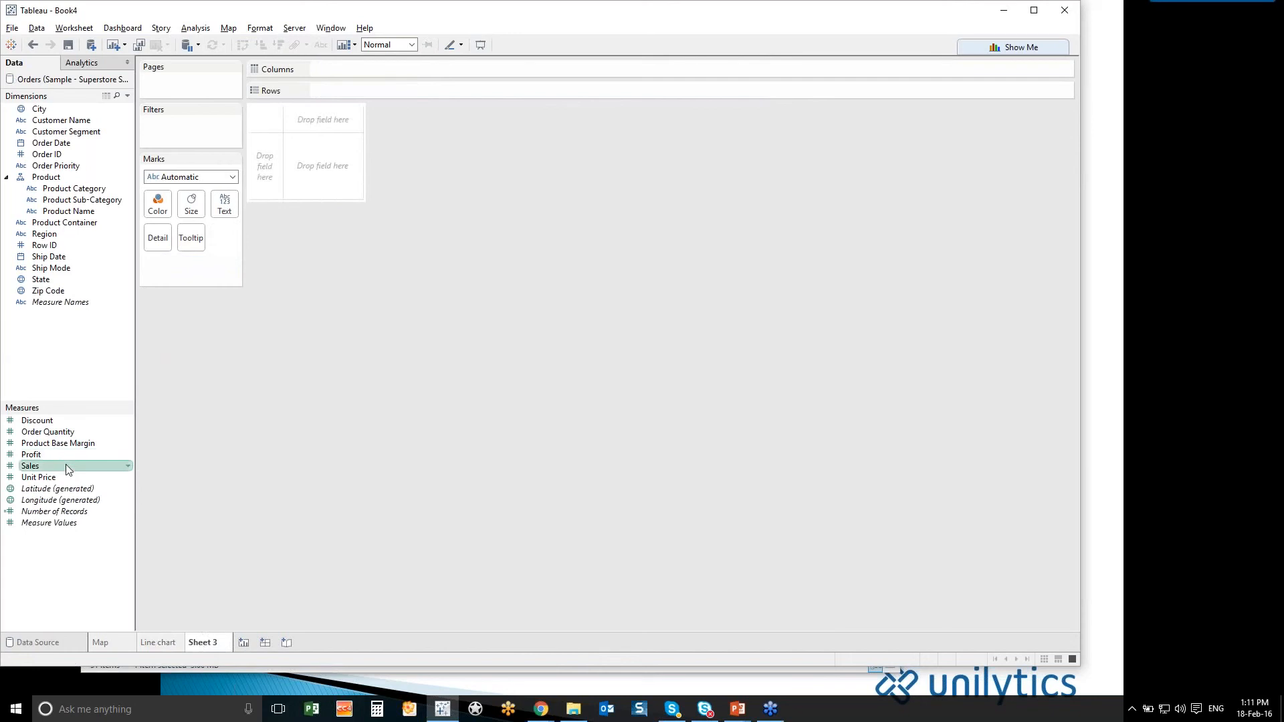
double_click(65, 466)
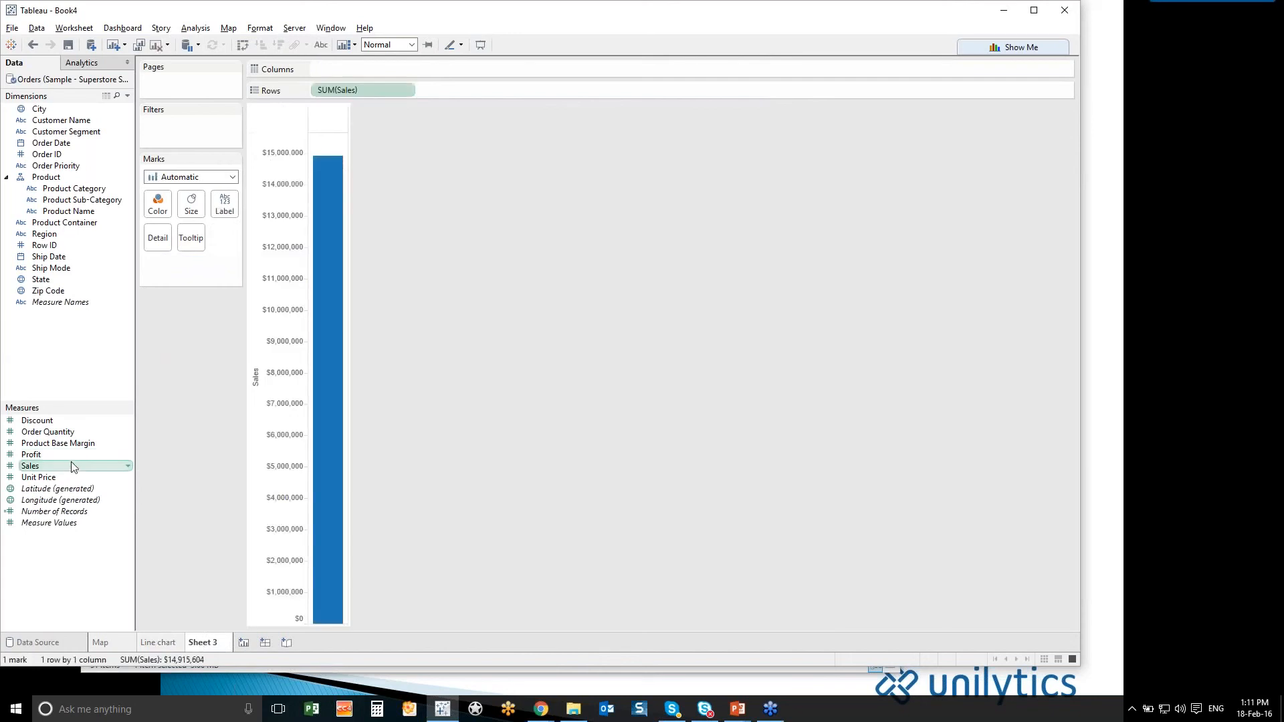
left_click(111, 445)
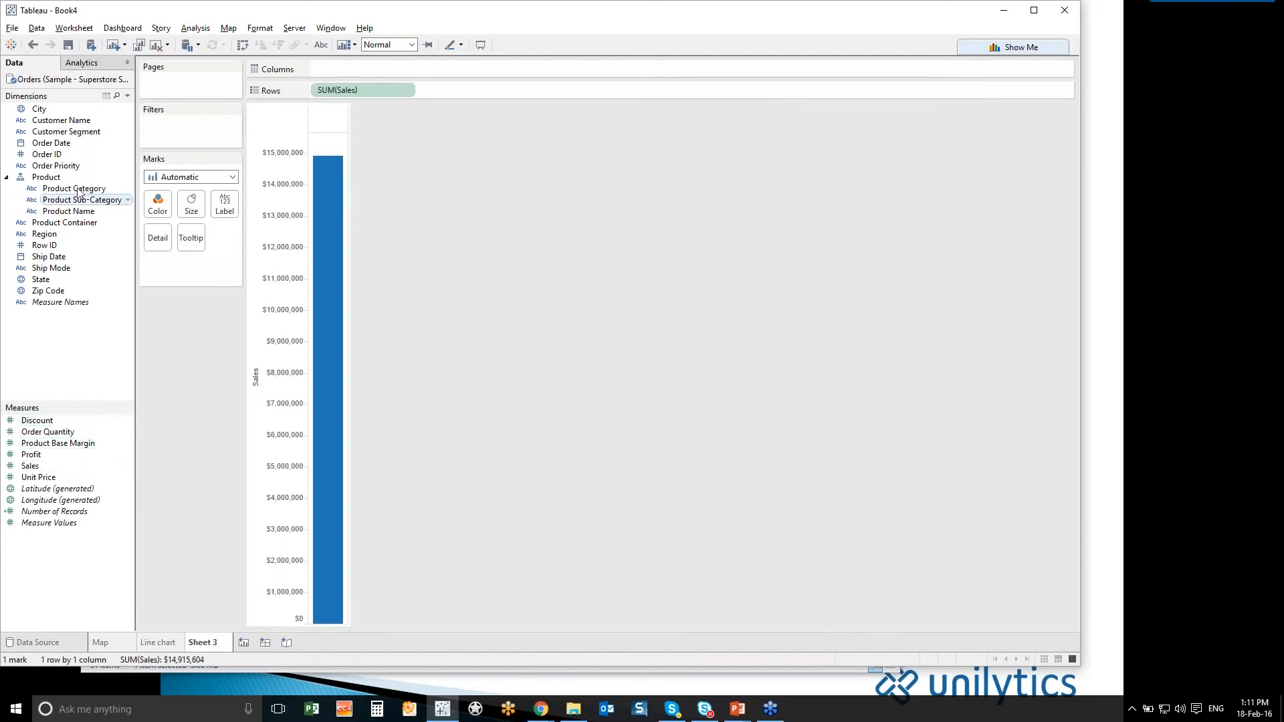
left_click_drag(79, 192, 369, 64)
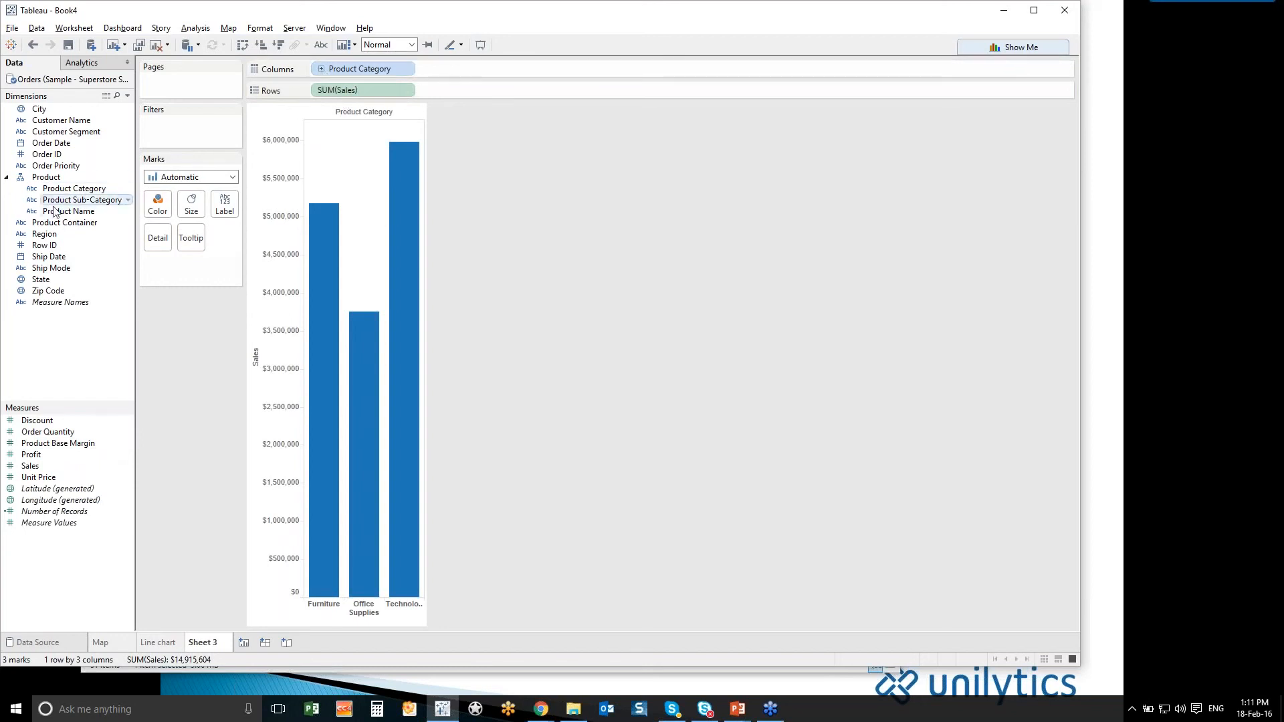
- Drill the product hierarchy down to Product Name and collapse it back to Product Sub-Category
left_click(321, 68)
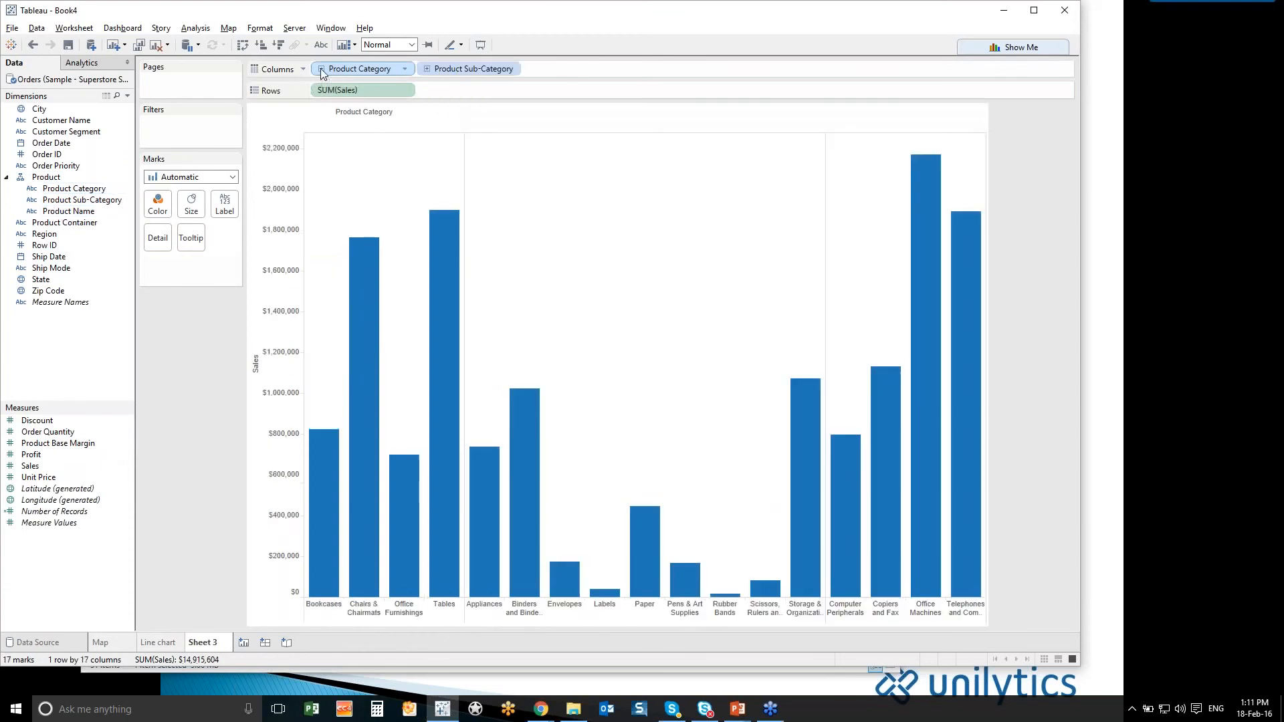
left_click(426, 69)
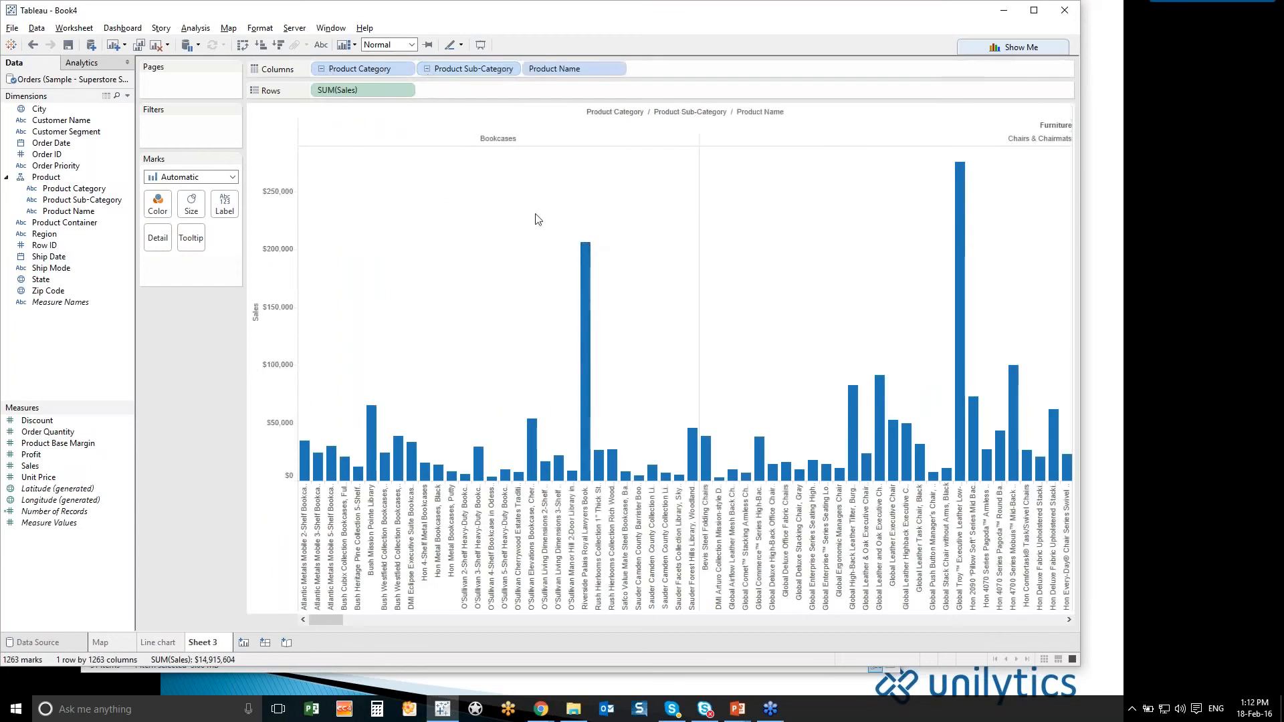
left_click(427, 69)
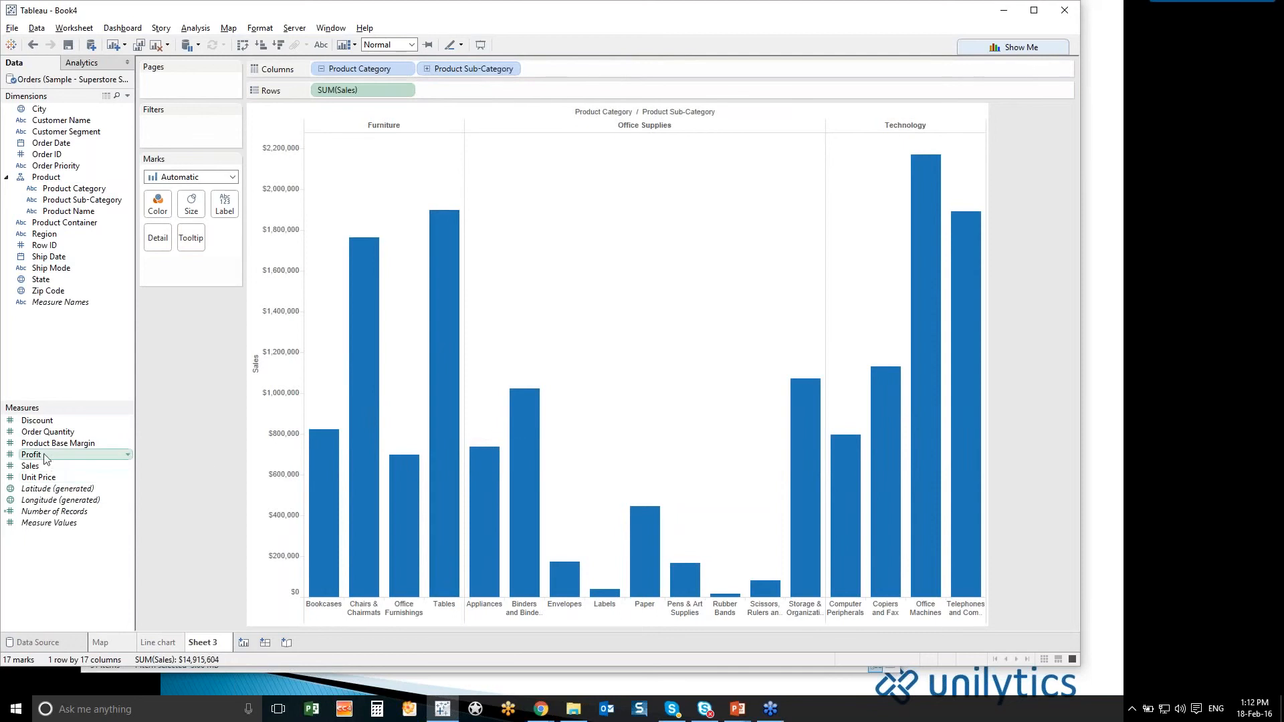
- Color the sub-category bars by Profit and split the chart into rows by Region
left_click_drag(45, 459, 545, 350)
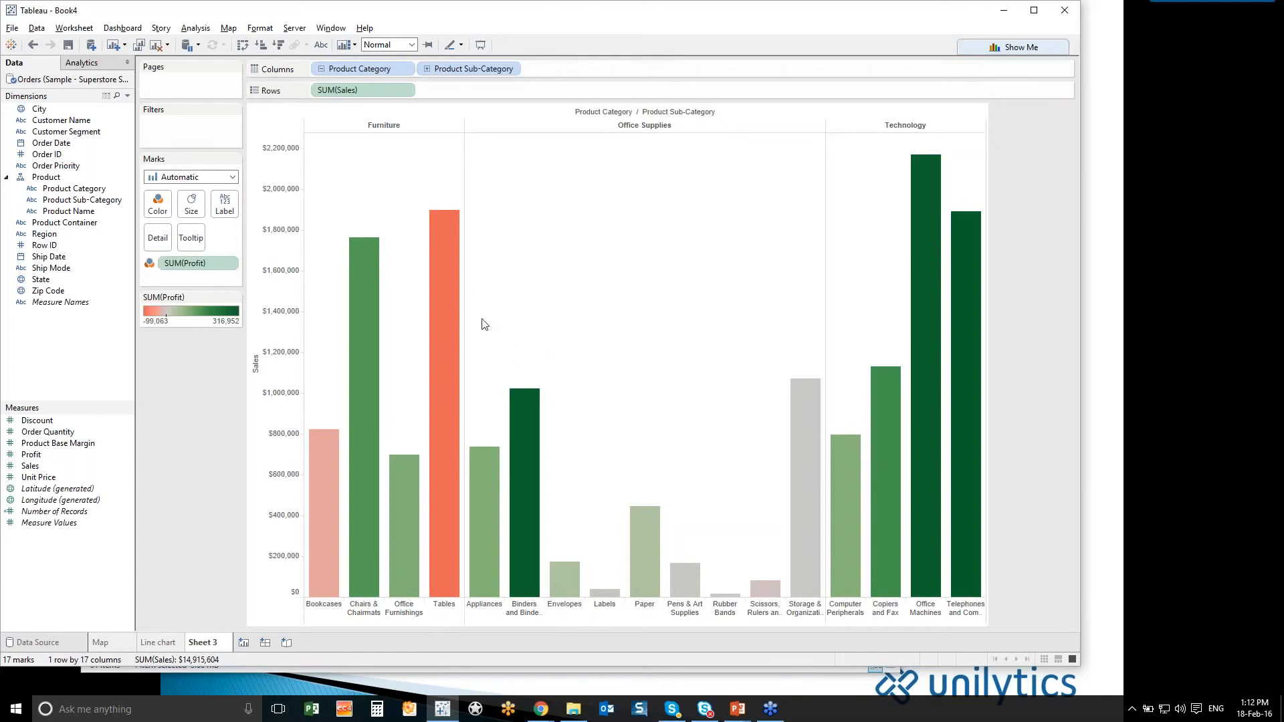
mouse_move(452, 295)
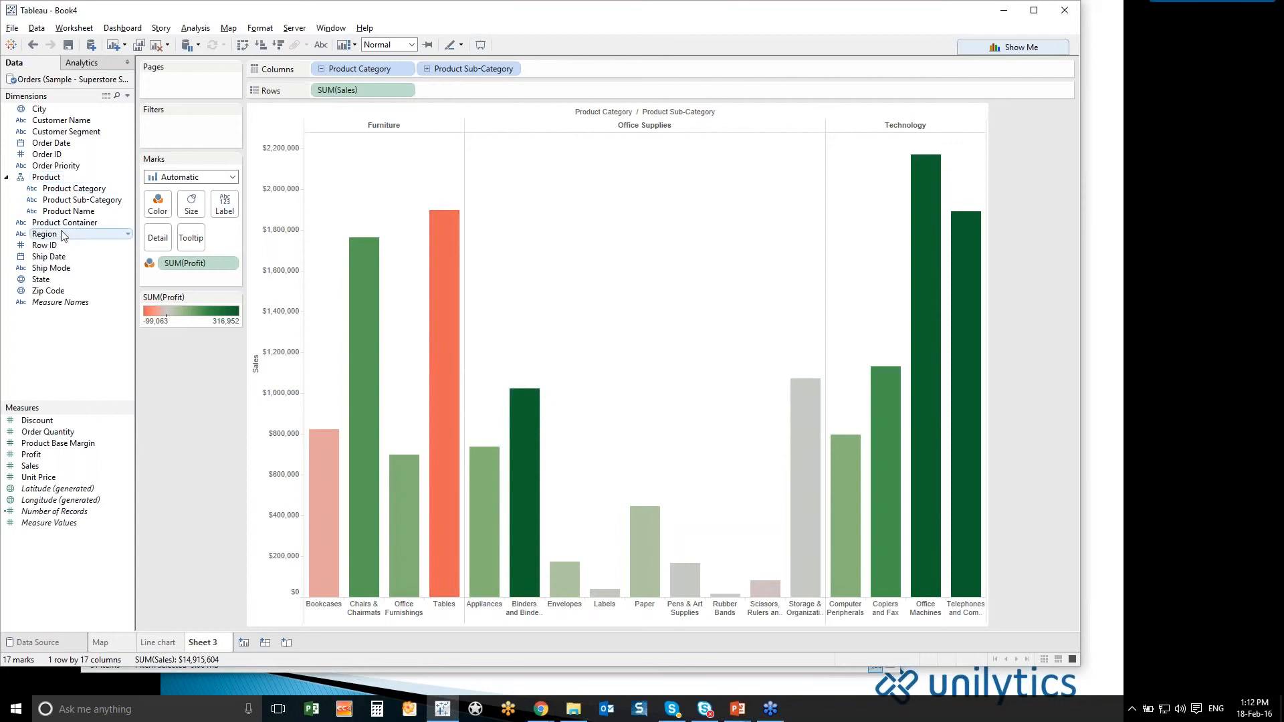
left_click_drag(61, 235, 503, 88)
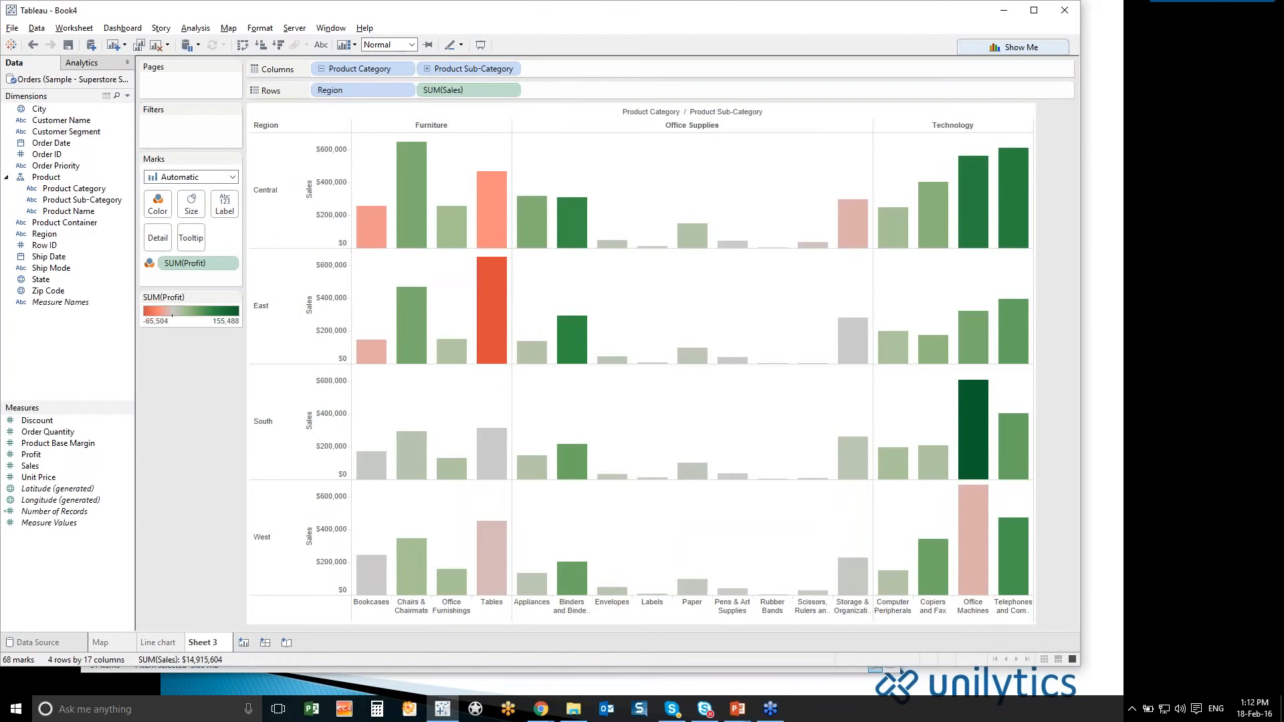
- Rename the product bar chart worksheet as Products and duplicate it as a crosstab
mouse_move(495, 301)
double_click(200, 643)
type("Pro")
type("ducts")
right_click(205, 647)
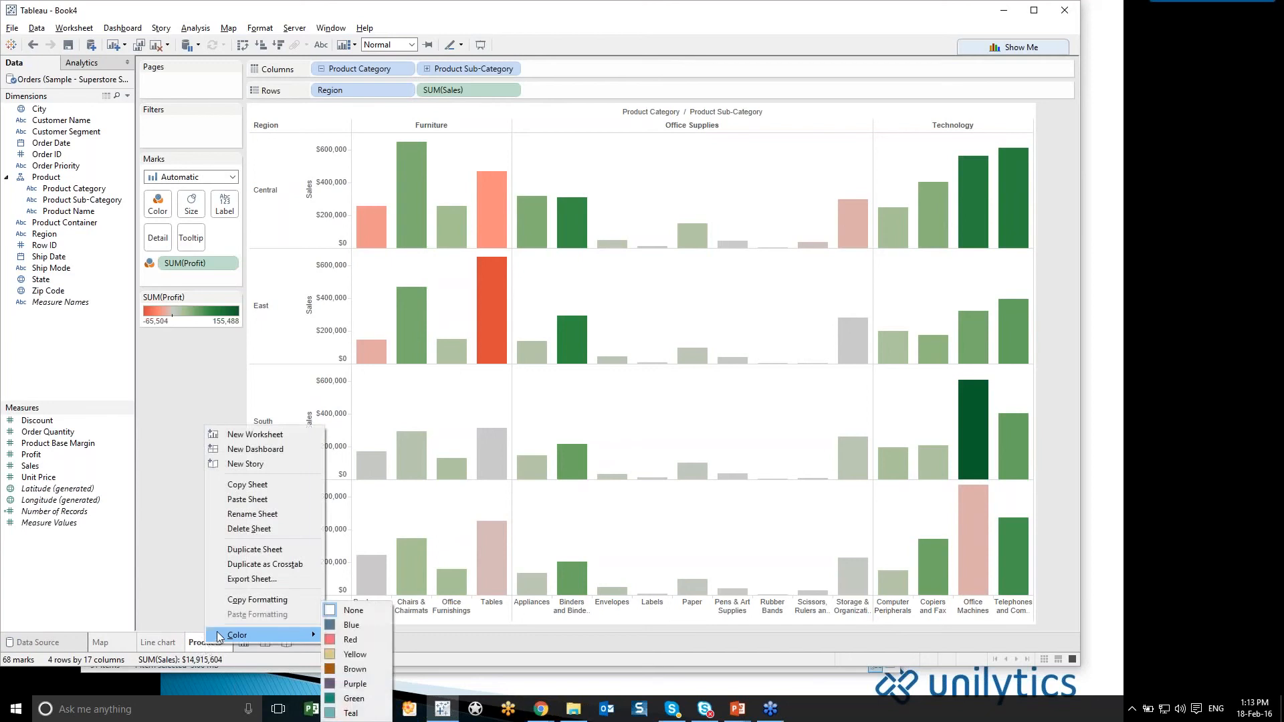
left_click(281, 565)
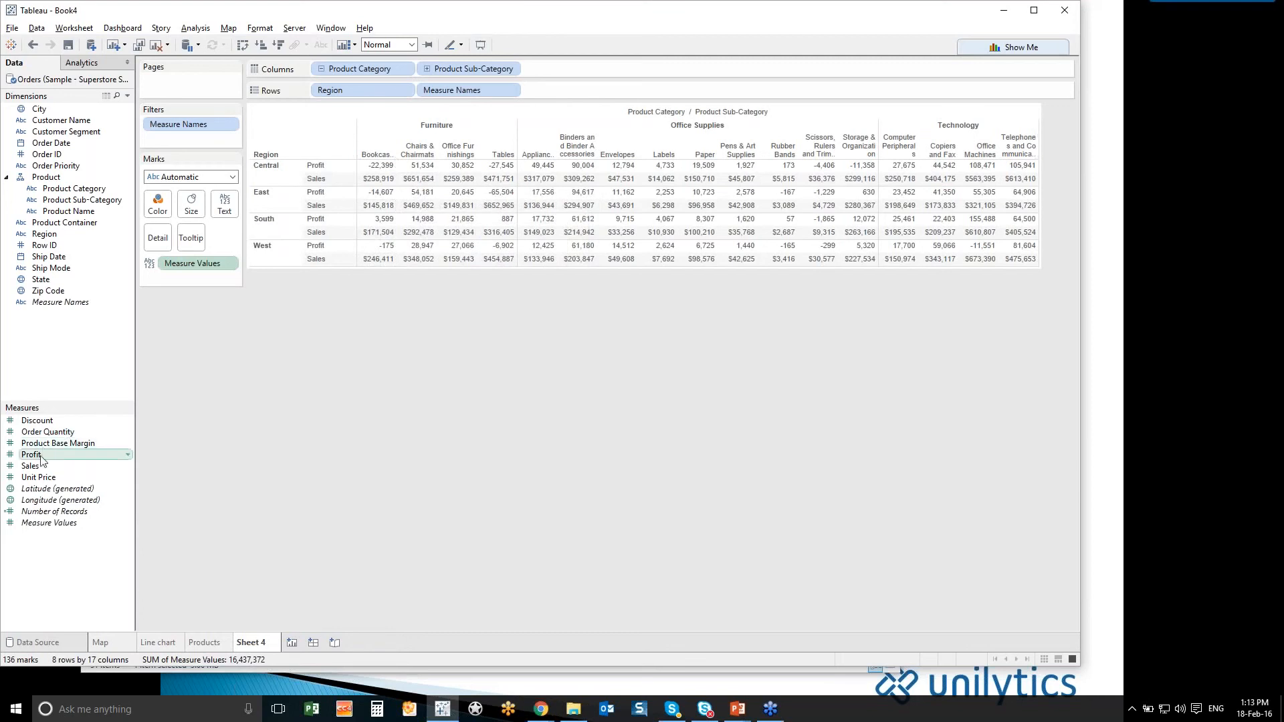
- Color the crosstab values by Profit, using the full color range with stepped color in 5 steps
left_click_drag(40, 456, 157, 206)
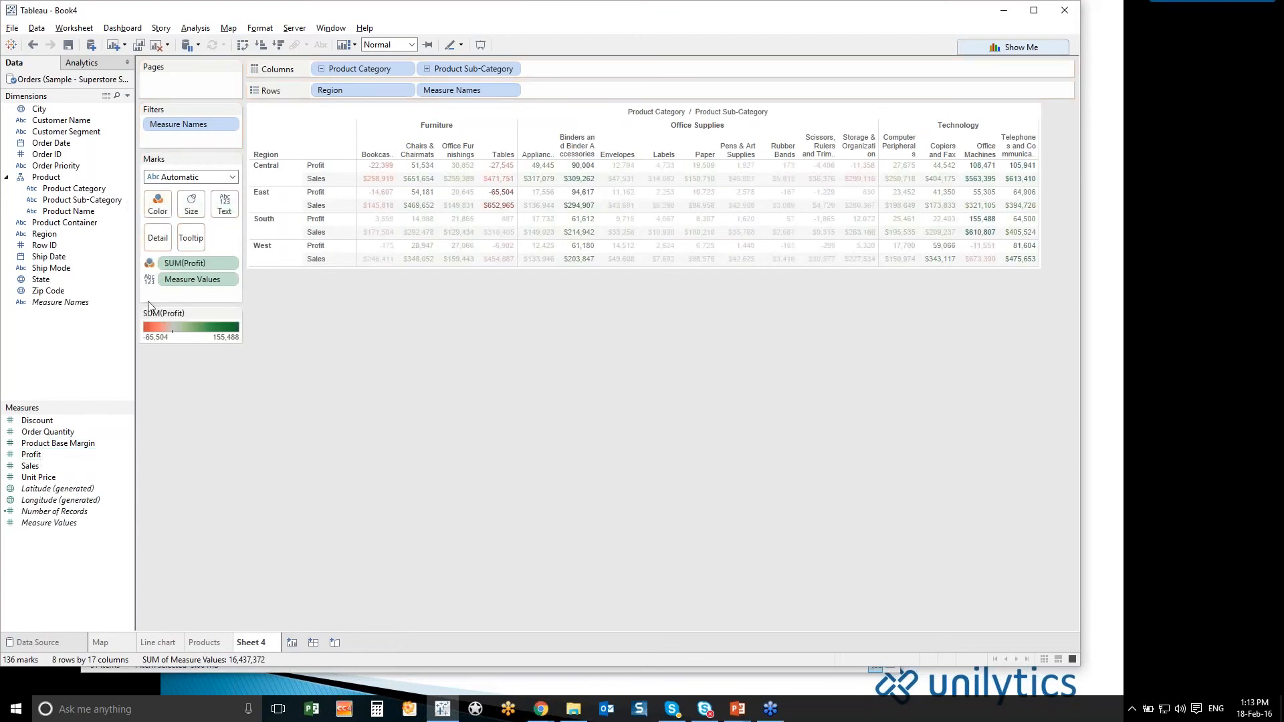
left_click(234, 315)
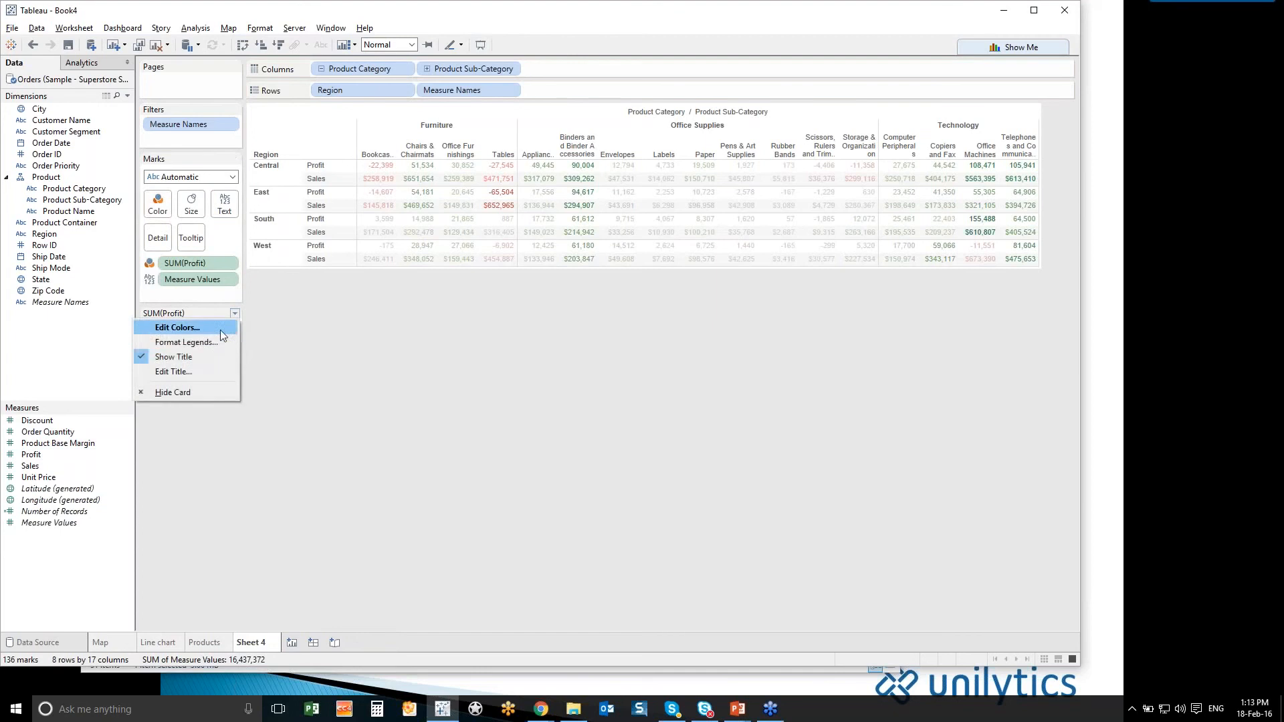
left_click(196, 327)
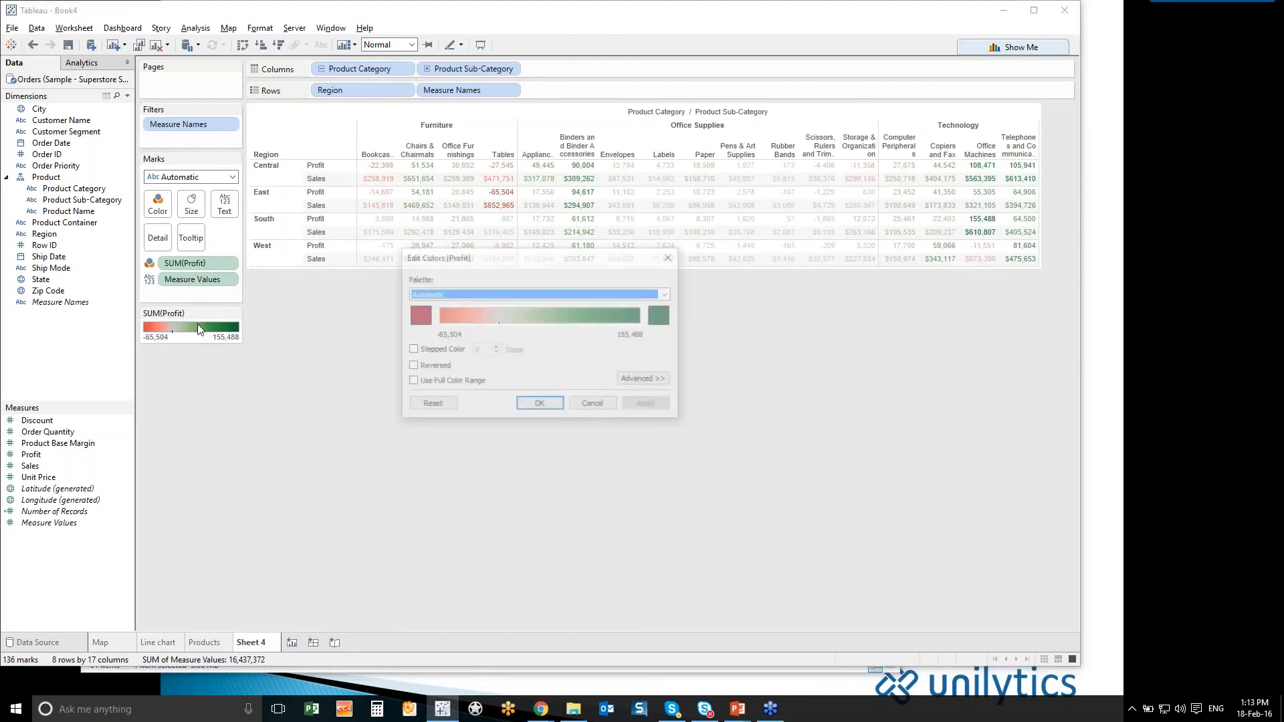
left_click(411, 382)
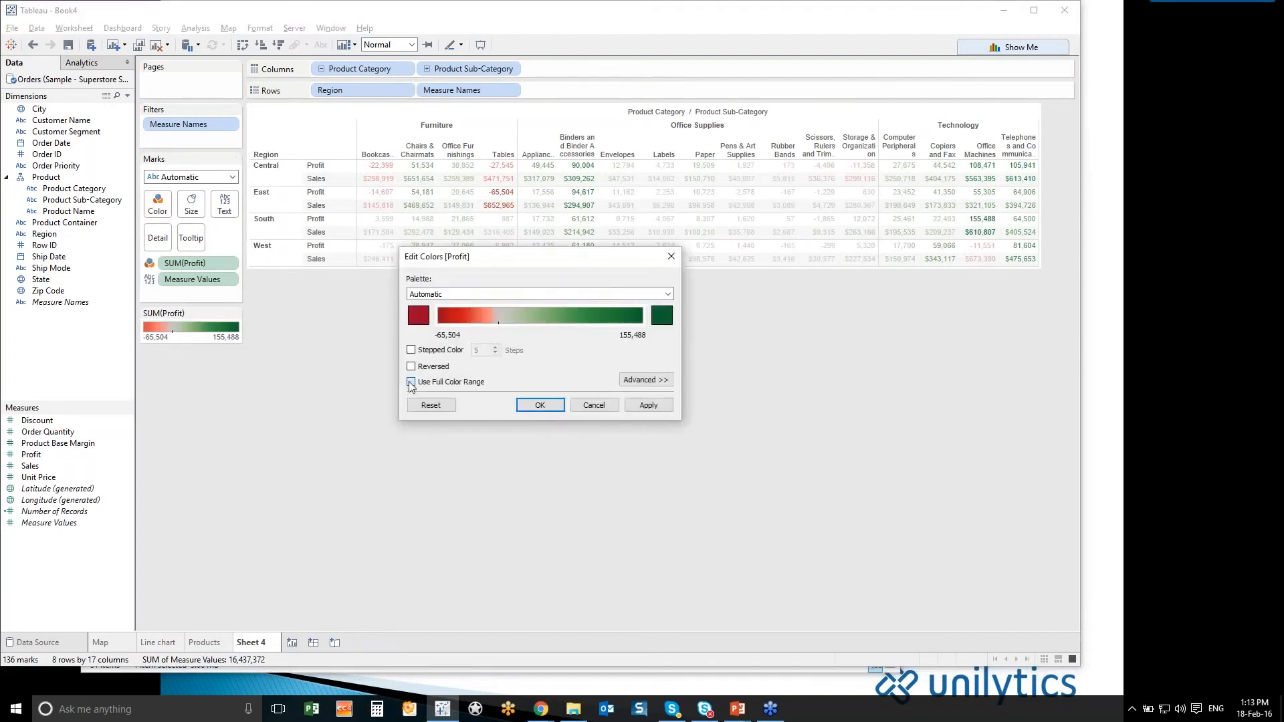
left_click(411, 349)
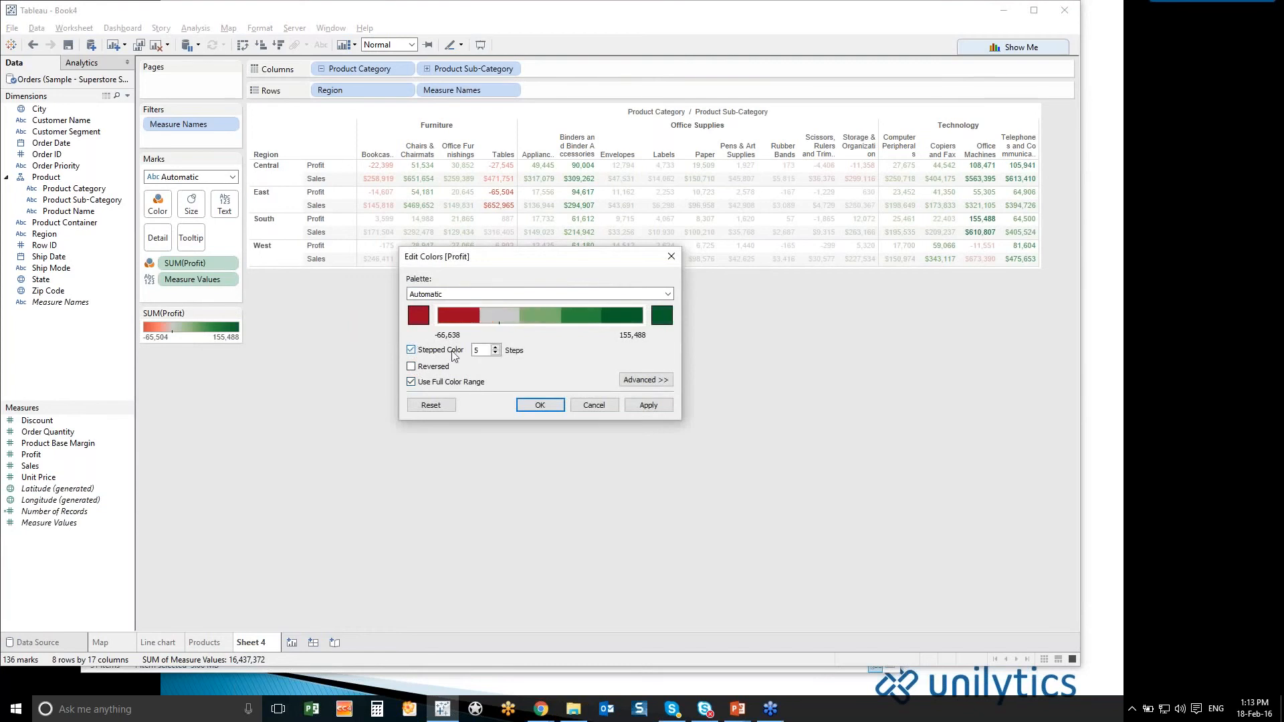
left_click(538, 405)
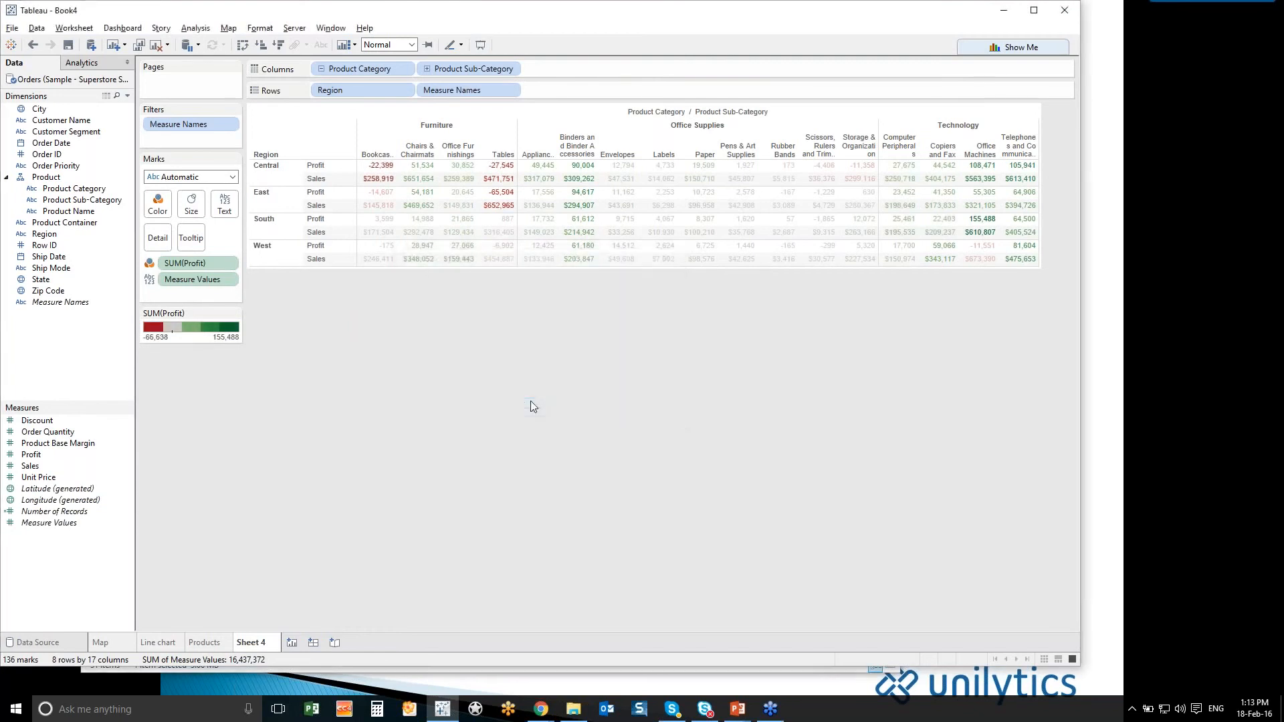
- Rename the crosstab worksheet as cross tabs and add a new blank worksheet
double_click(251, 642)
type("cross tabs")
left_click(297, 643)
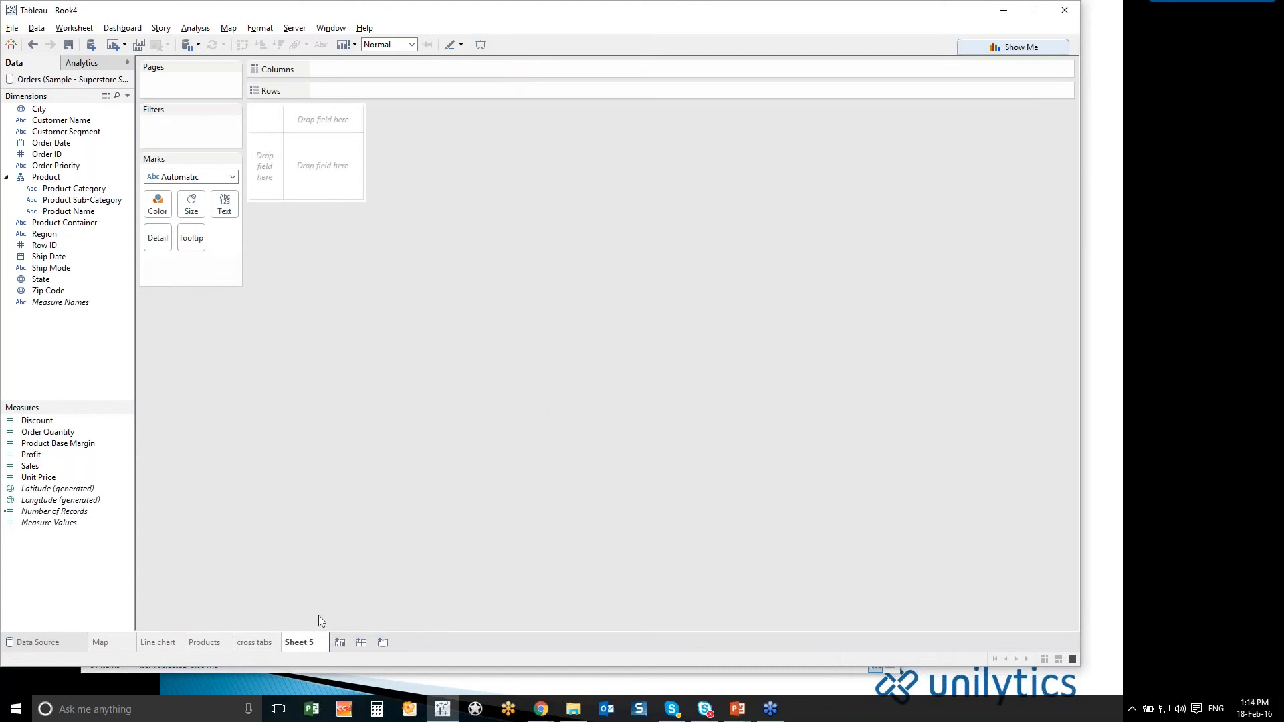
- Build a scatter plot on the new sheet with Sales on rows and Profit on columns
double_click(46, 467)
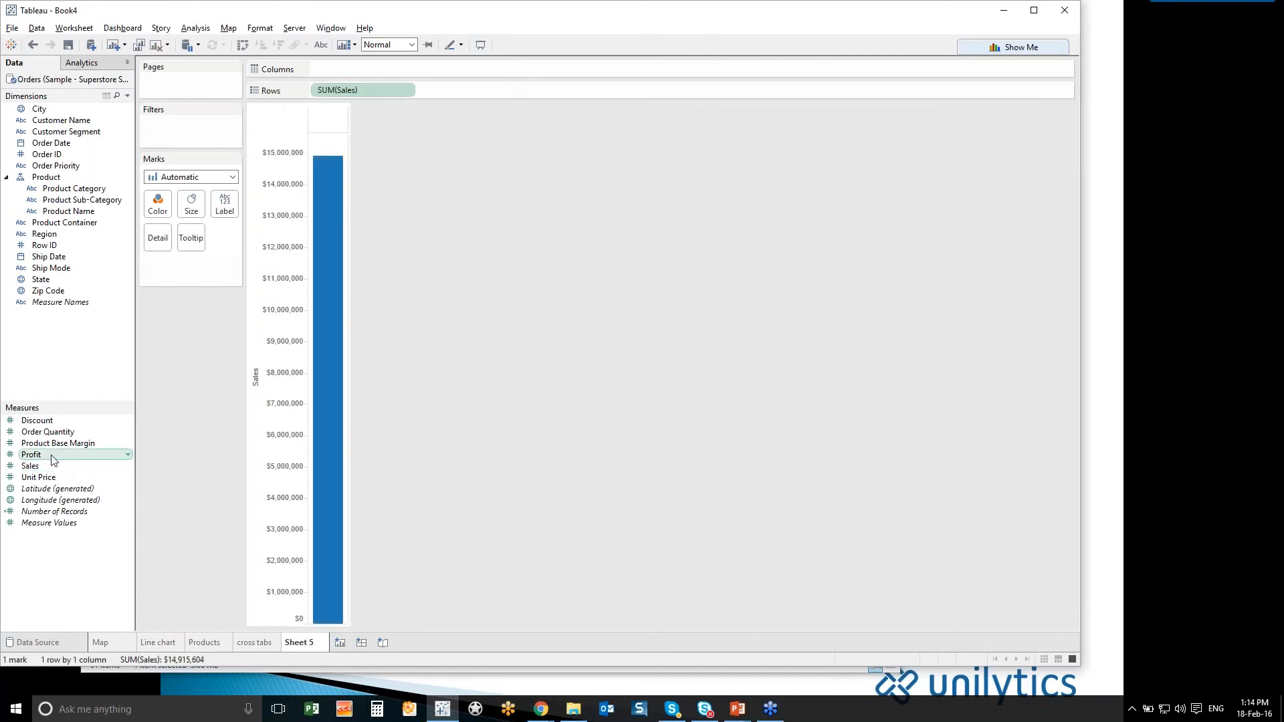
left_click(54, 458)
double_click(53, 458)
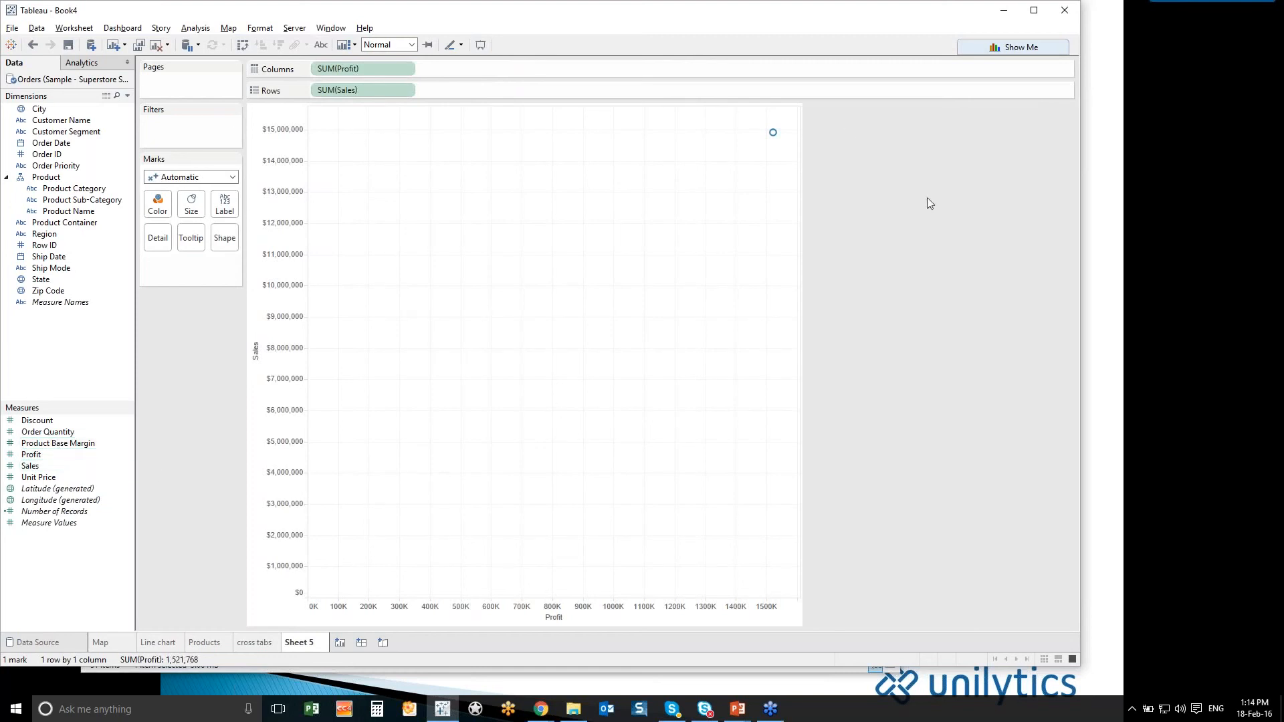
- Check the Show Me chart types offered for State, close the palette, and undo and re-add Profit on columns
left_click(1007, 51)
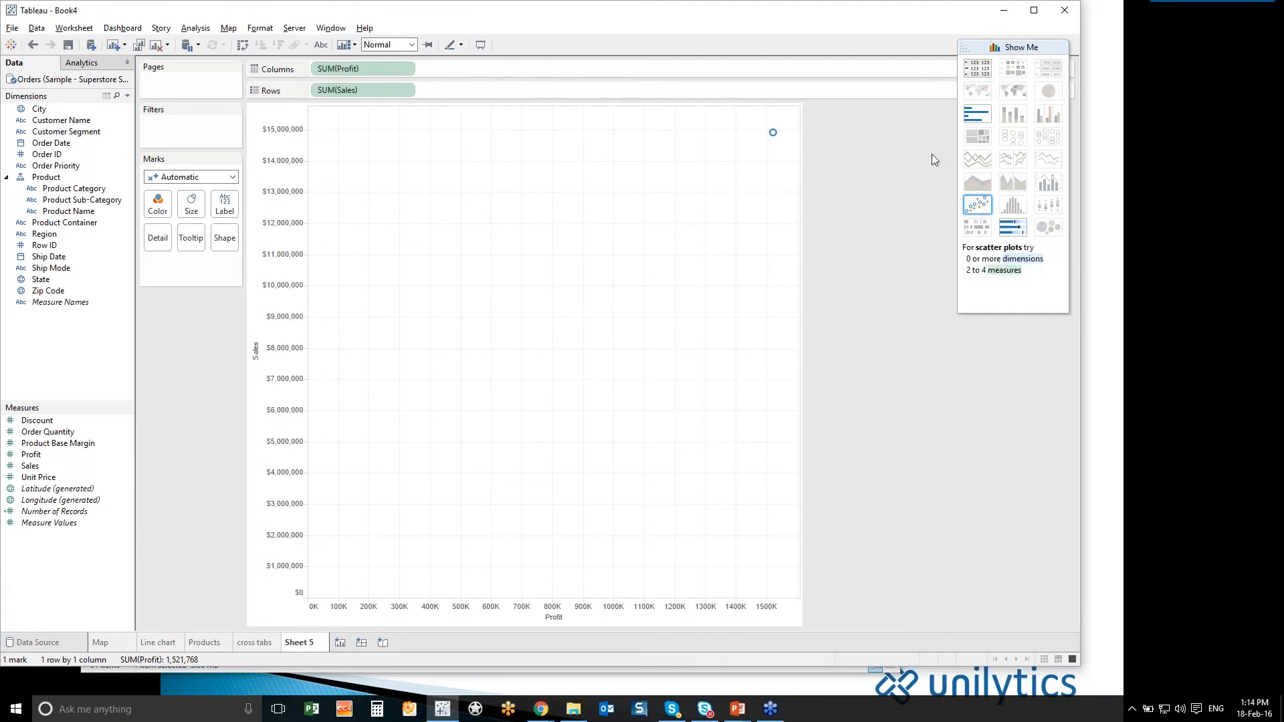
left_click_drag(995, 54, 425, 233)
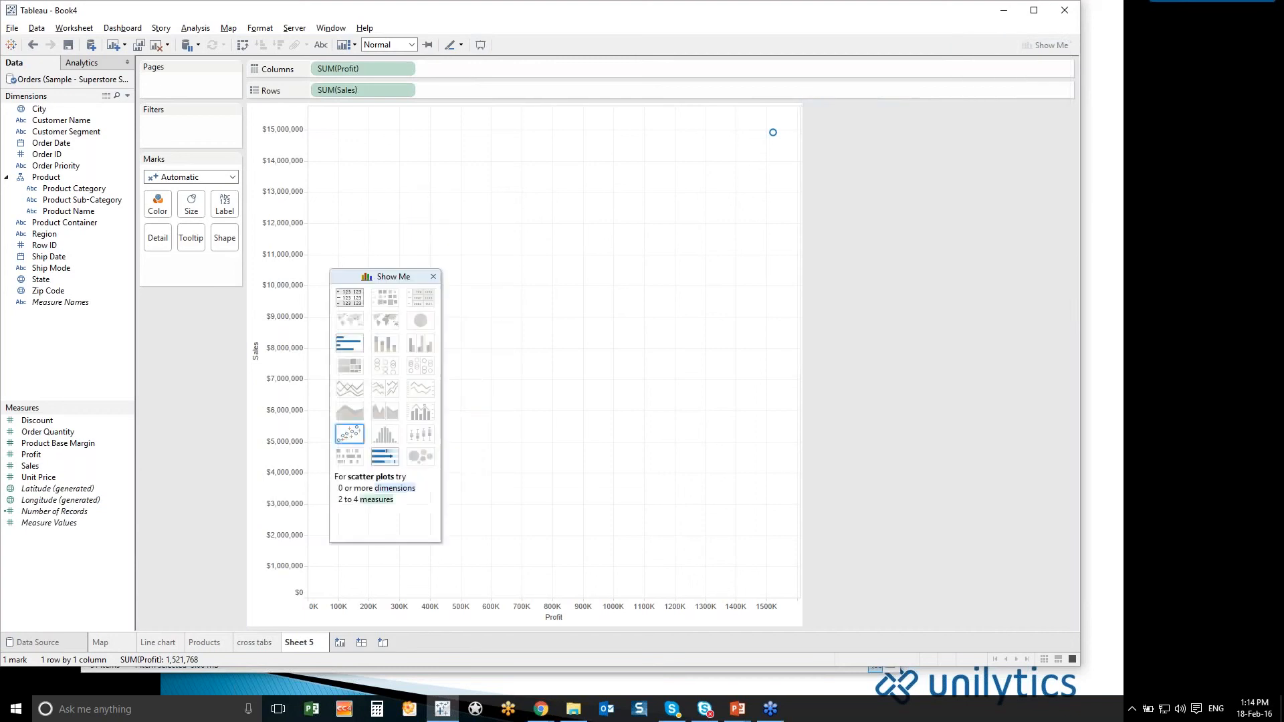
left_click(59, 284)
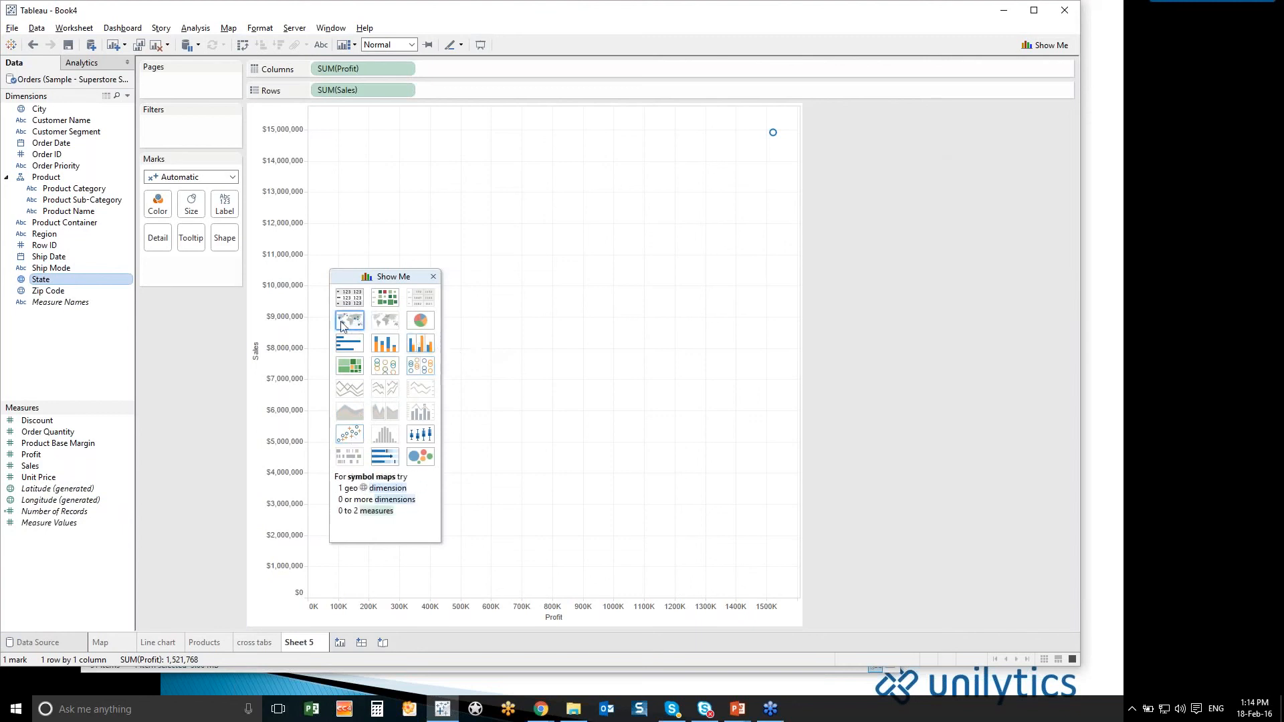
left_click(32, 44)
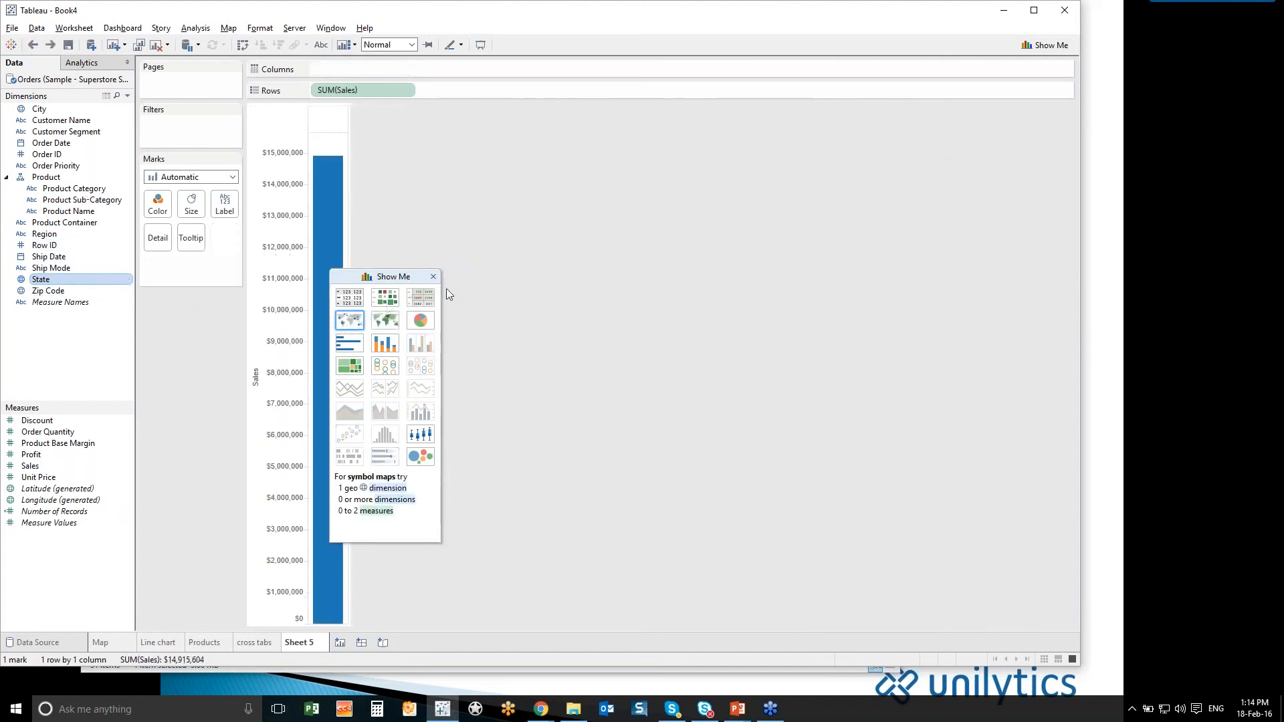
left_click(433, 277)
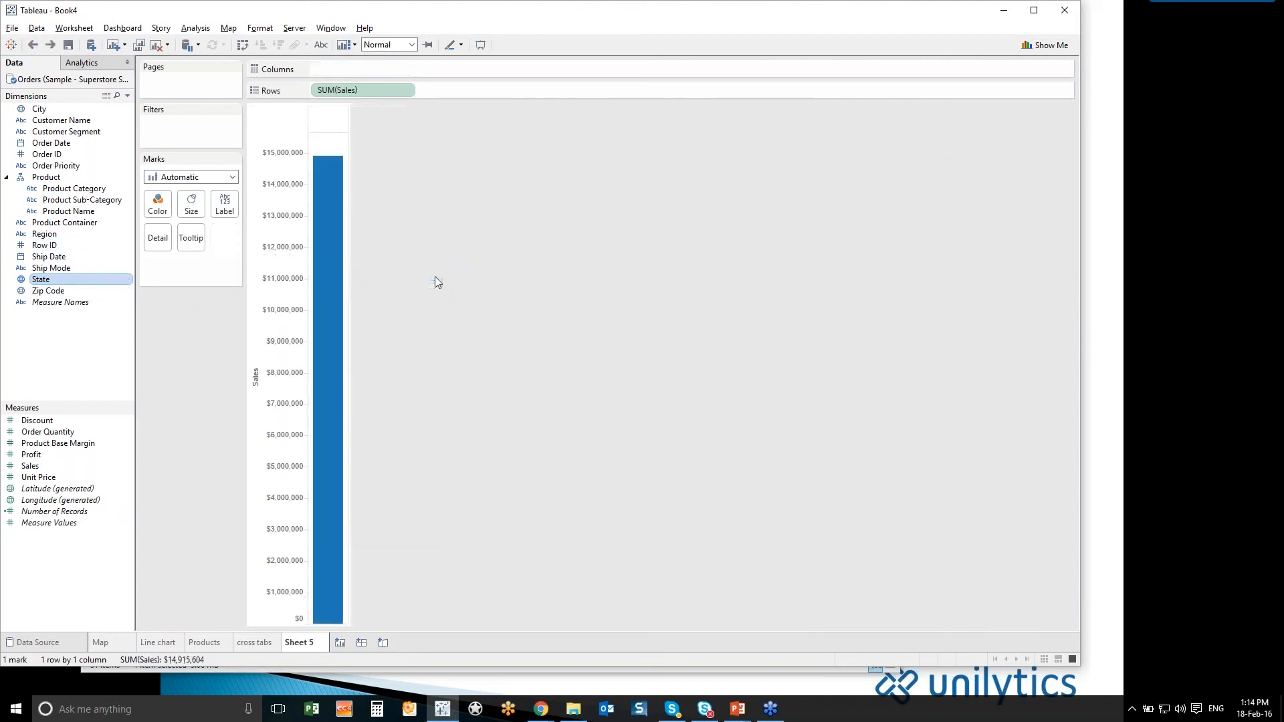
double_click(62, 456)
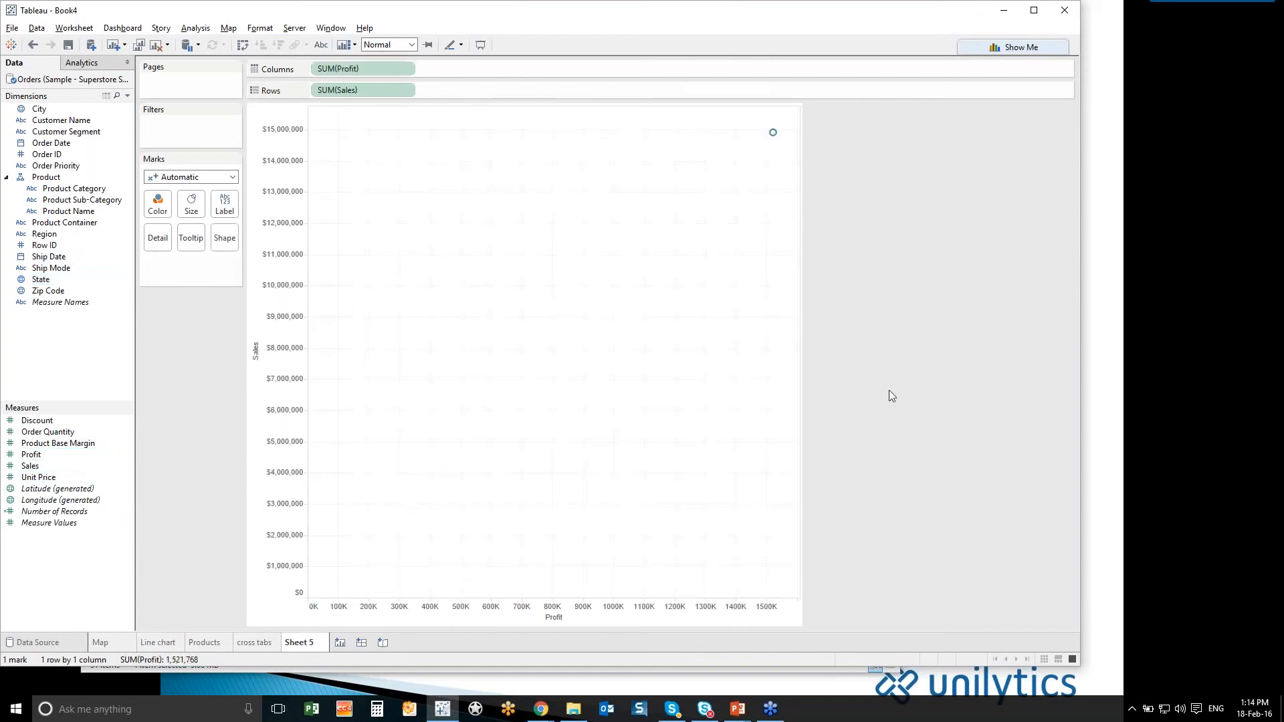
- Break the scatter plot down by Customer Name and swap the Sales and Profit axes
mouse_move(781, 144)
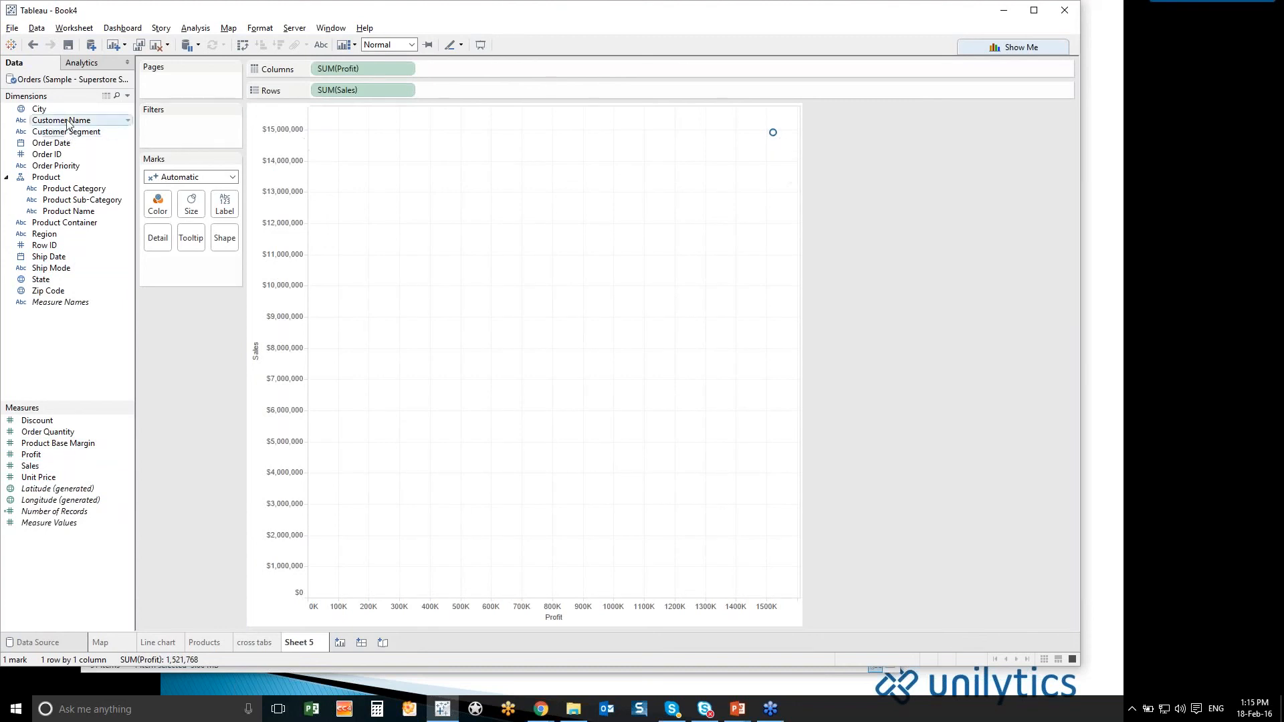
left_click_drag(67, 122, 582, 319)
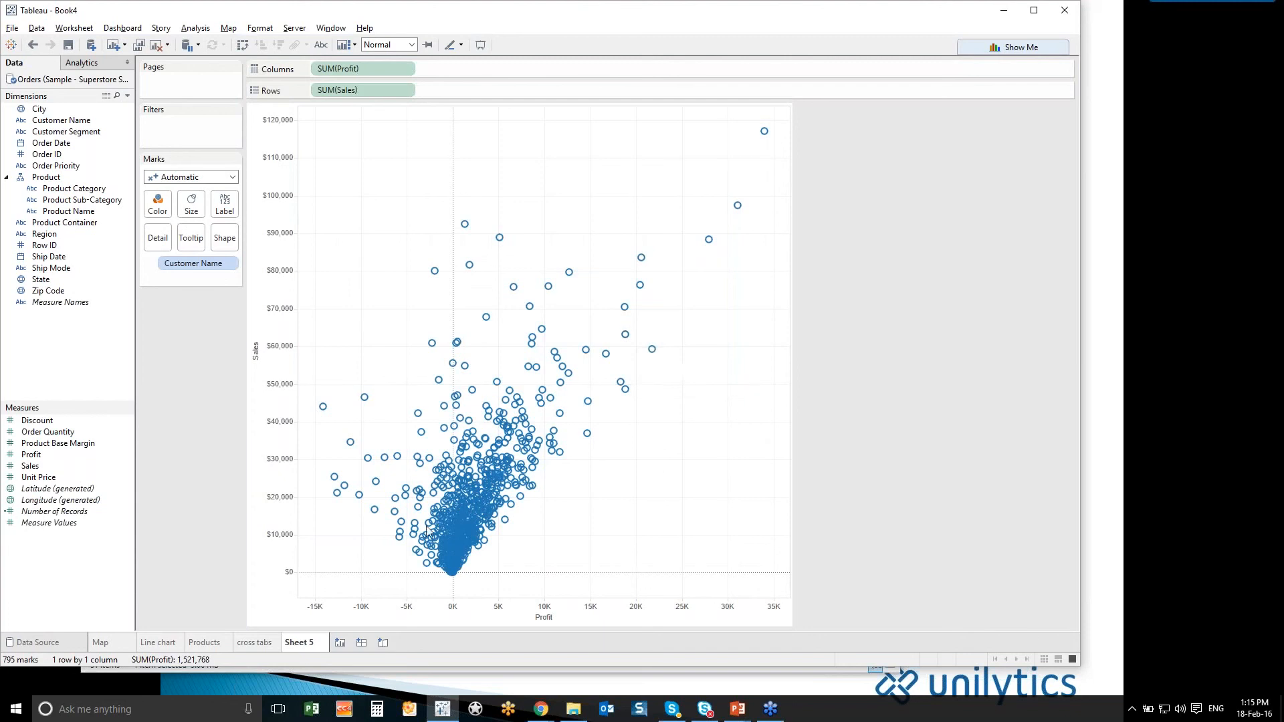
left_click(242, 45)
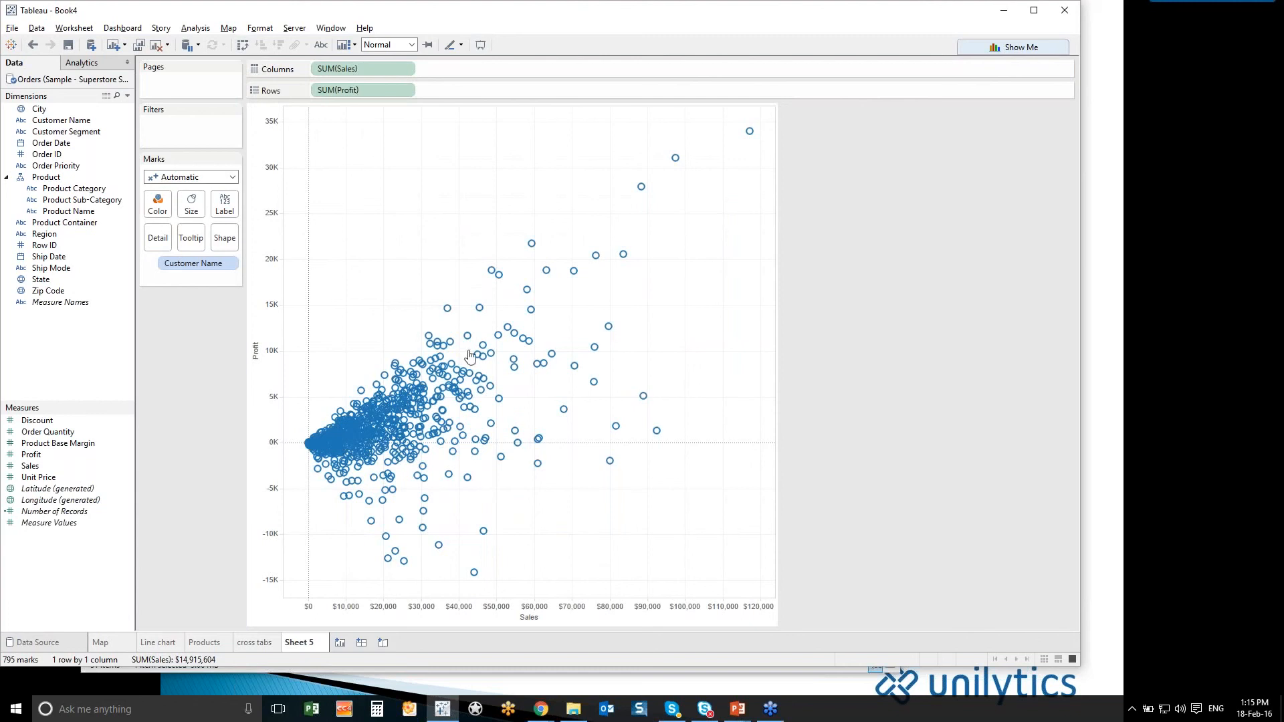
- Try labeling the scatter marks with Customer Name and undo the labels
mouse_move(451, 351)
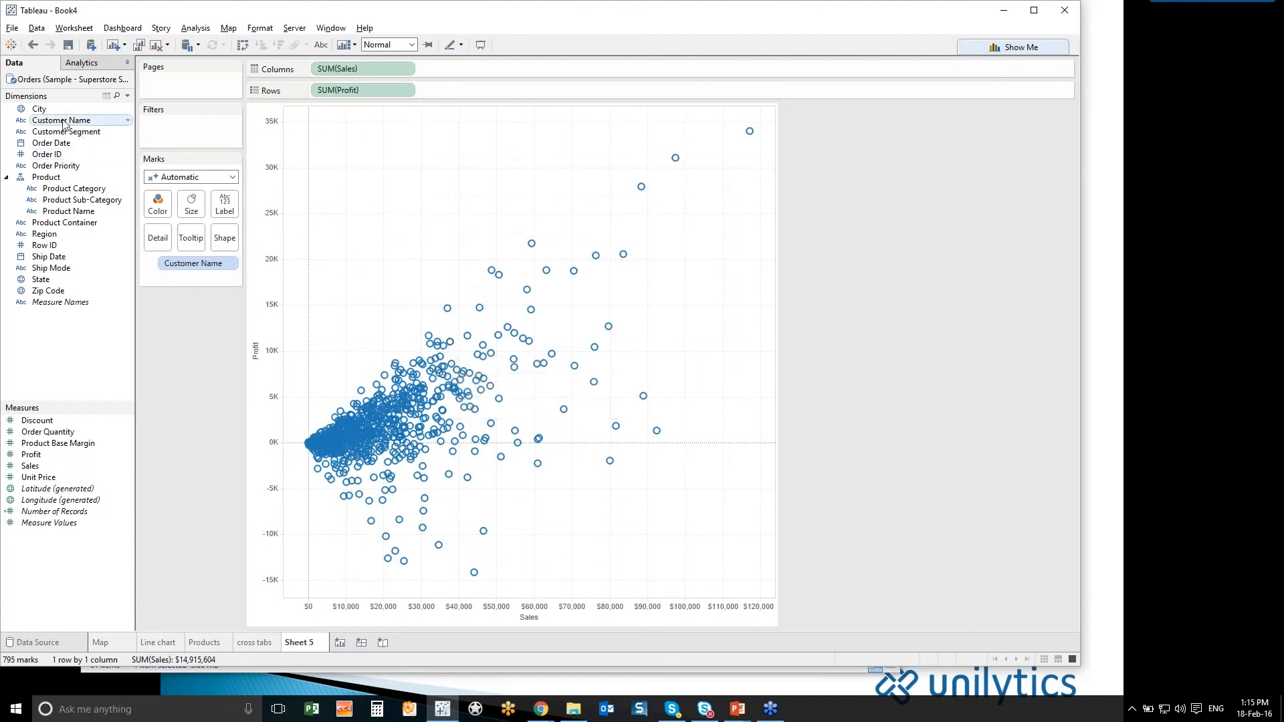
left_click_drag(65, 125, 224, 204)
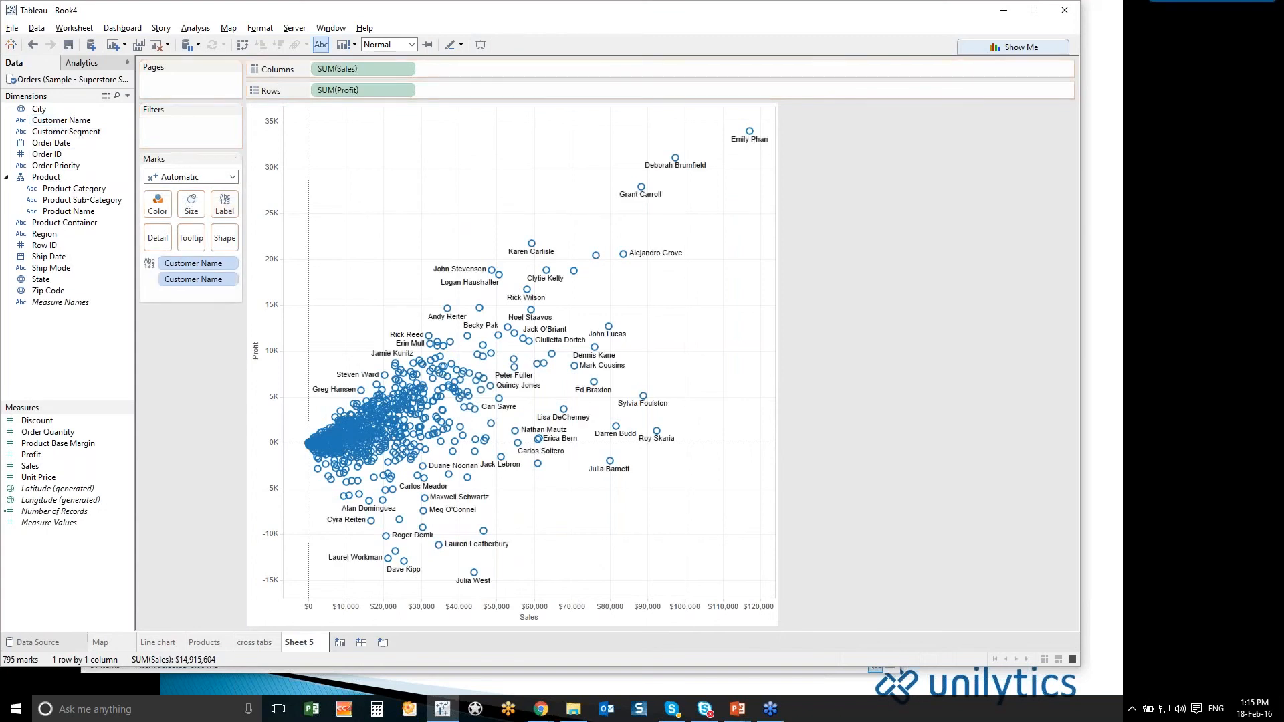
mouse_move(606, 321)
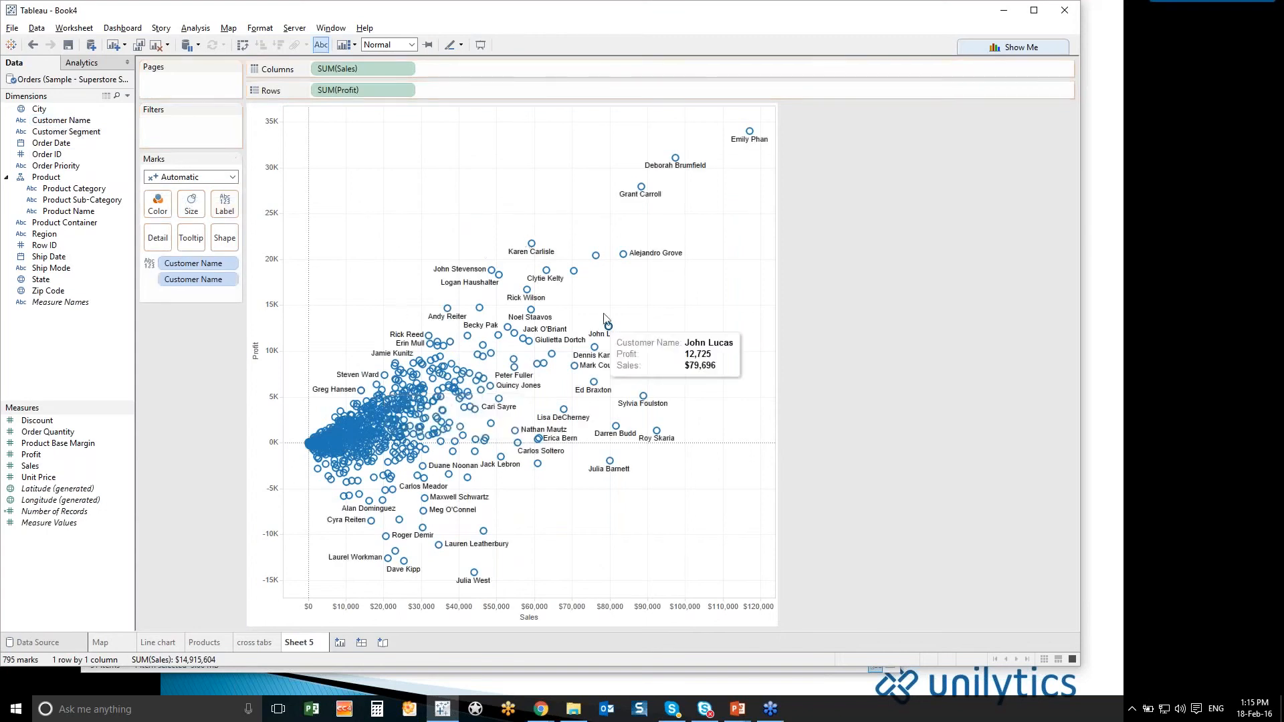
left_click(36, 49)
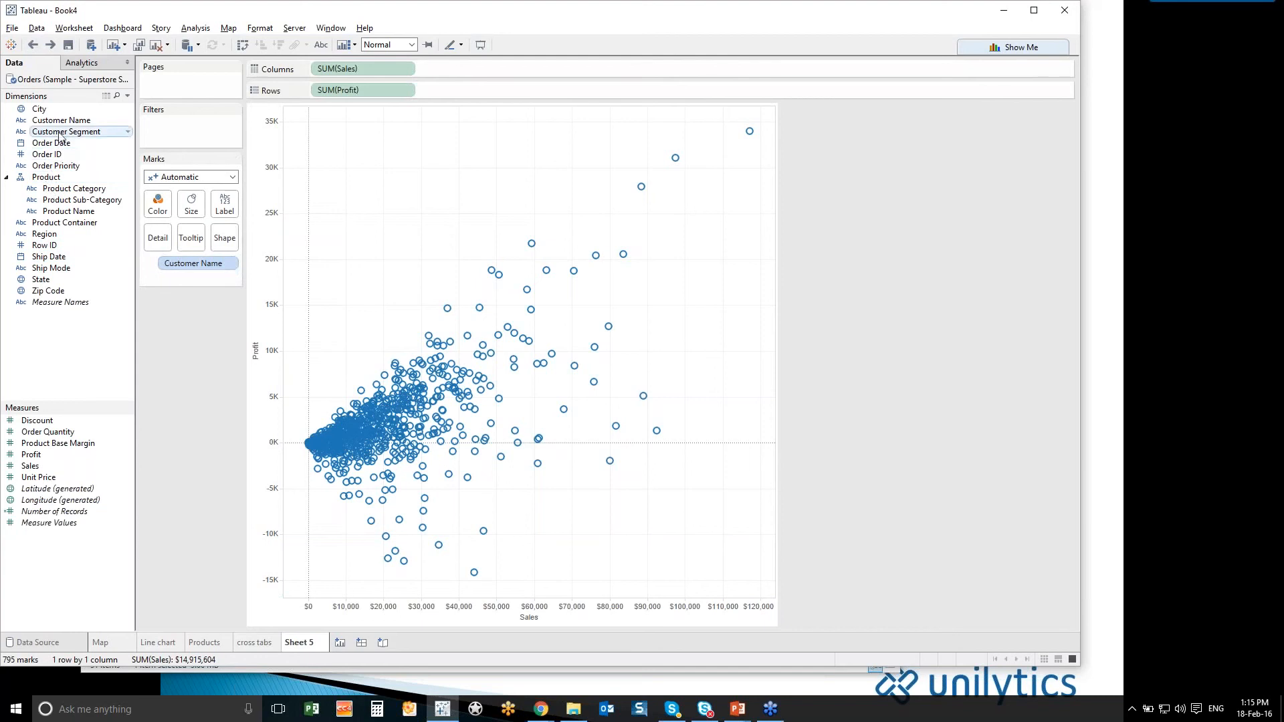
- Color the scatter marks by Customer Segment and highlight each segment in turn, from Small Business up to Consumer, before clearing the highlight
left_click_drag(61, 136, 158, 210)
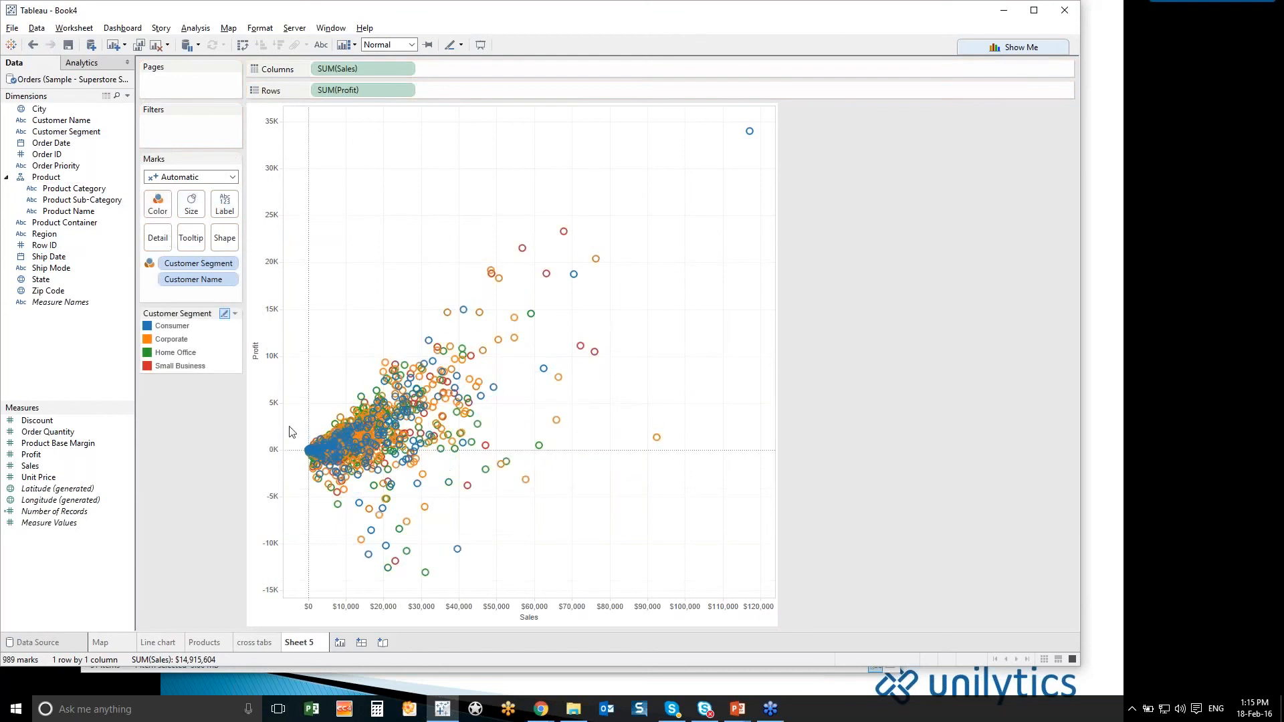
left_click(166, 364)
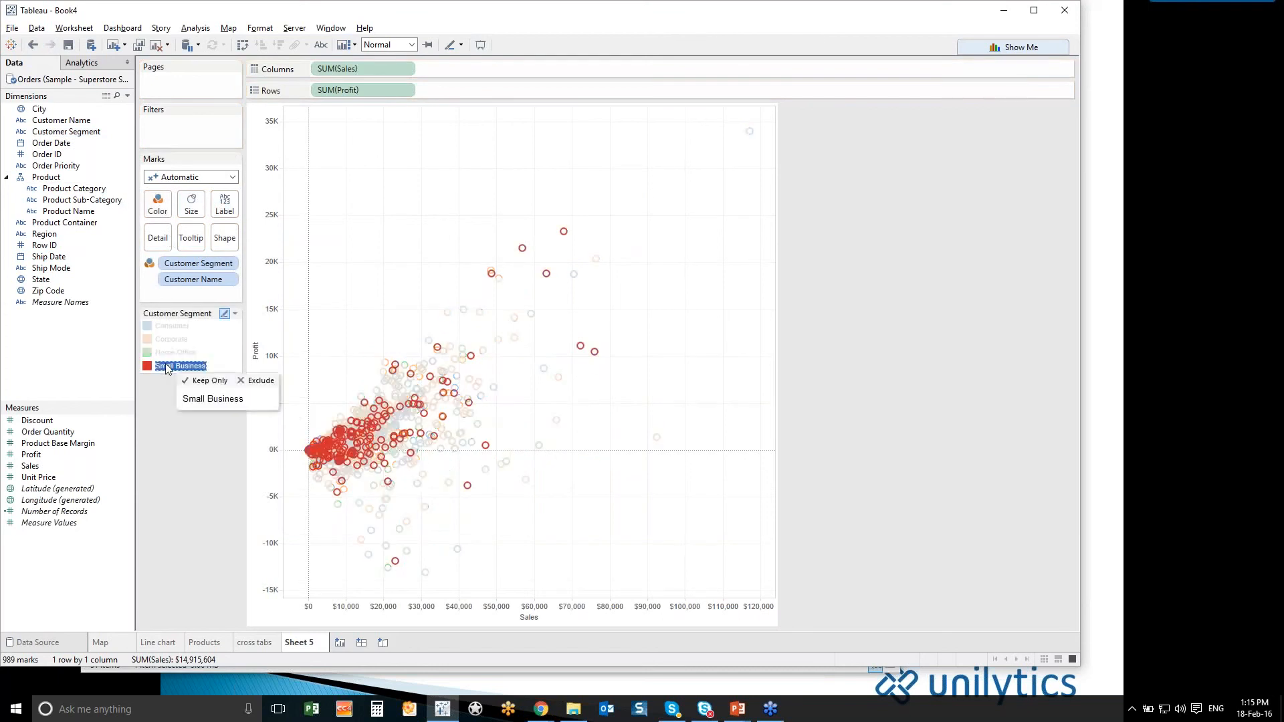
left_click(169, 354)
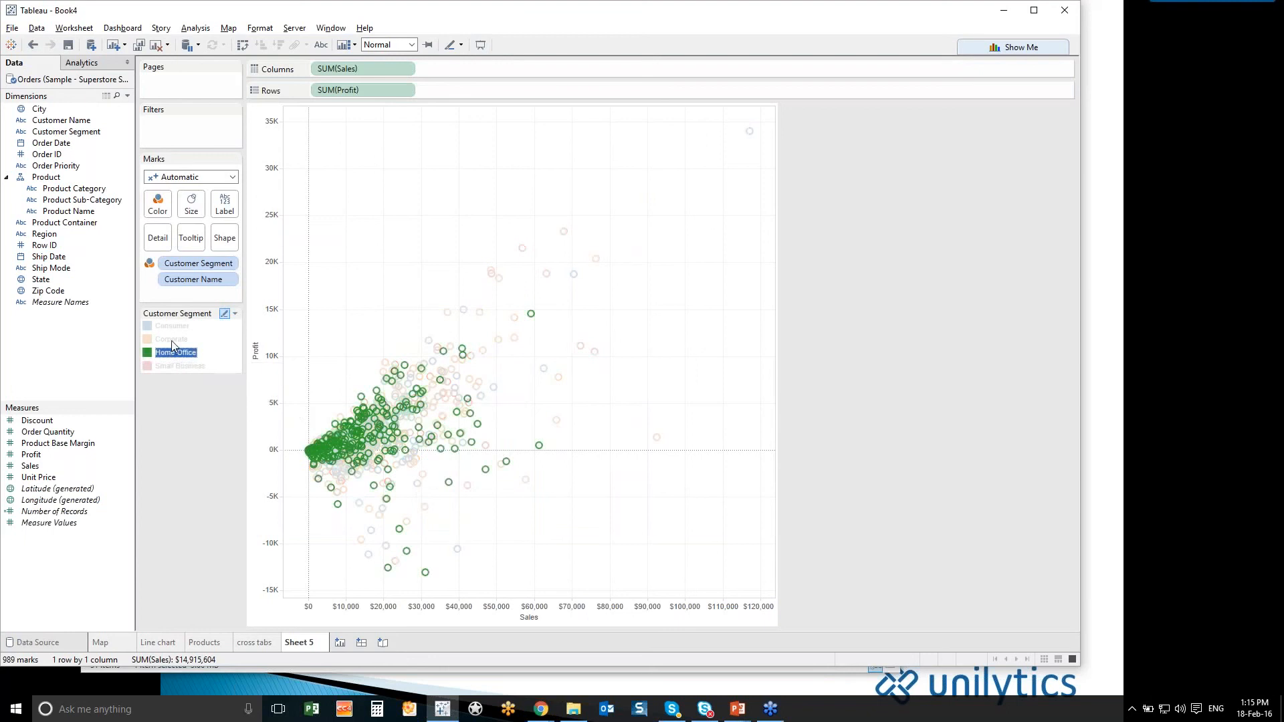
left_click(172, 339)
left_click(172, 327)
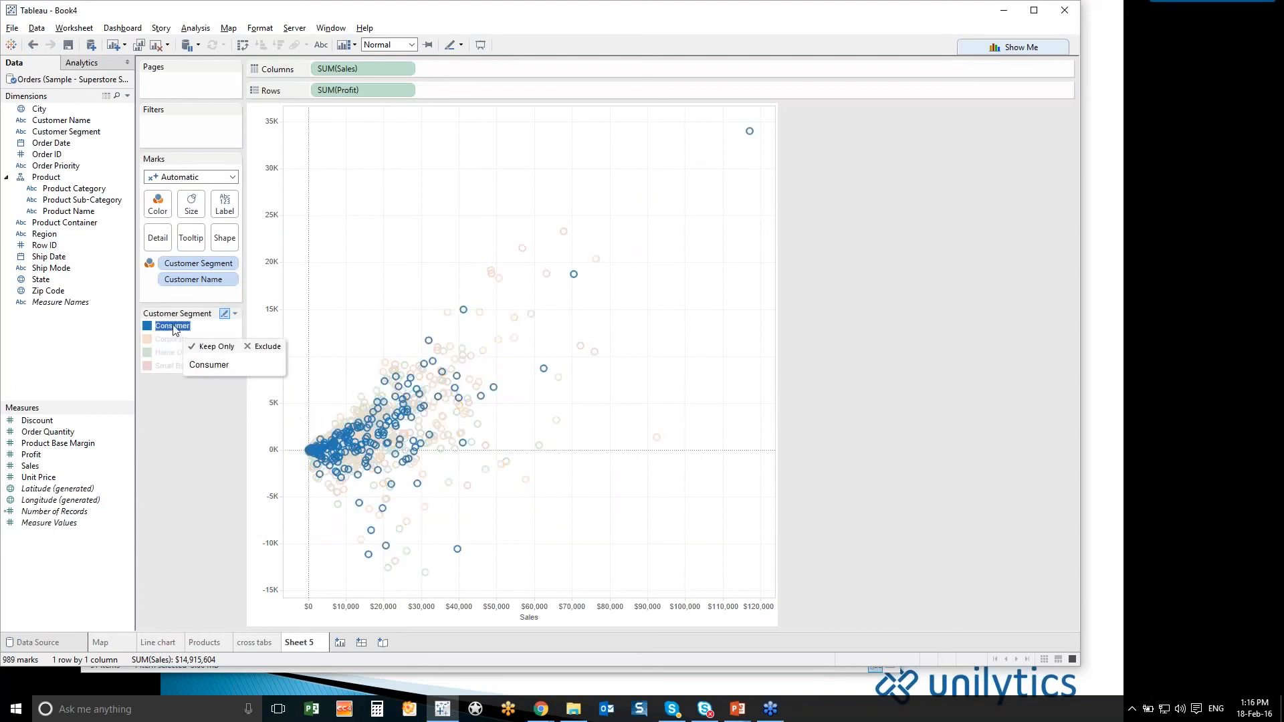
left_click(174, 328)
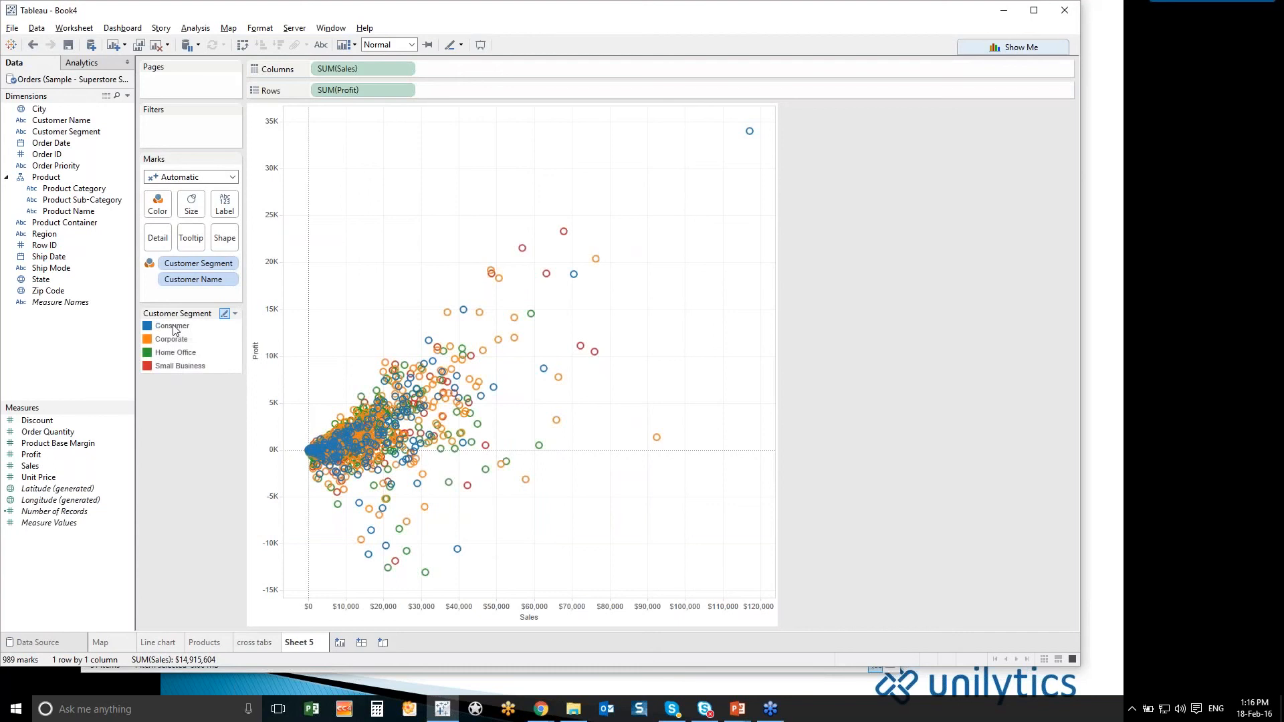
- Change the marks to filled circles with transparency set to 37% and a dark border
left_click(172, 177)
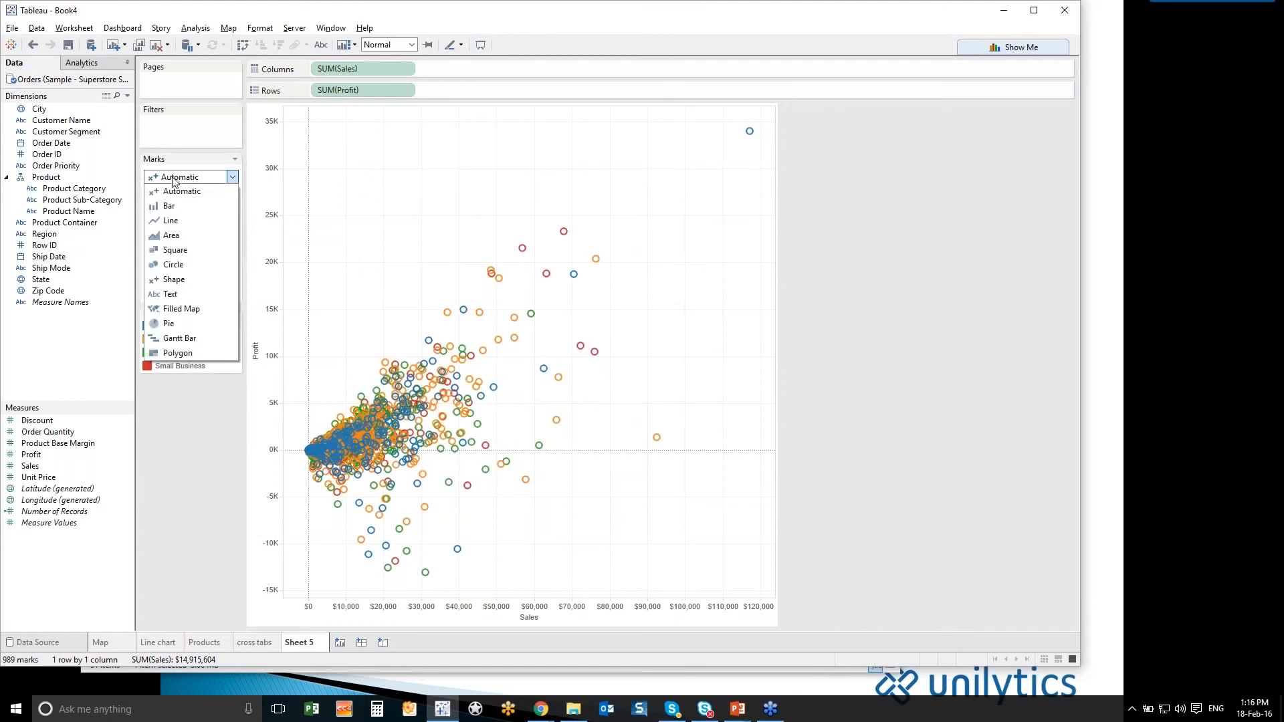
left_click(183, 265)
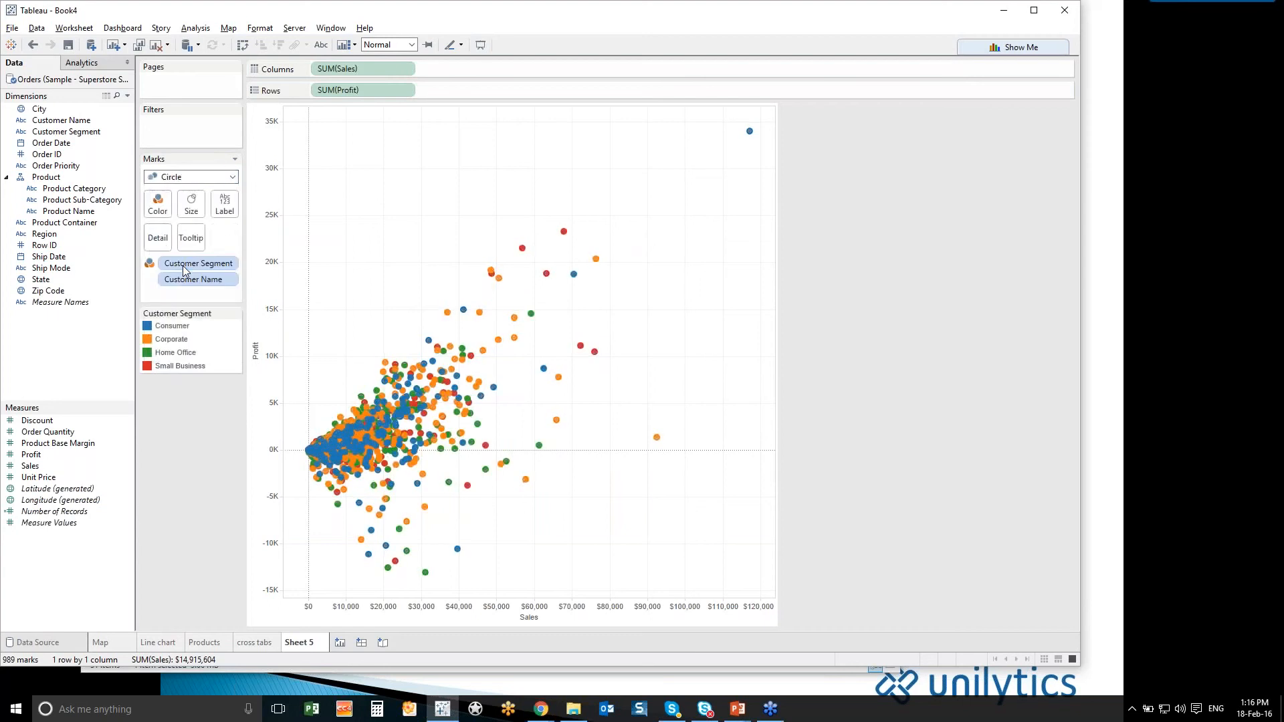
left_click(158, 204)
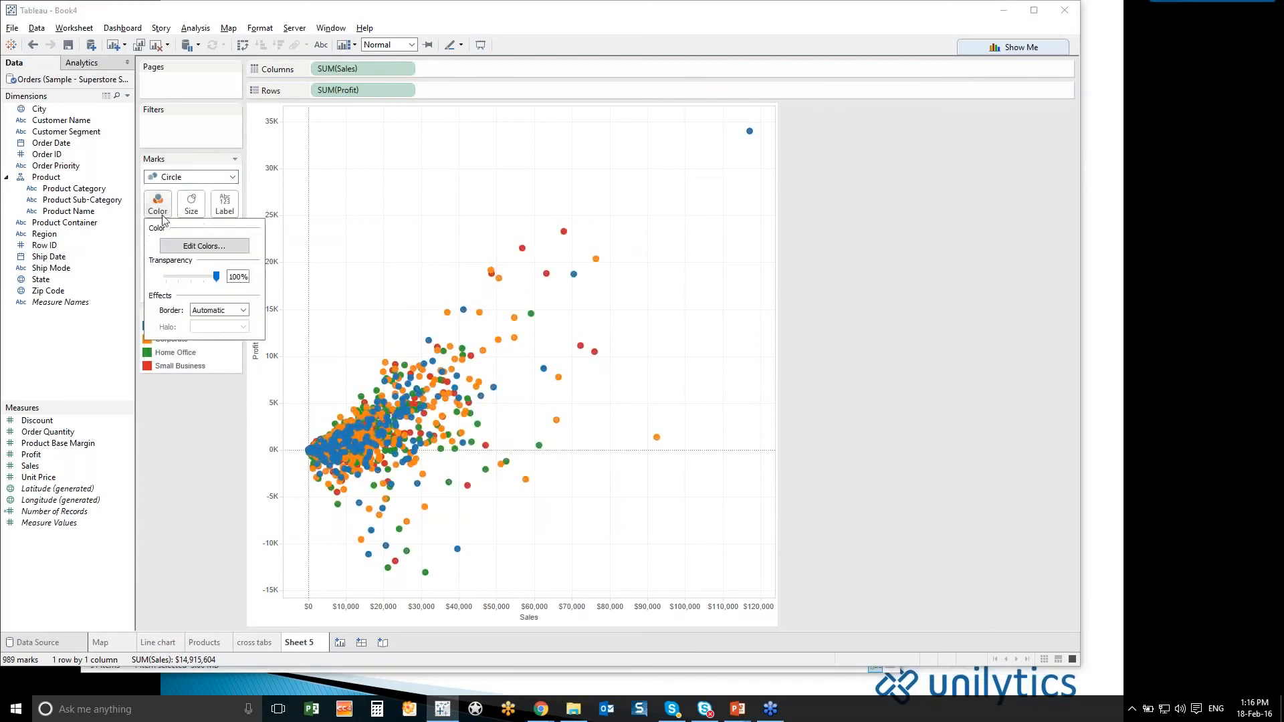
left_click_drag(216, 276, 188, 282)
left_click(214, 309)
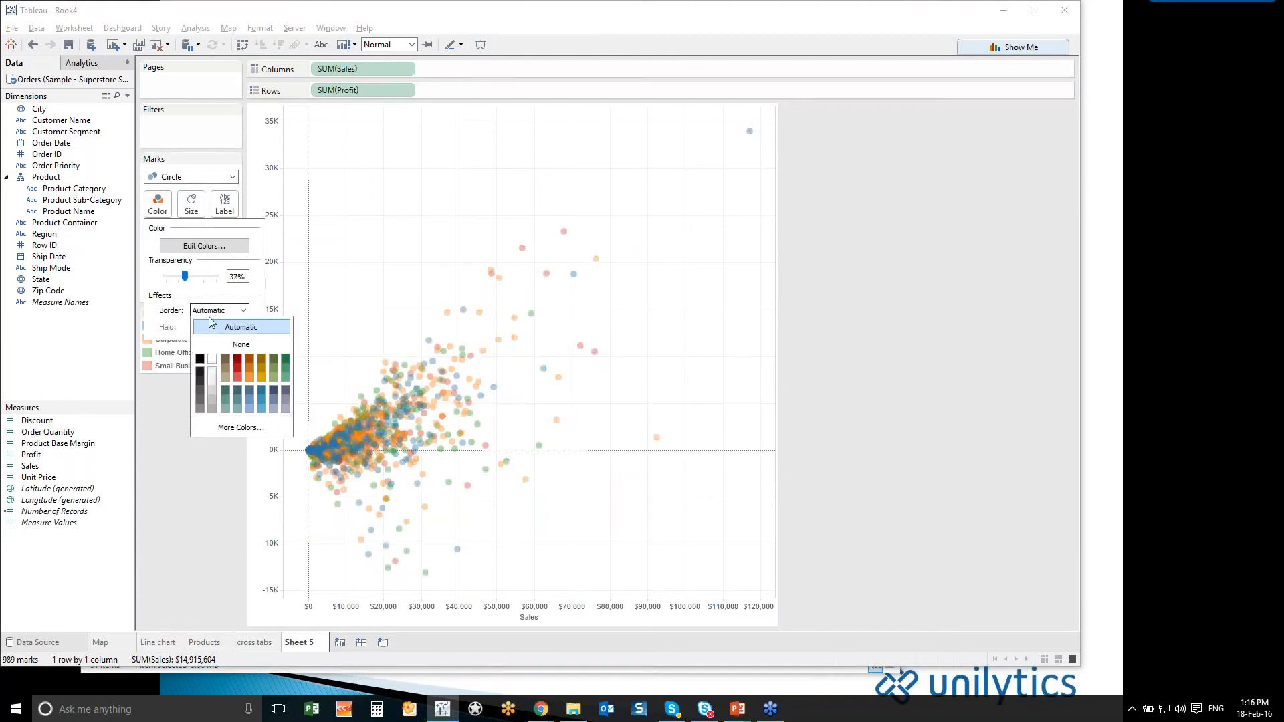
left_click(200, 383)
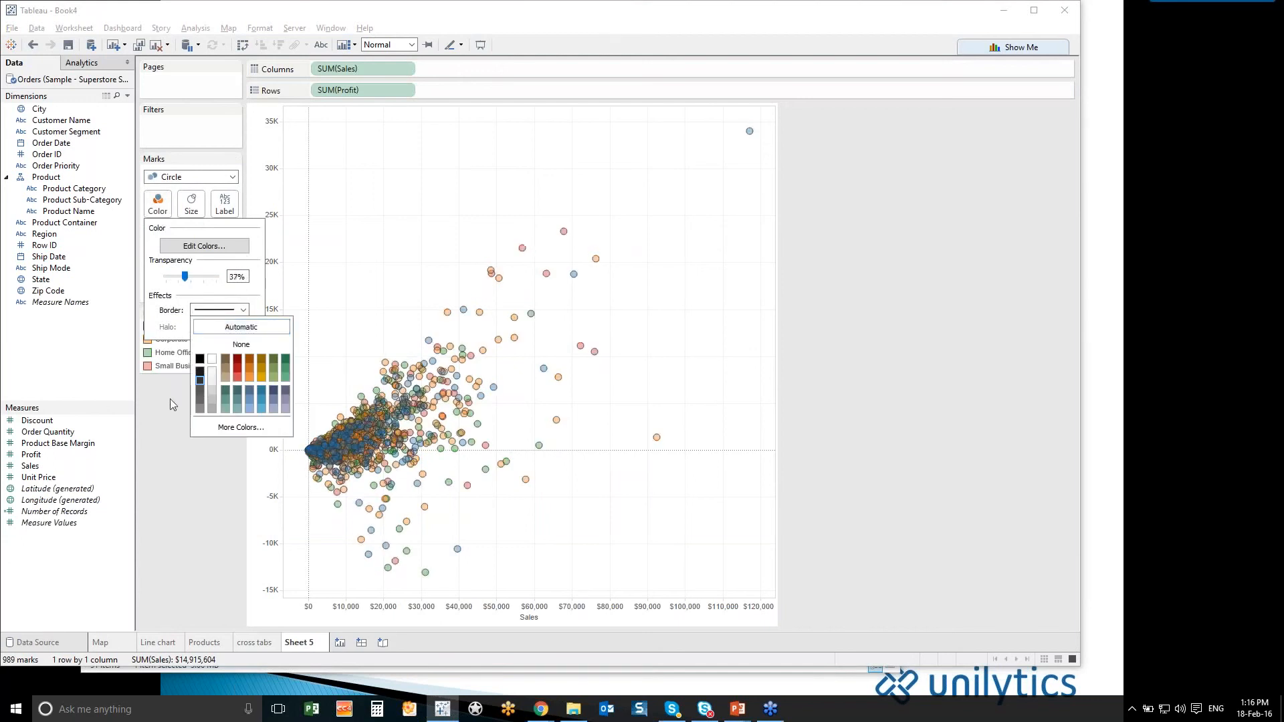
left_click(168, 399)
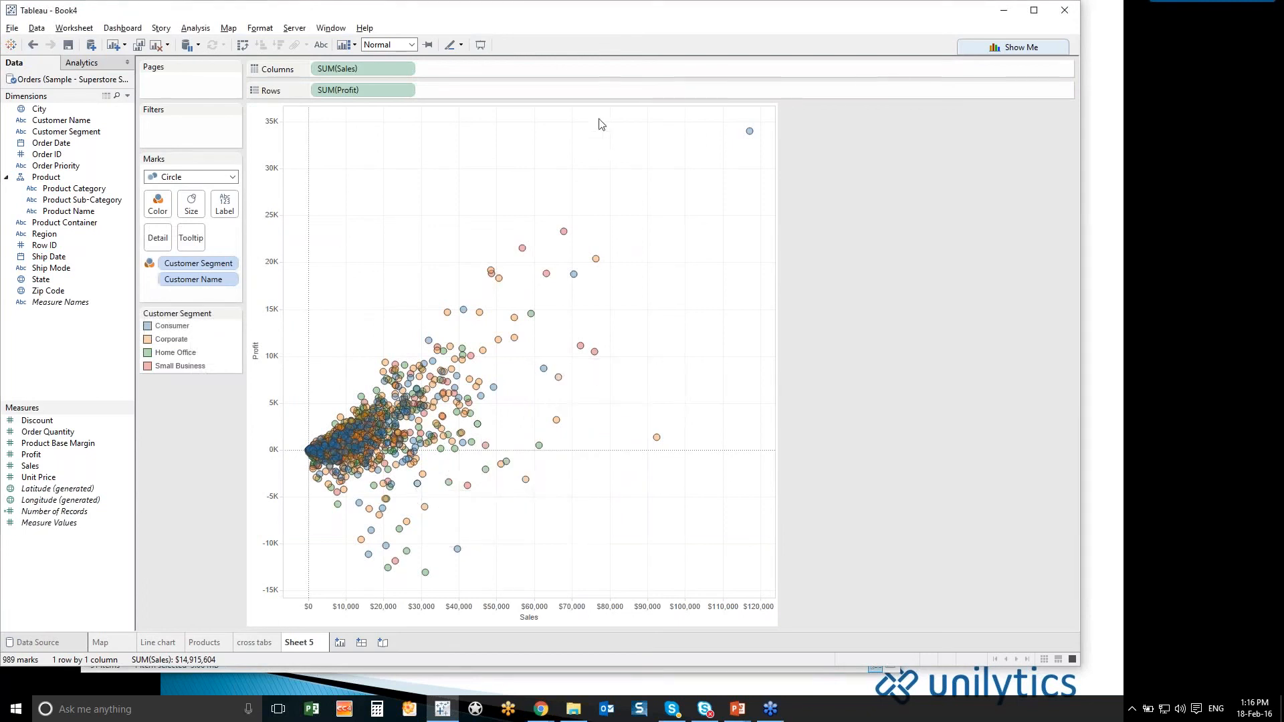
- Exclude the three outlier customers with the highest sales, beyond about $75,000, from the scatter plot
left_click_drag(598, 119, 752, 448)
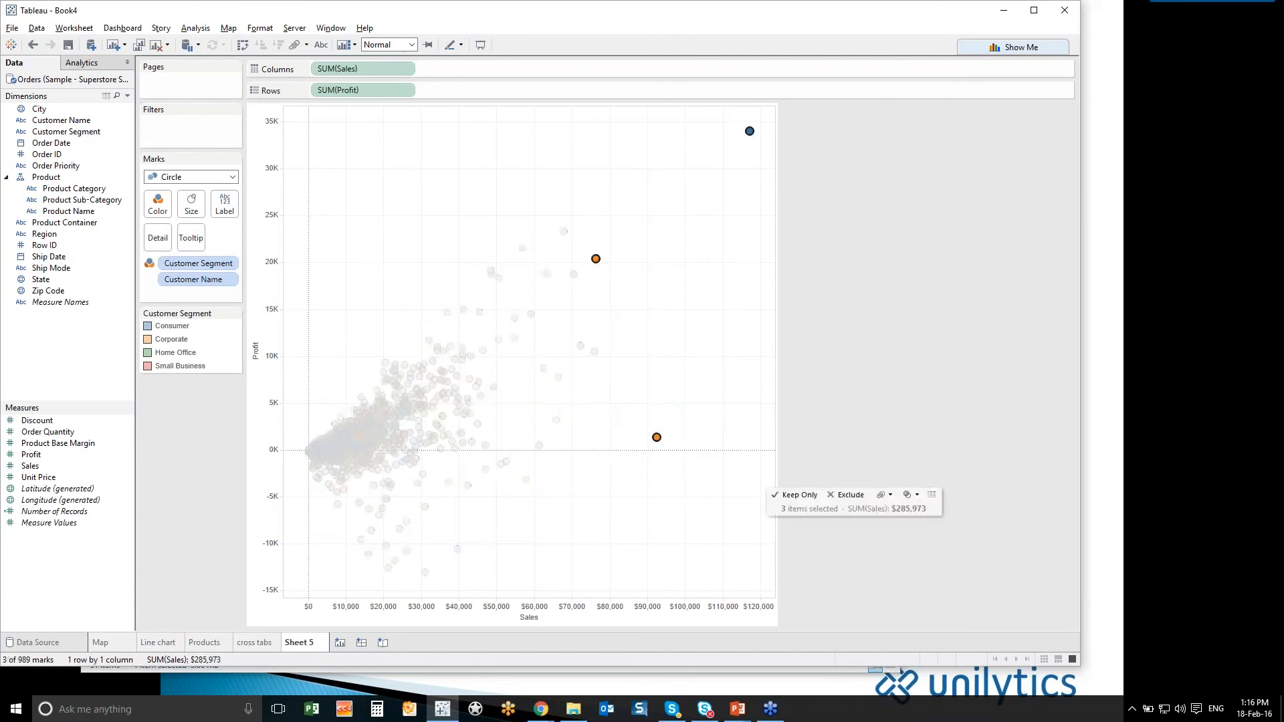
right_click(656, 437)
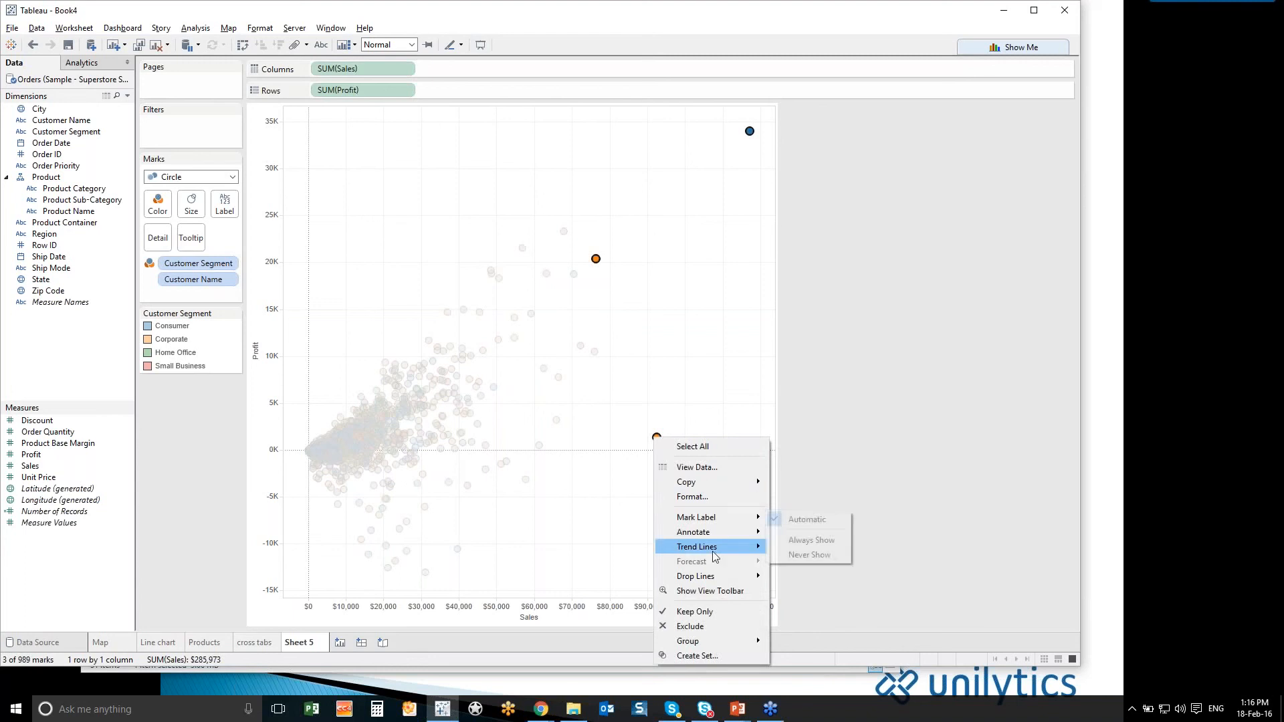
left_click(708, 627)
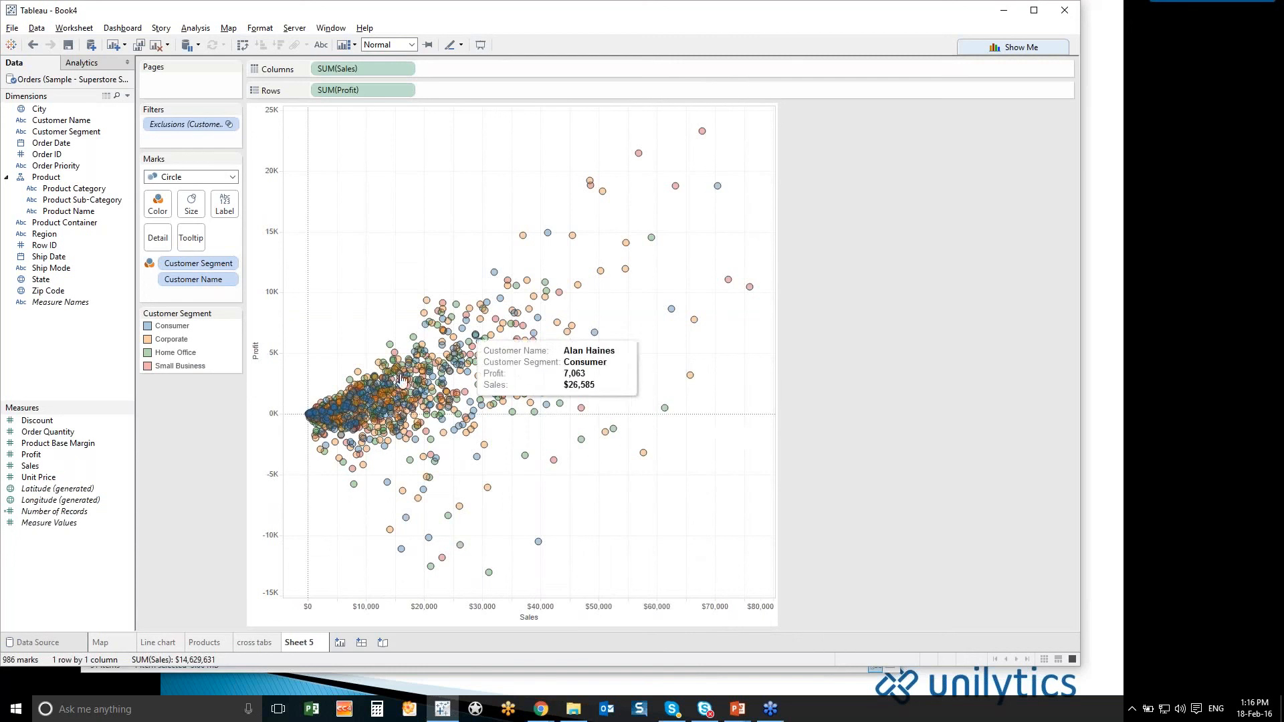
- Show trend lines per Customer Segment on the scatter plot and turn off their confidence bands
right_click(302, 441)
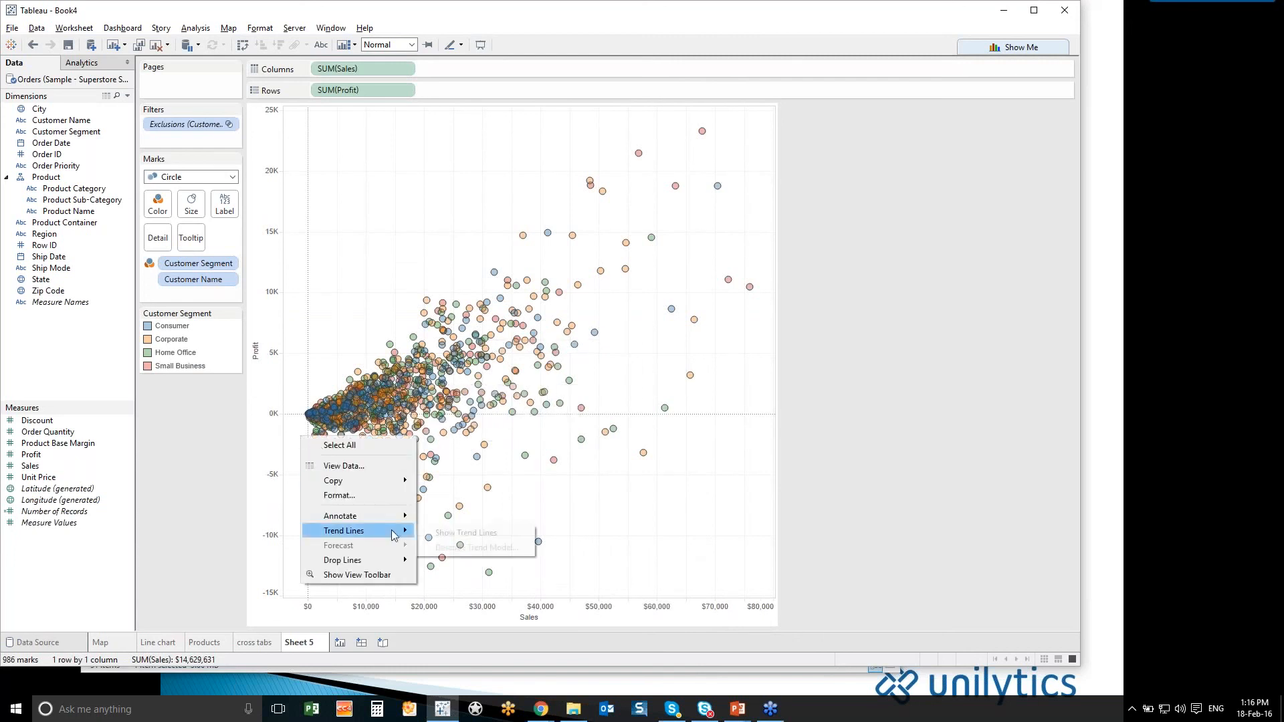
left_click(432, 531)
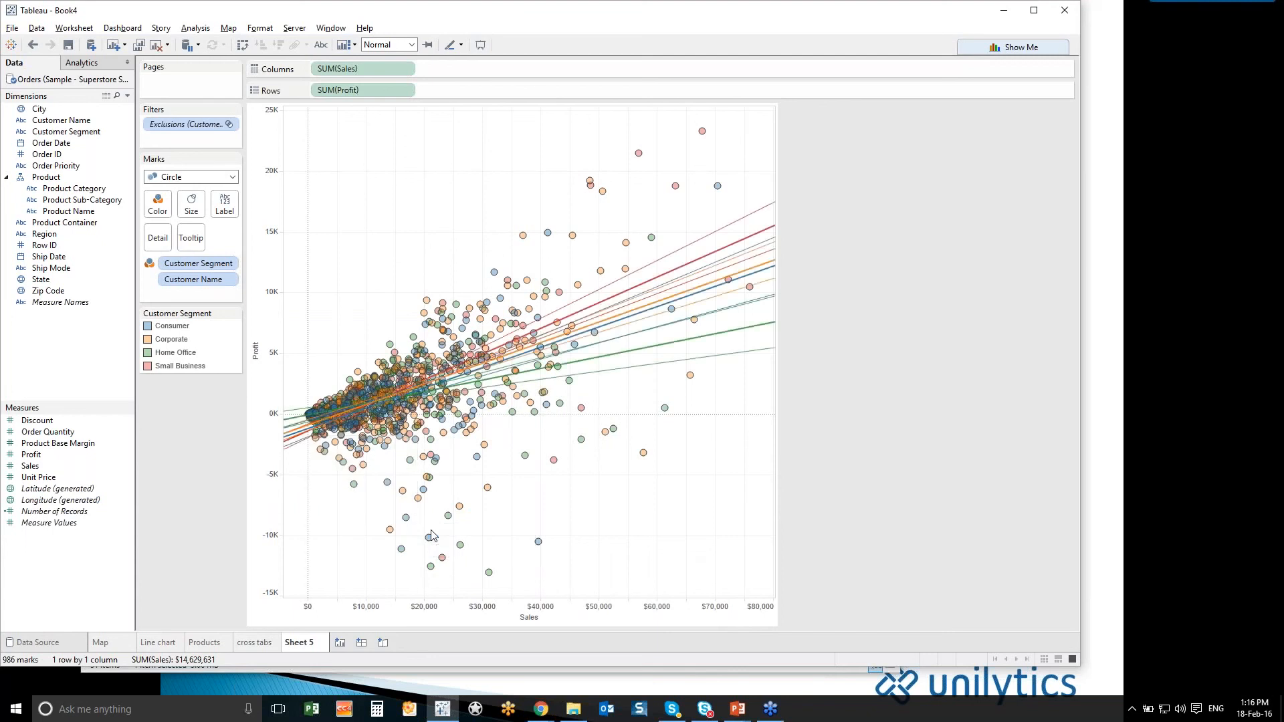
mouse_move(676, 296)
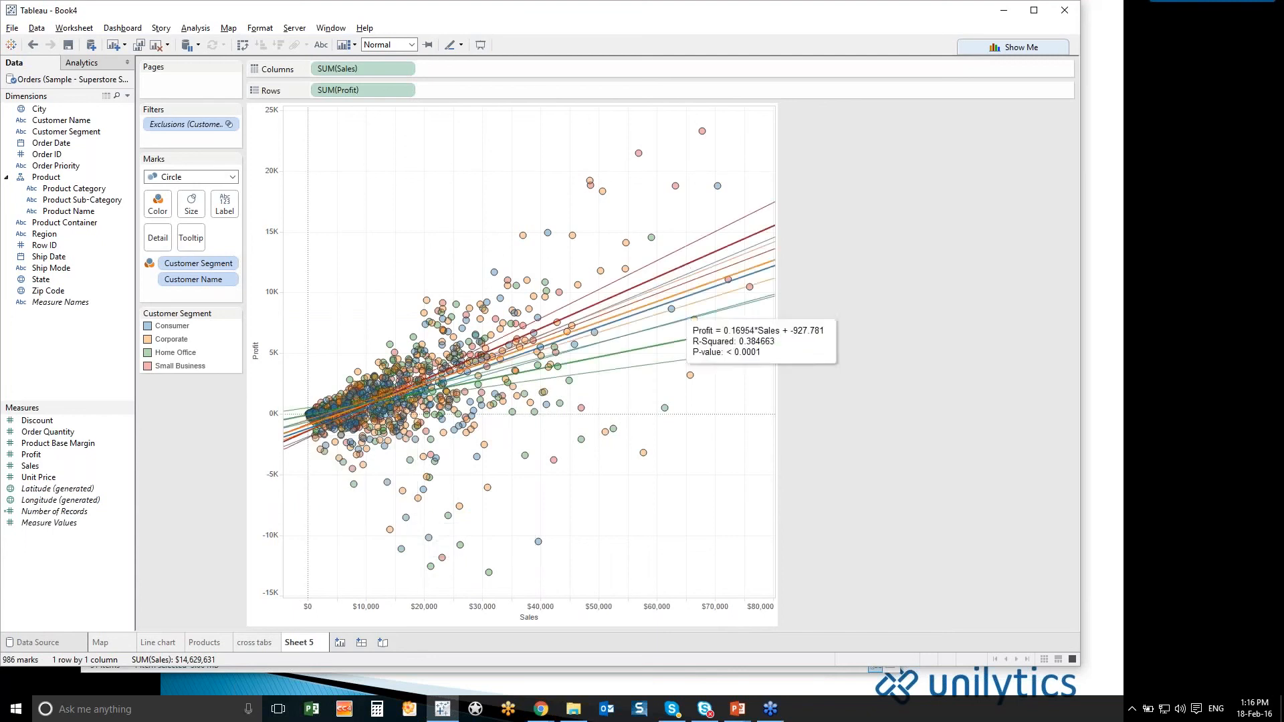
right_click(659, 353)
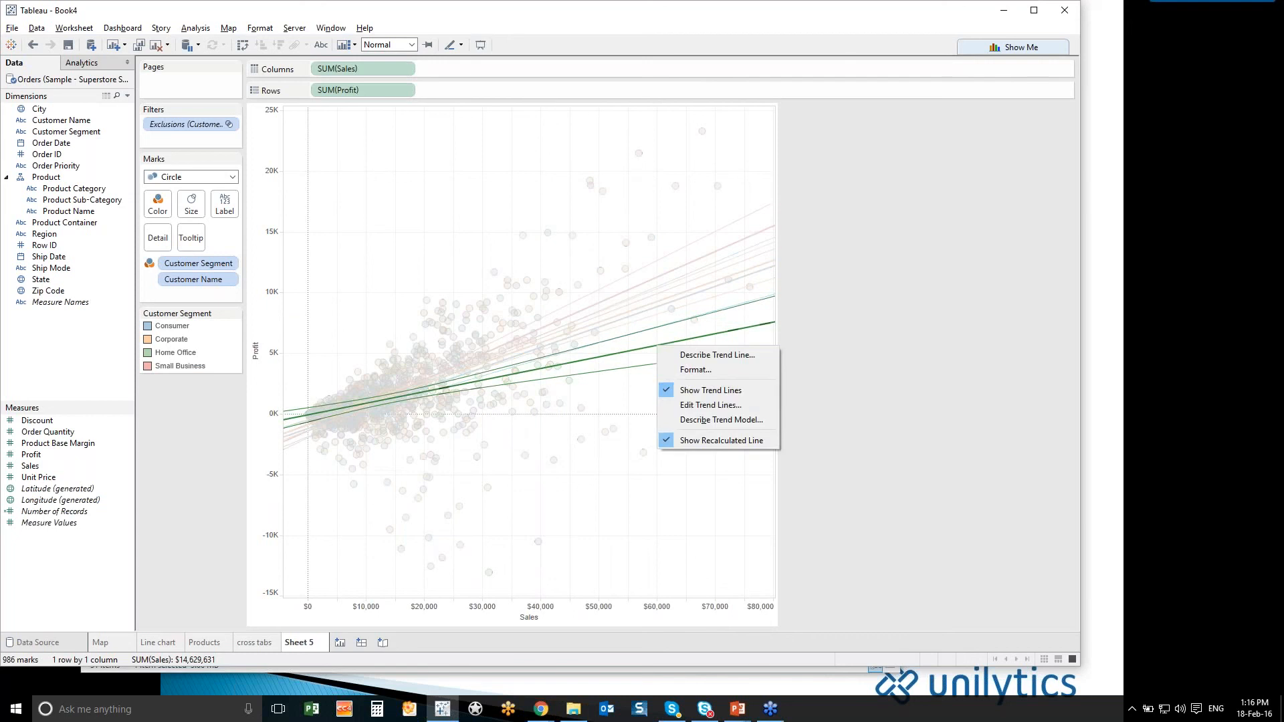
left_click(691, 407)
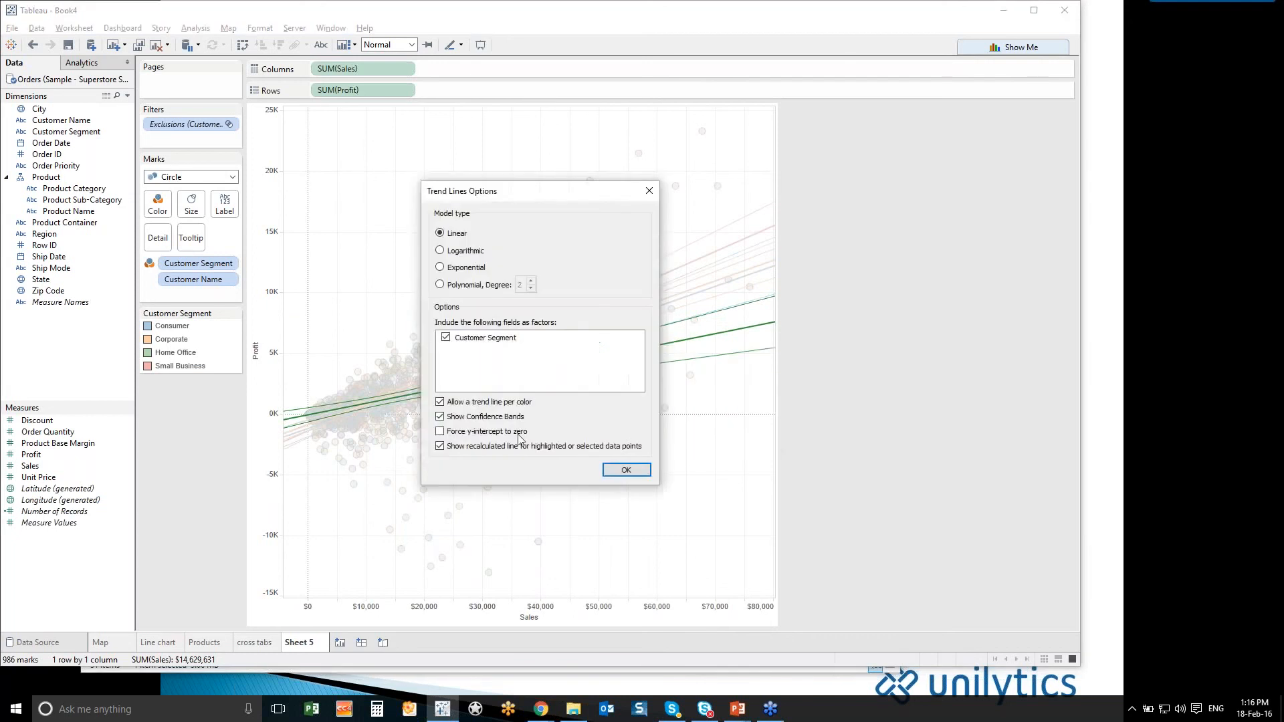
left_click(447, 420)
left_click(627, 470)
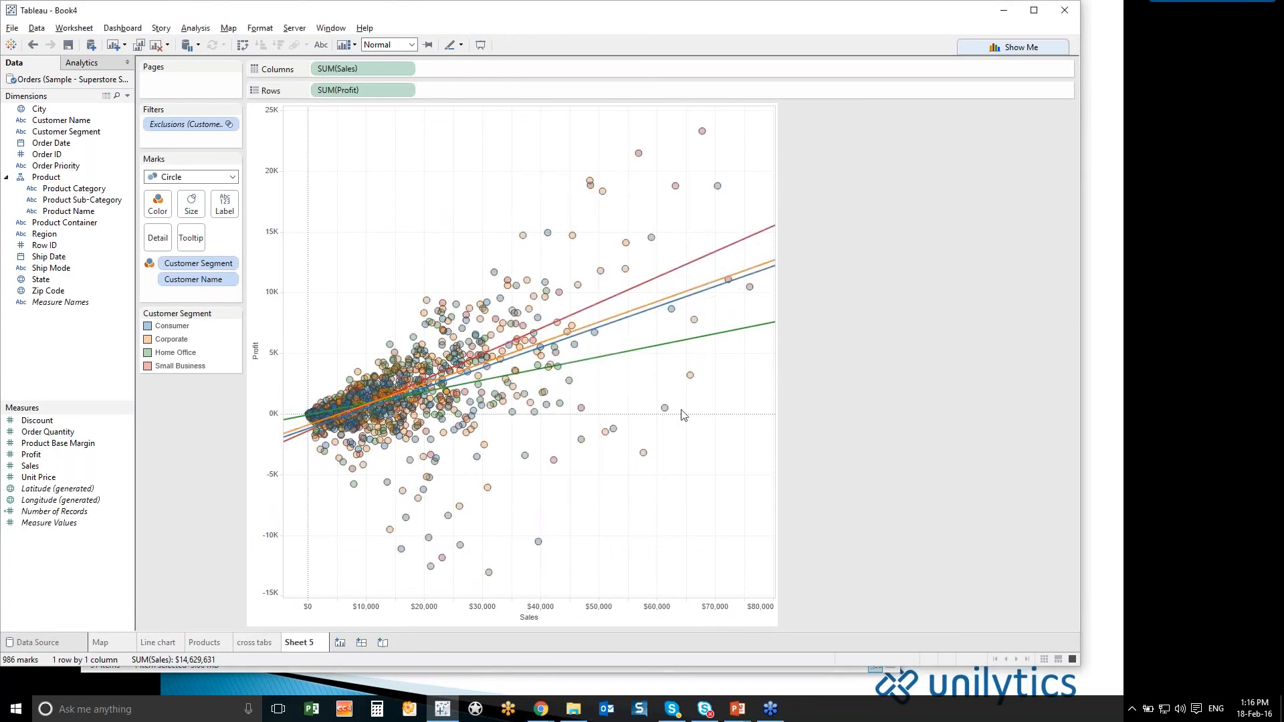
- Highlight the Home Office segment, inspect the Small Business trend line's equation, and clear the selection
left_click(189, 356)
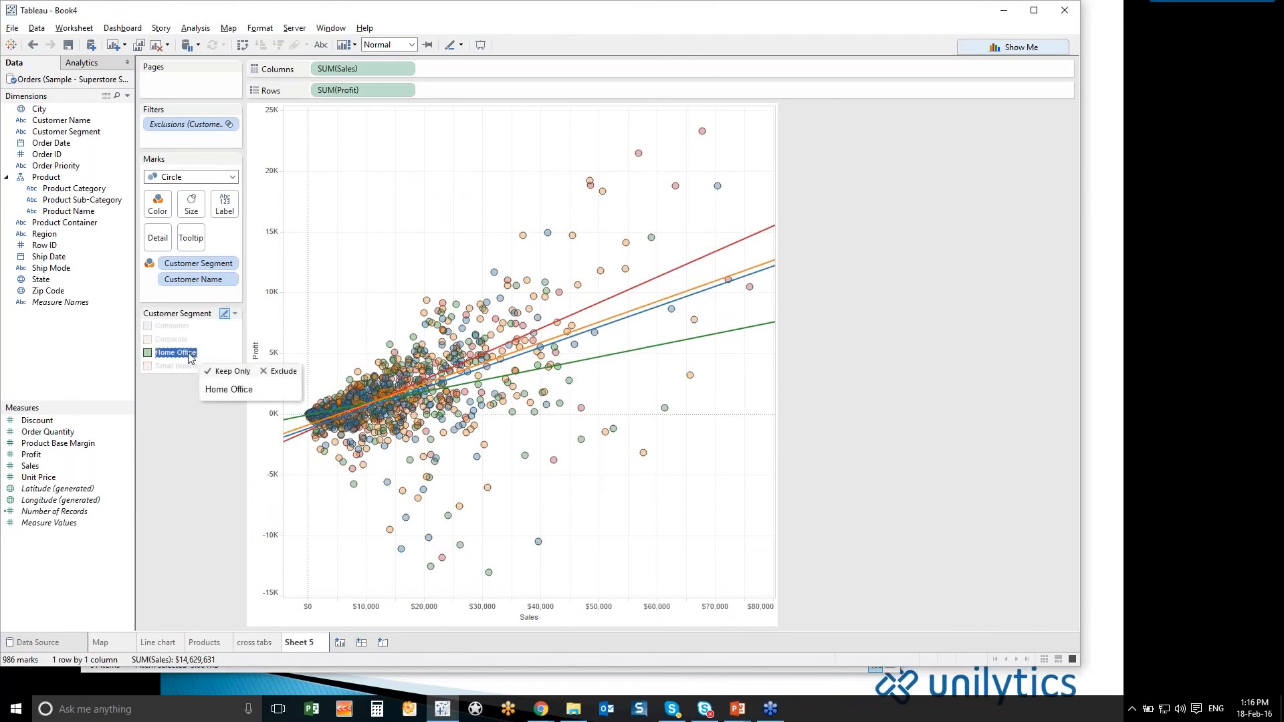
left_click(578, 317)
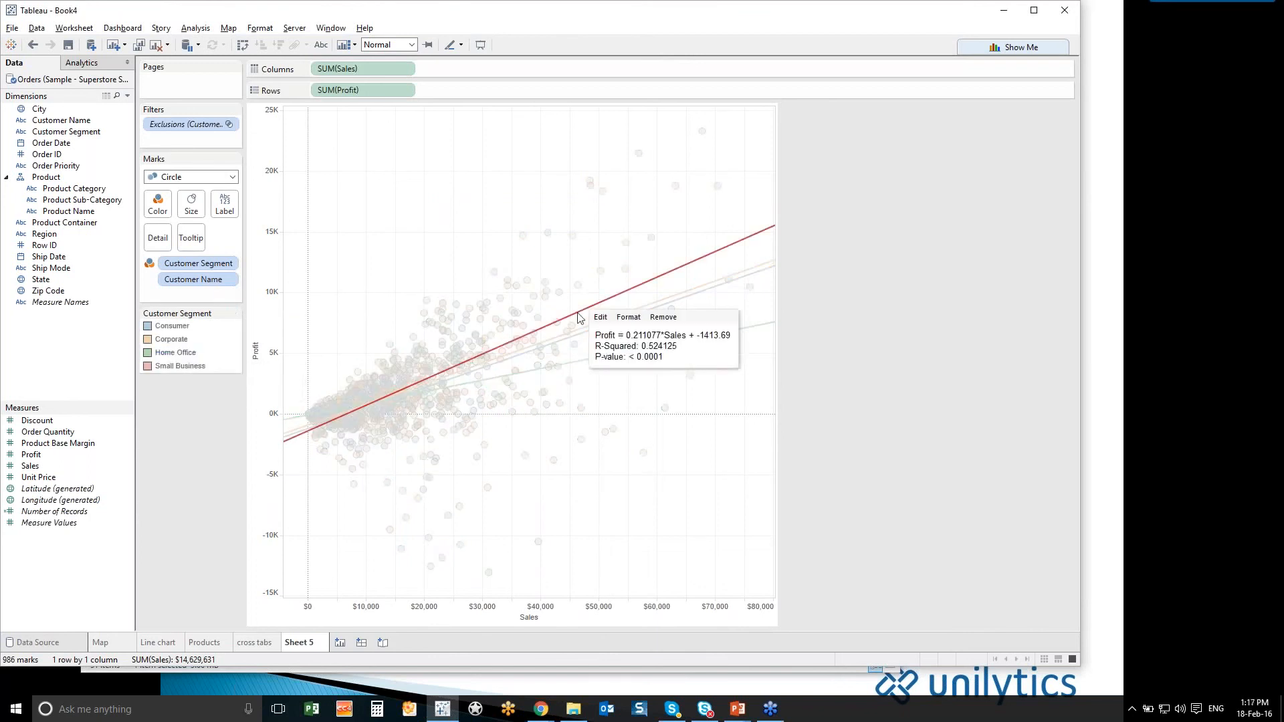
key("Escape")
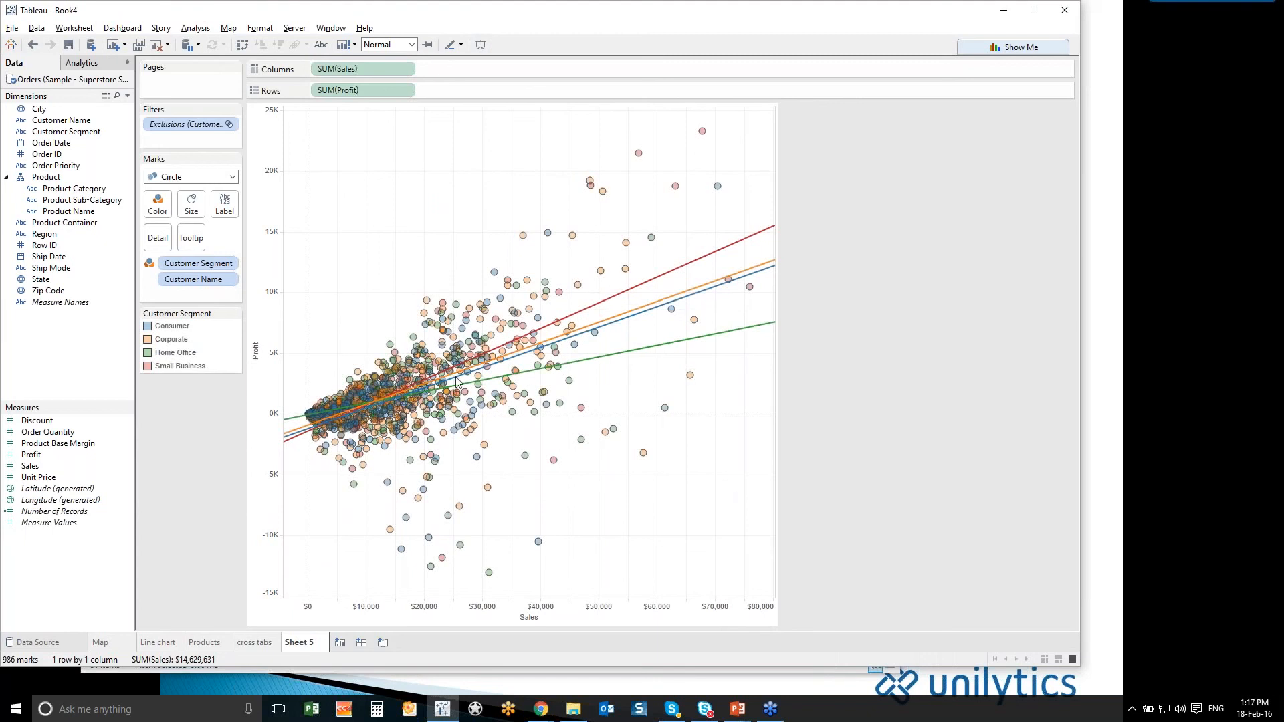
- Add a per-pane reference line for the average of SUM(Profit) to the Profit axis
right_click(259, 386)
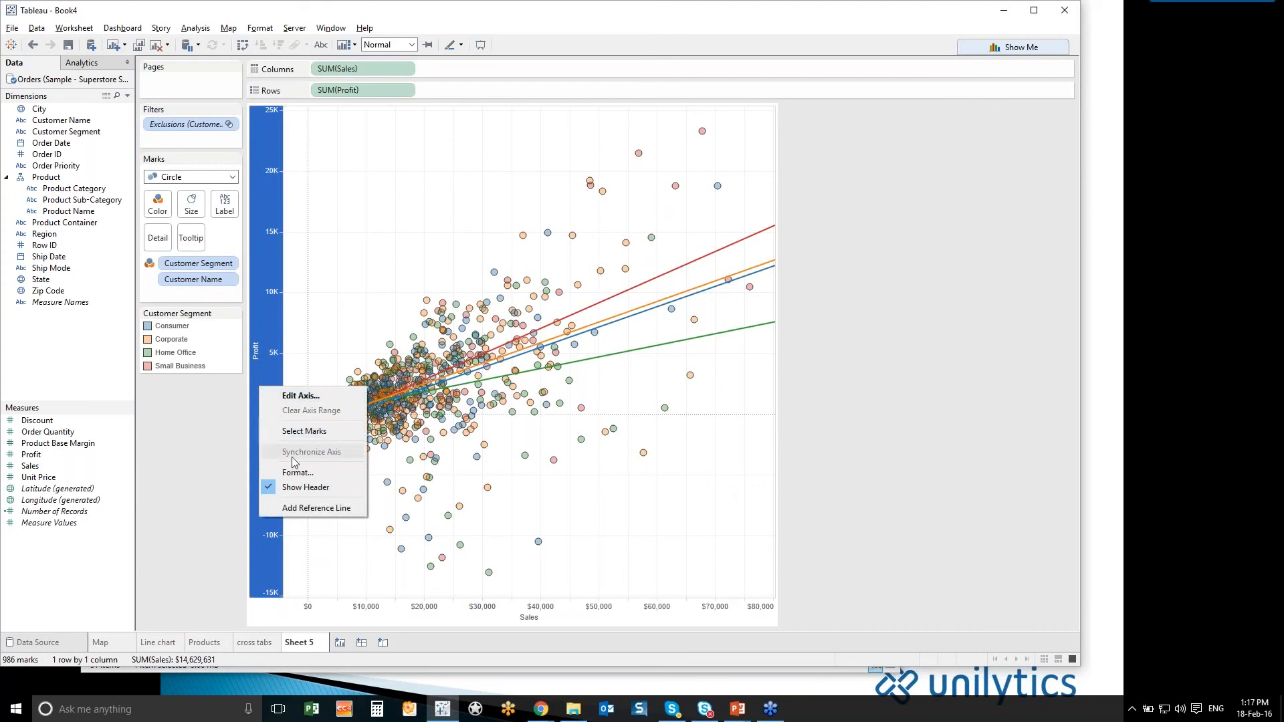
left_click(309, 508)
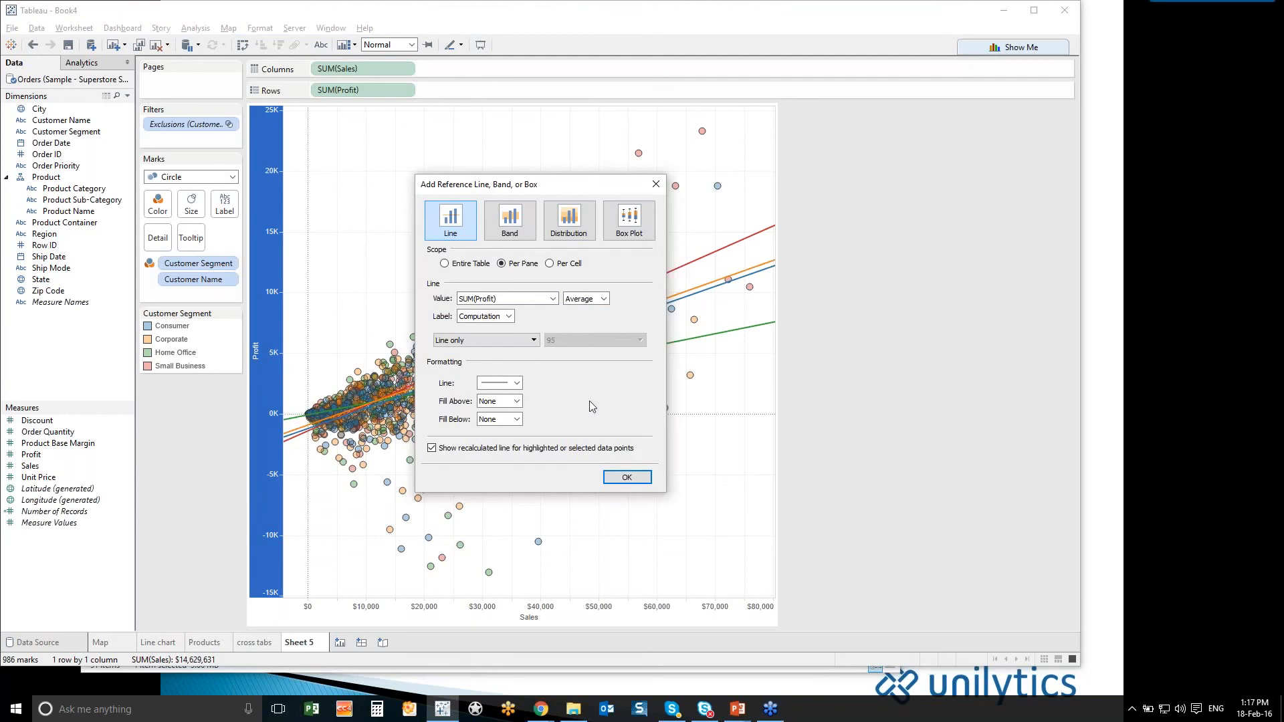
left_click(603, 300)
left_click(581, 365)
left_click(627, 476)
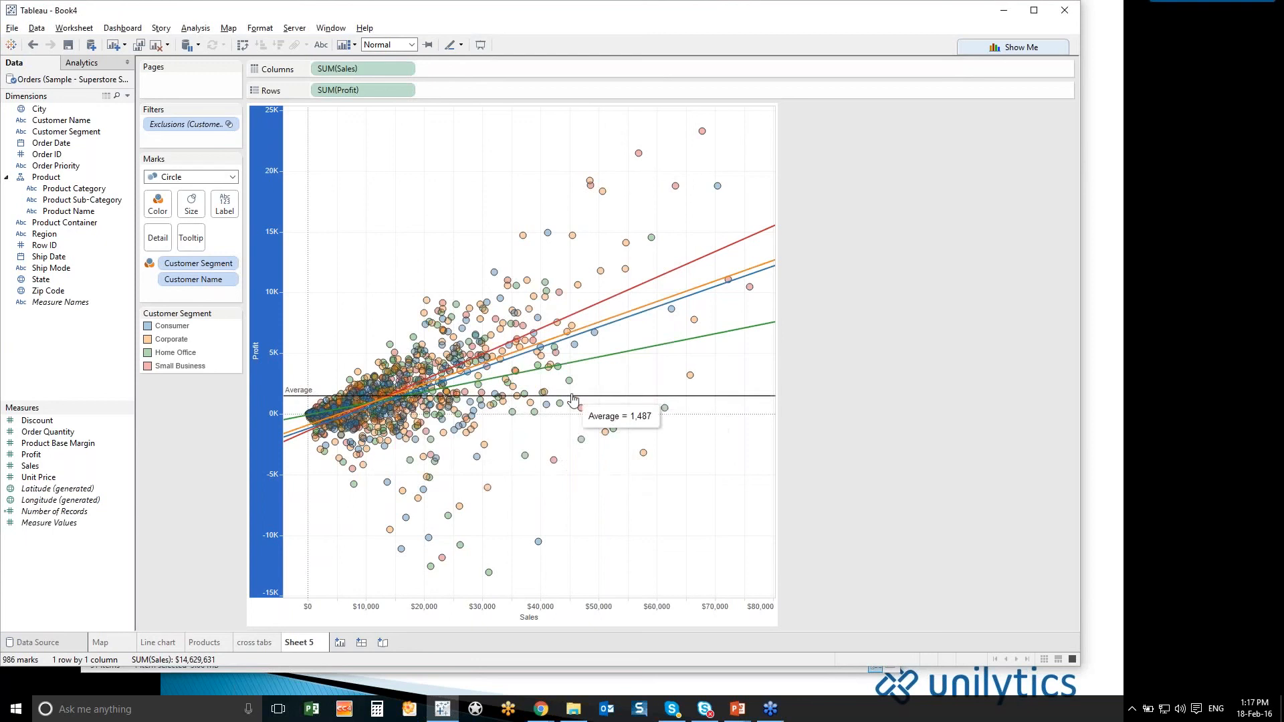
- Add an average reference line to the Sales axis
right_click(532, 618)
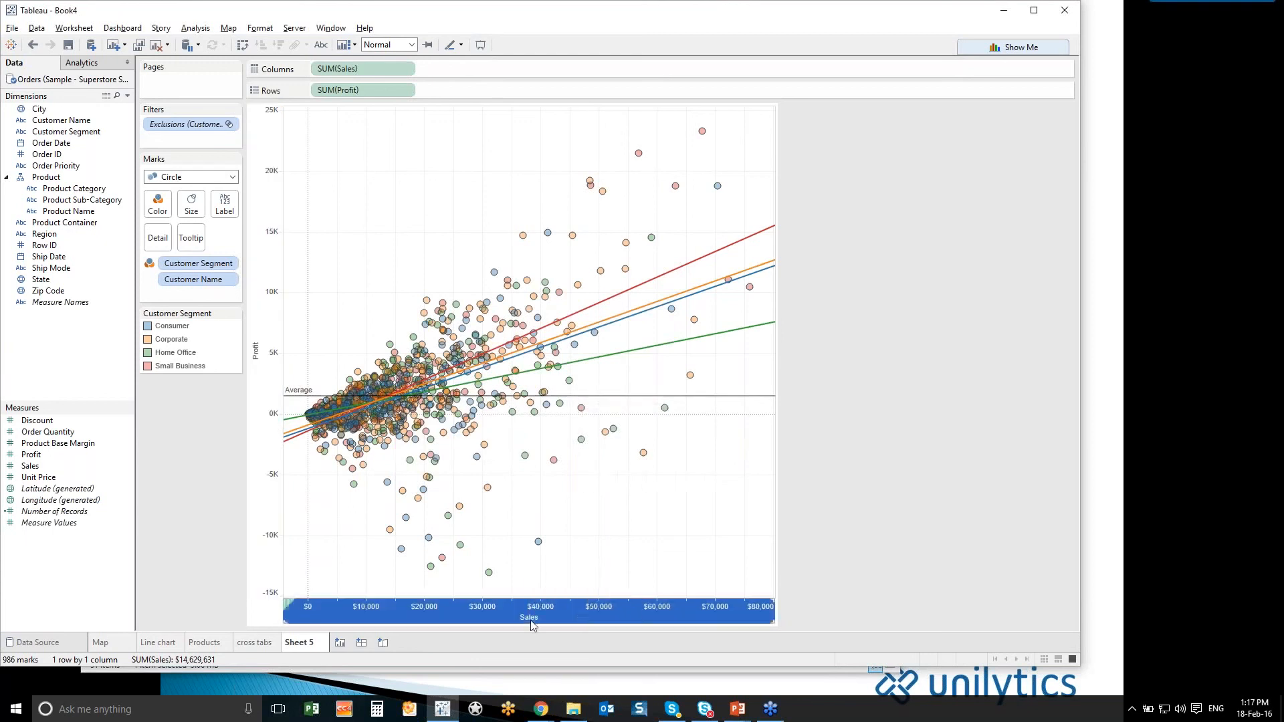
left_click(554, 611)
left_click(616, 476)
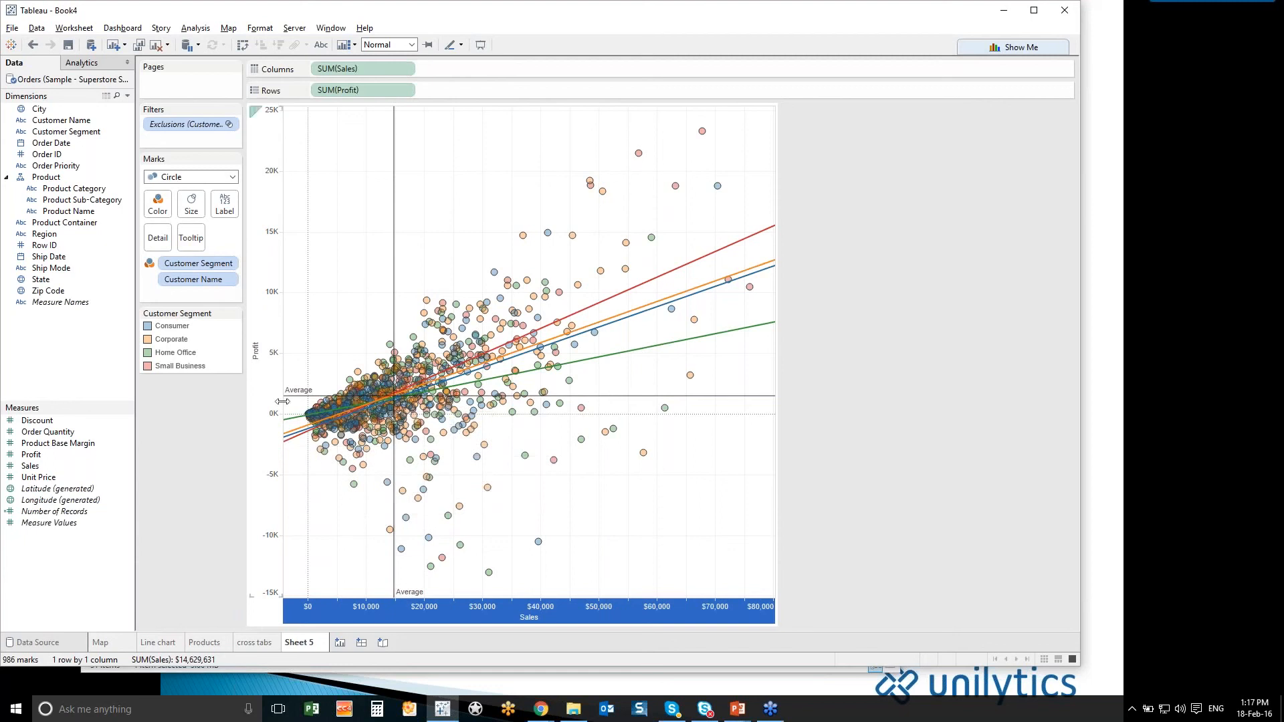
- Select the customers below both average lines, view their summary and underlying data, and clear the selection
left_click_drag(287, 404, 389, 538)
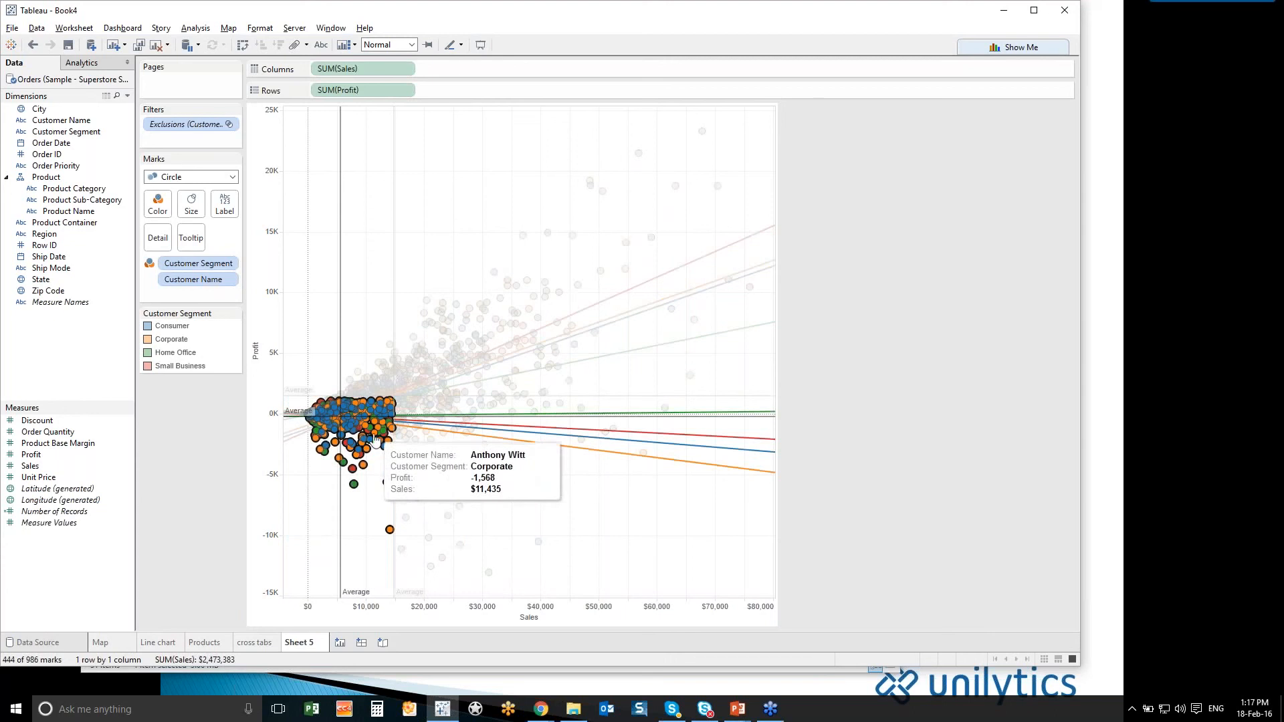
right_click(374, 438)
left_click(413, 465)
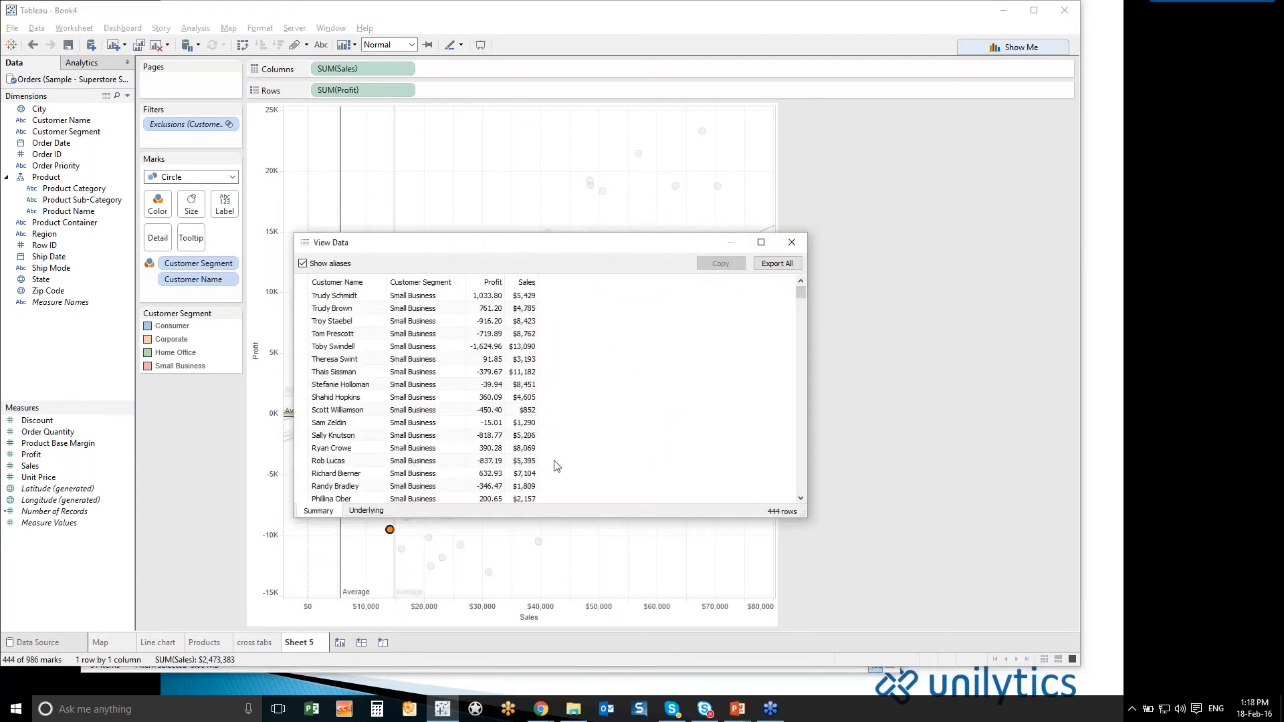
left_click(363, 512)
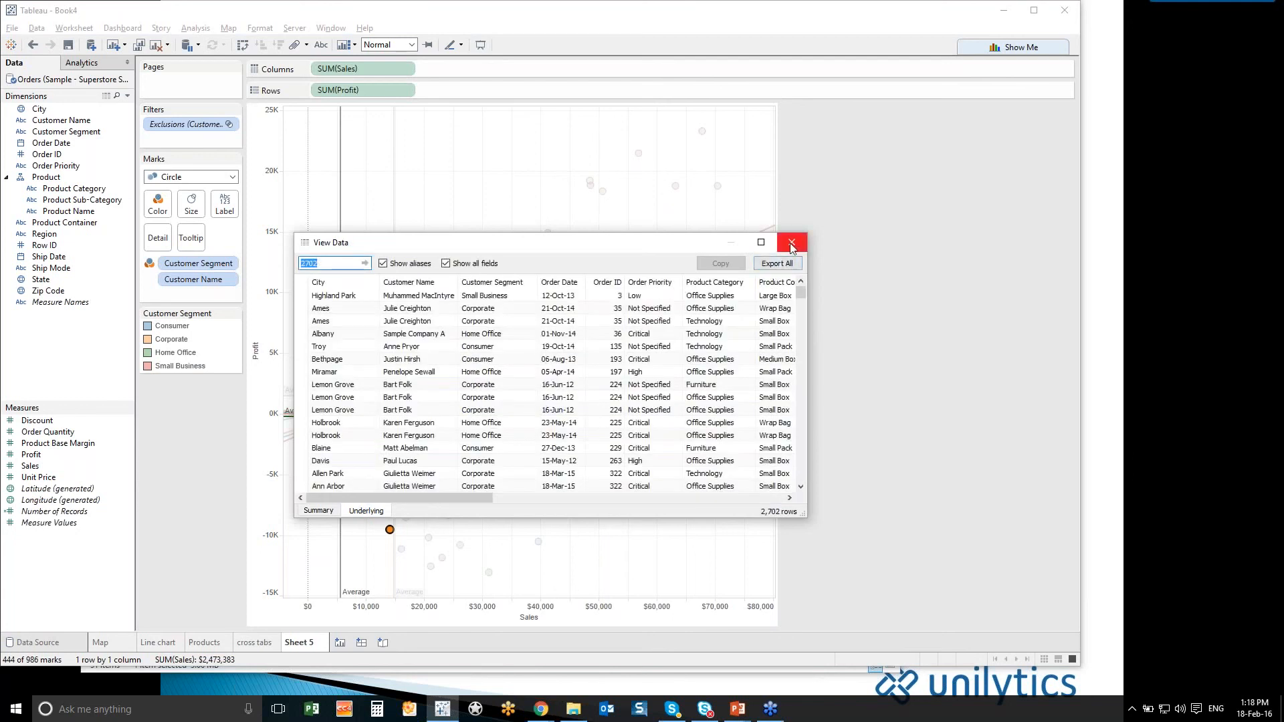
left_click(791, 242)
left_click(740, 313)
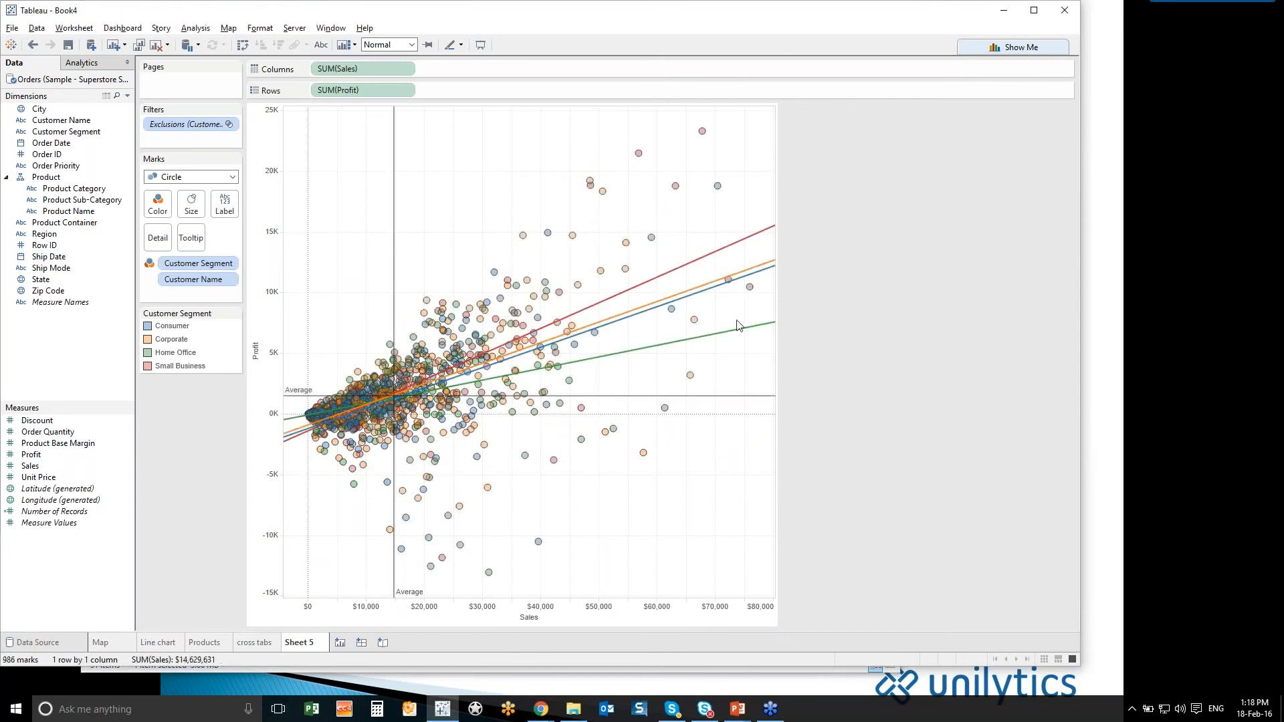
- Size the scatter marks by Discount and inspect customers with large discounts
mouse_move(644, 352)
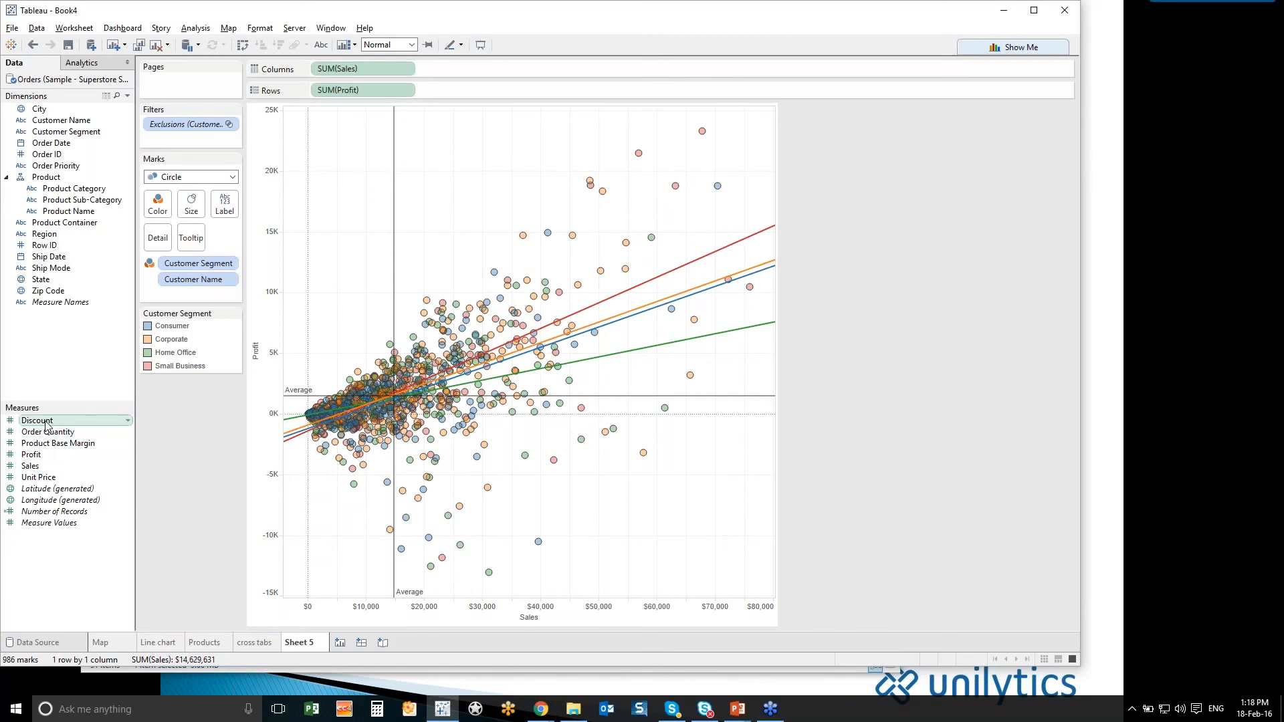
left_click_drag(46, 424, 190, 211)
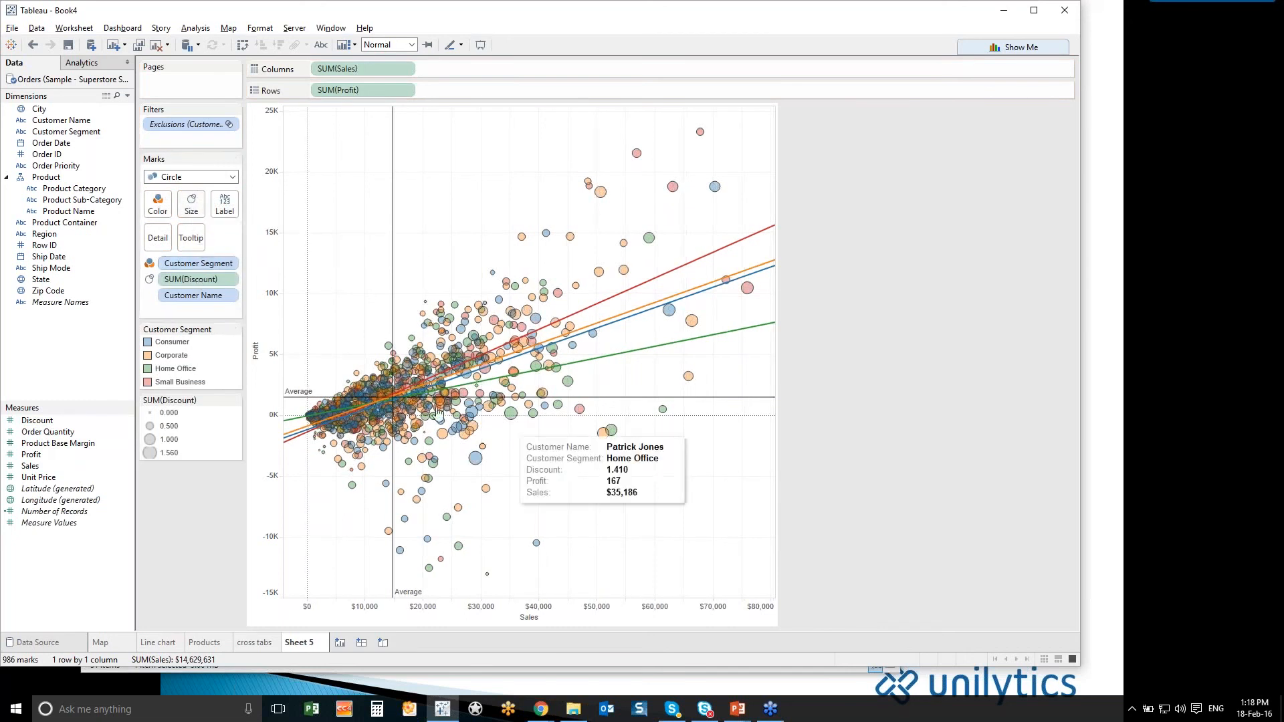
mouse_move(476, 466)
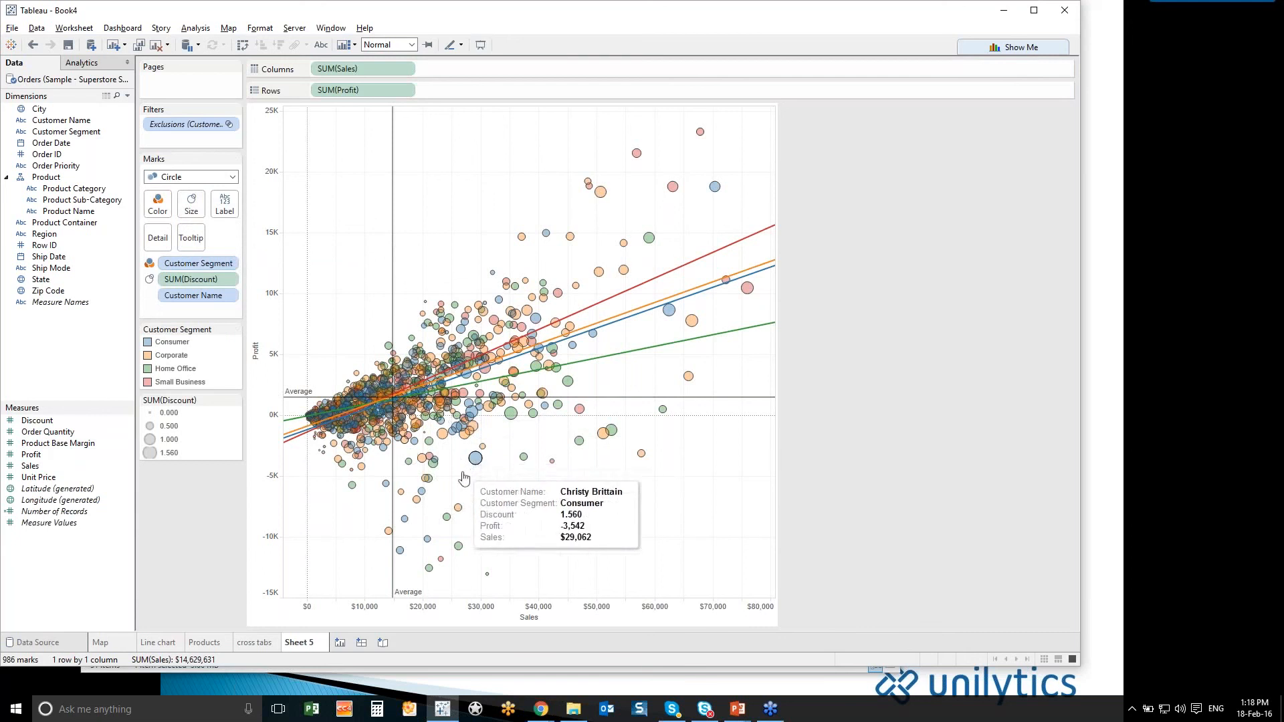
mouse_move(647, 306)
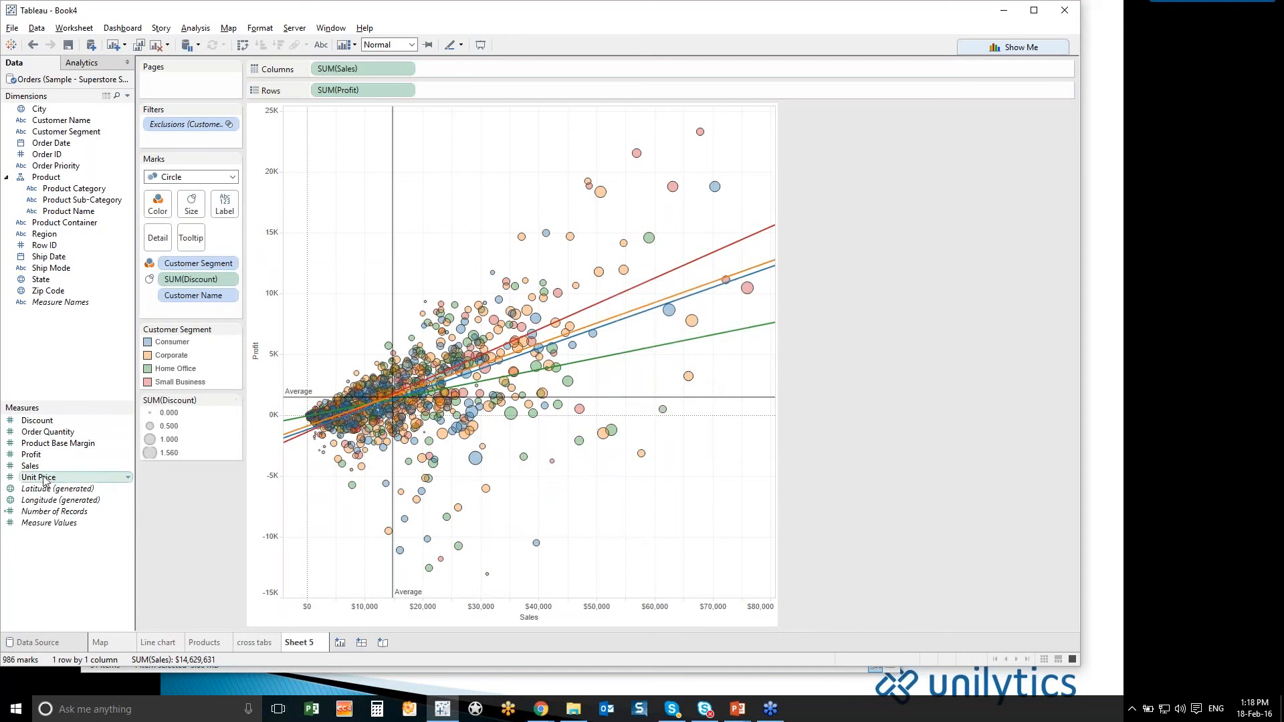
- Size the scatter marks by Unit Price and split the plot into columns by Product Category
left_click_drag(44, 479, 193, 209)
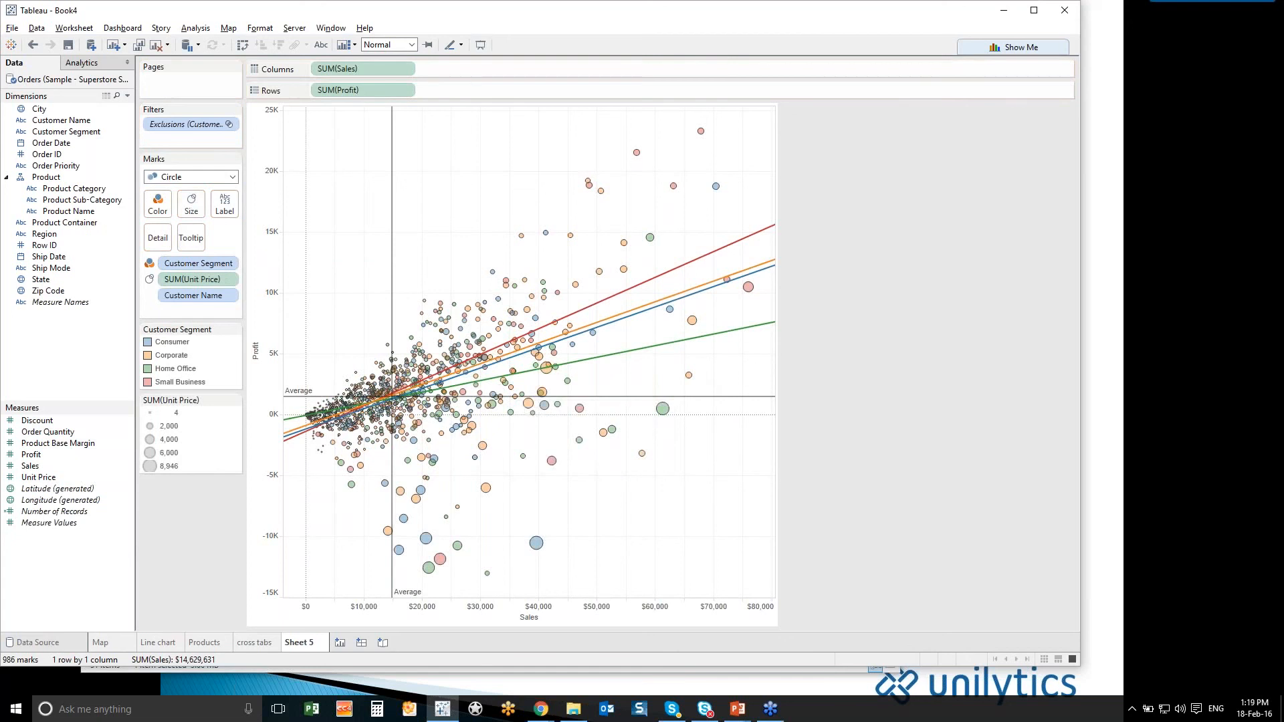
mouse_move(450, 595)
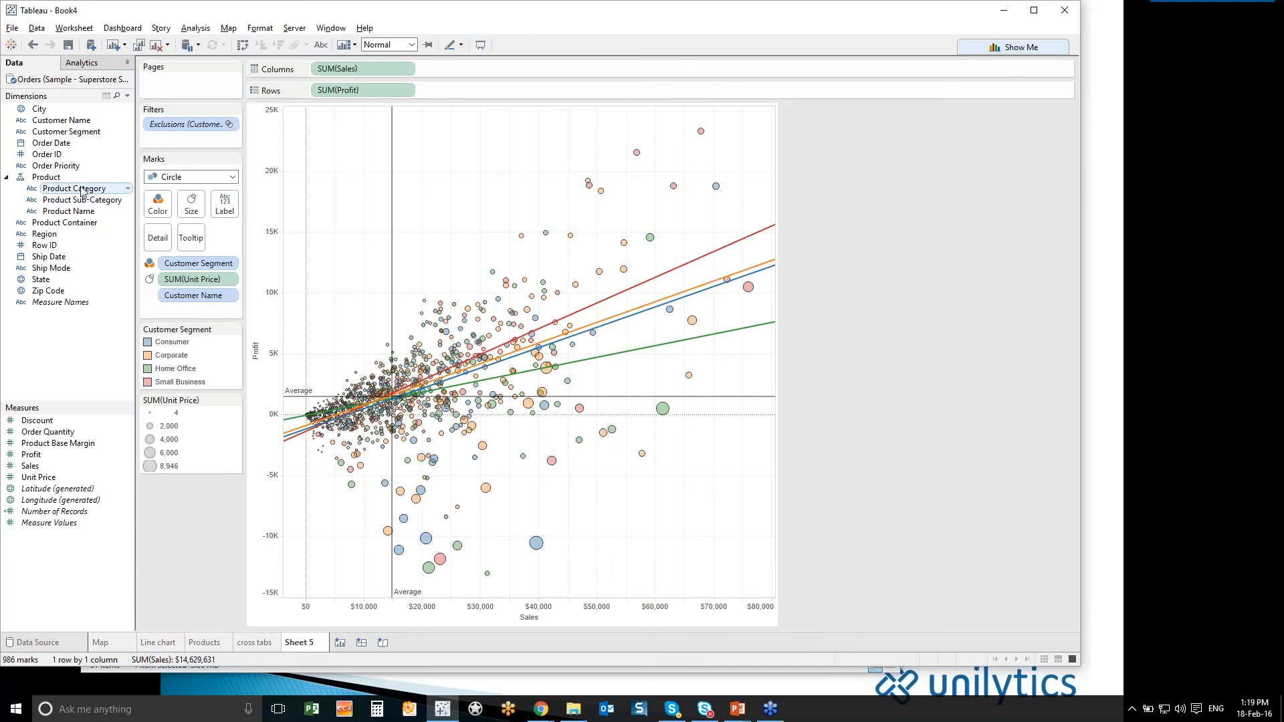
left_click_drag(81, 192, 472, 66)
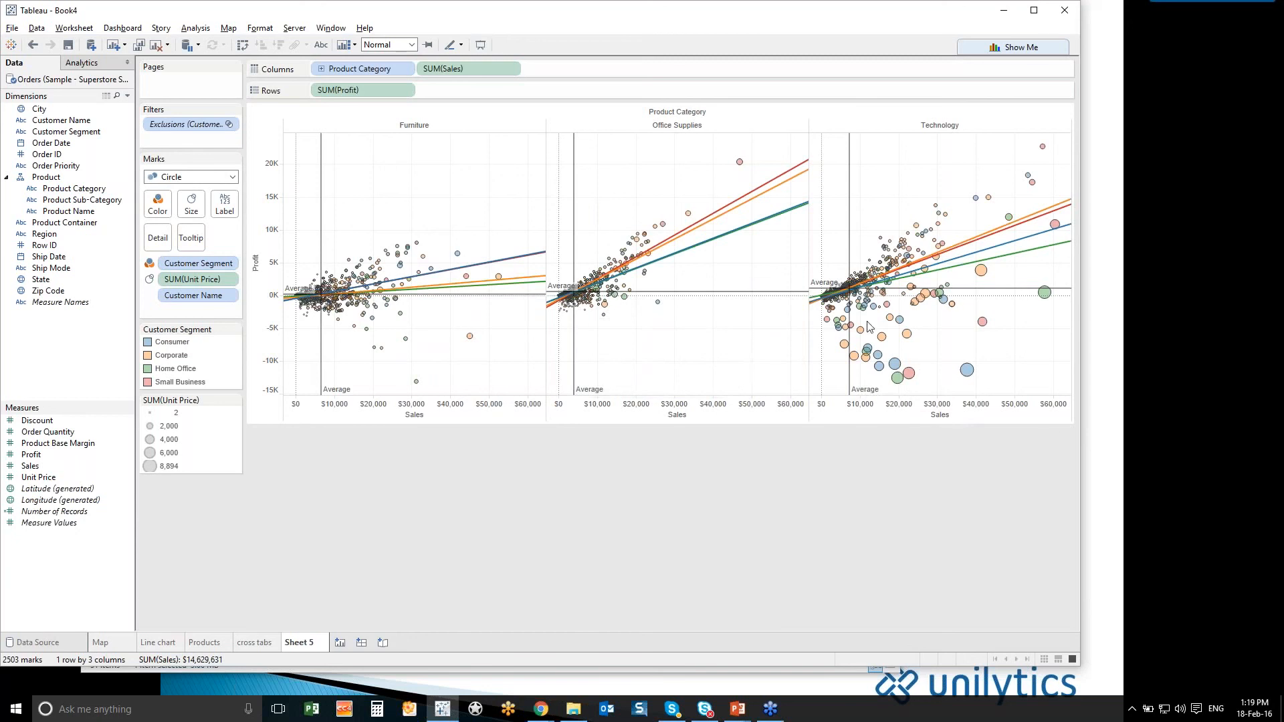
mouse_move(967, 370)
- Rename the scatter plot worksheet as Prod2
double_click(295, 643)
type("Prod2")
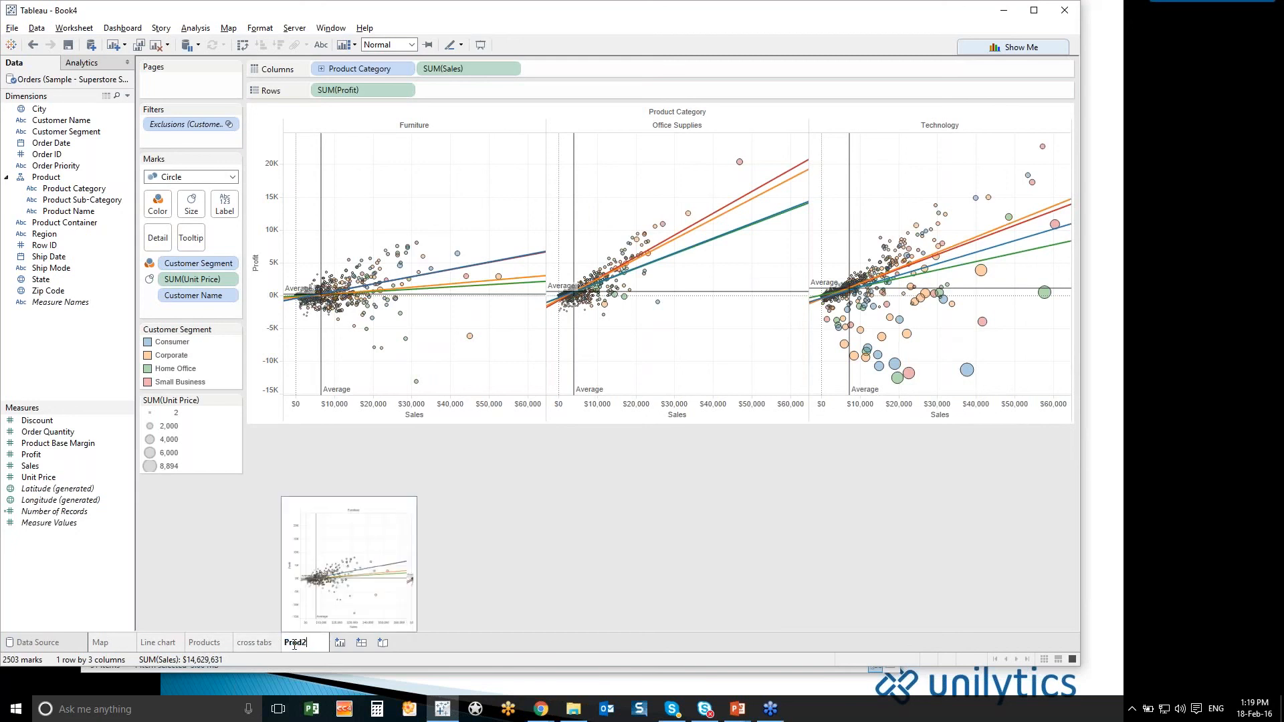
left_click(464, 598)
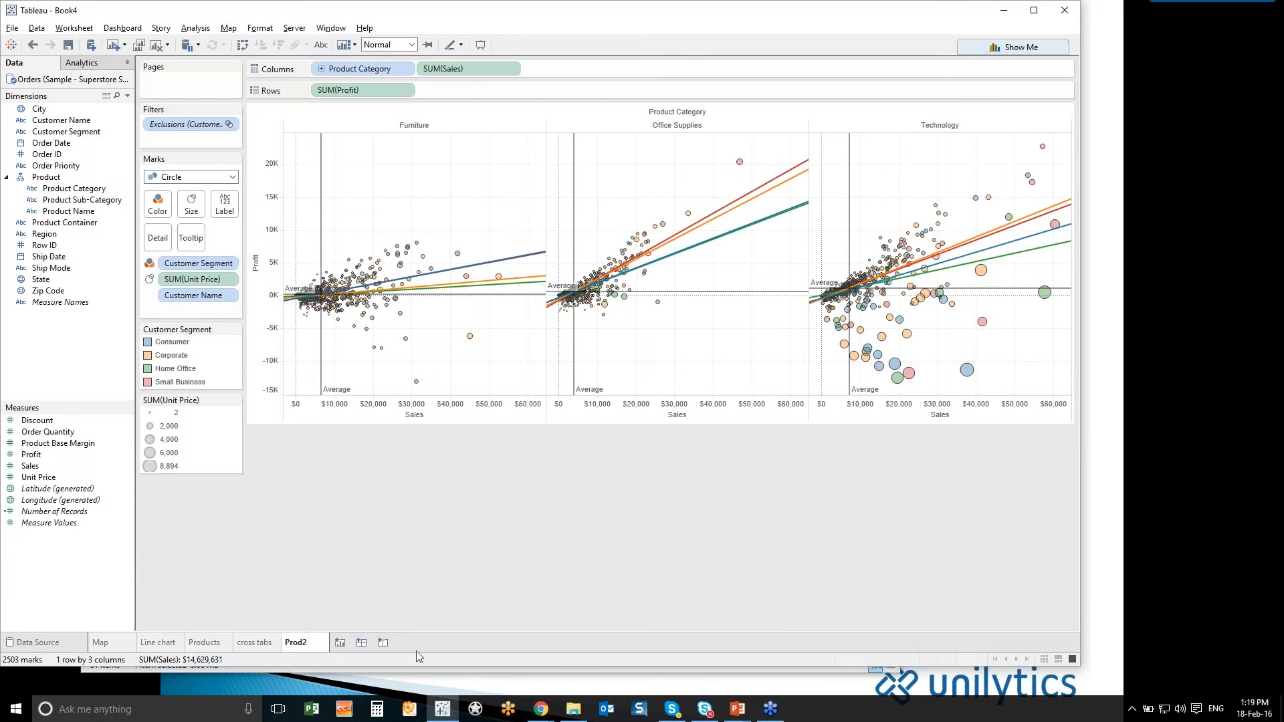
- Create a new worksheet with a bar chart of Sales by Customer Name
left_click(342, 642)
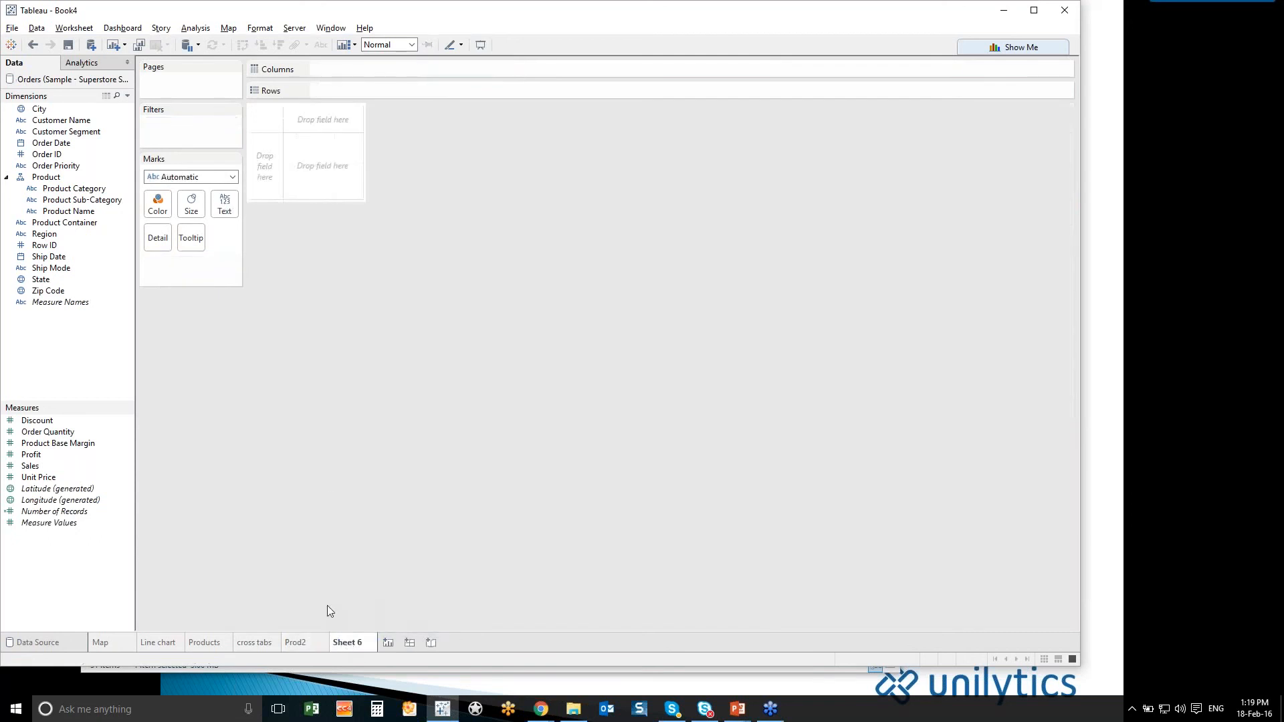
double_click(31, 466)
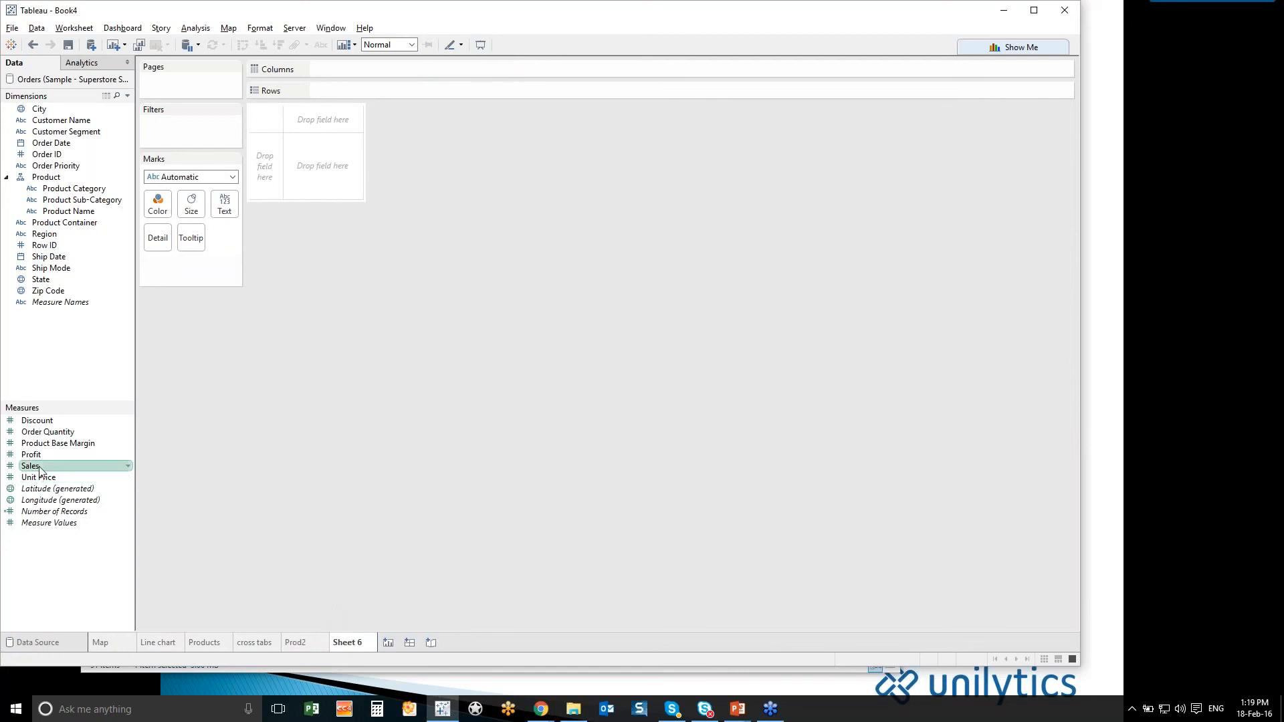
left_click(76, 122)
double_click(76, 122)
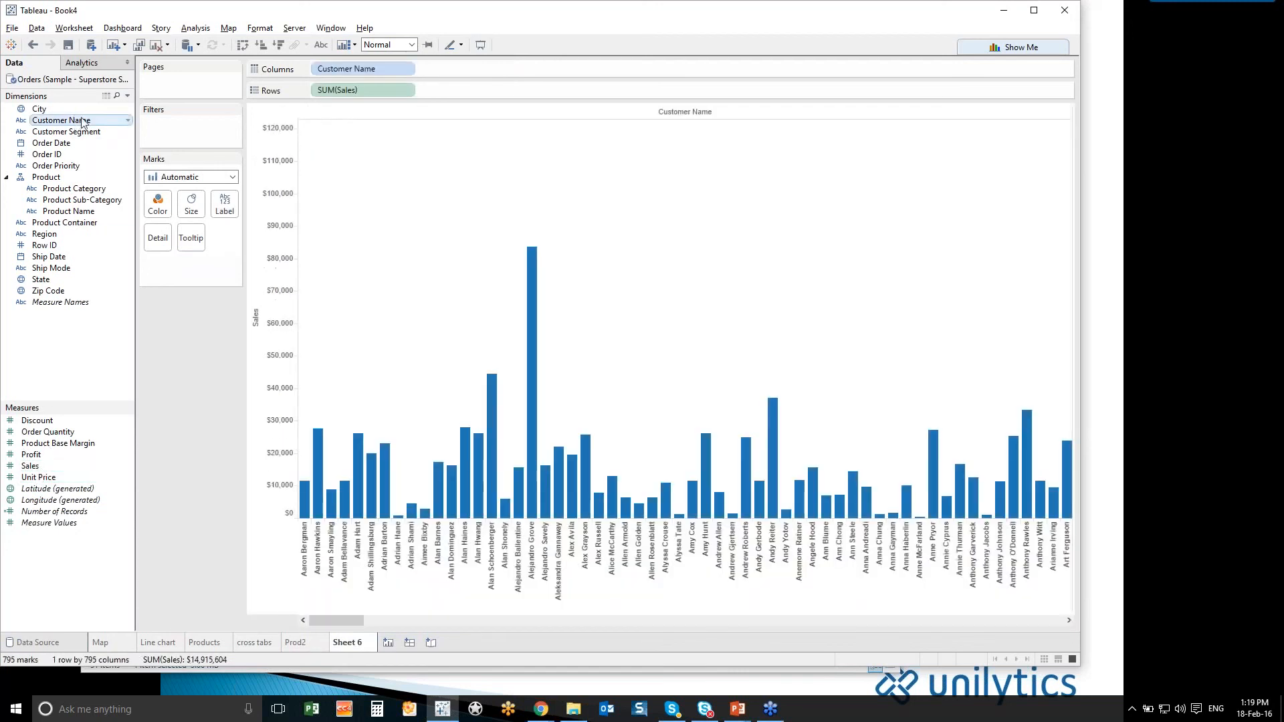
- Sort the customer bars in descending order of Sales and color them by Profit
left_click(256, 304)
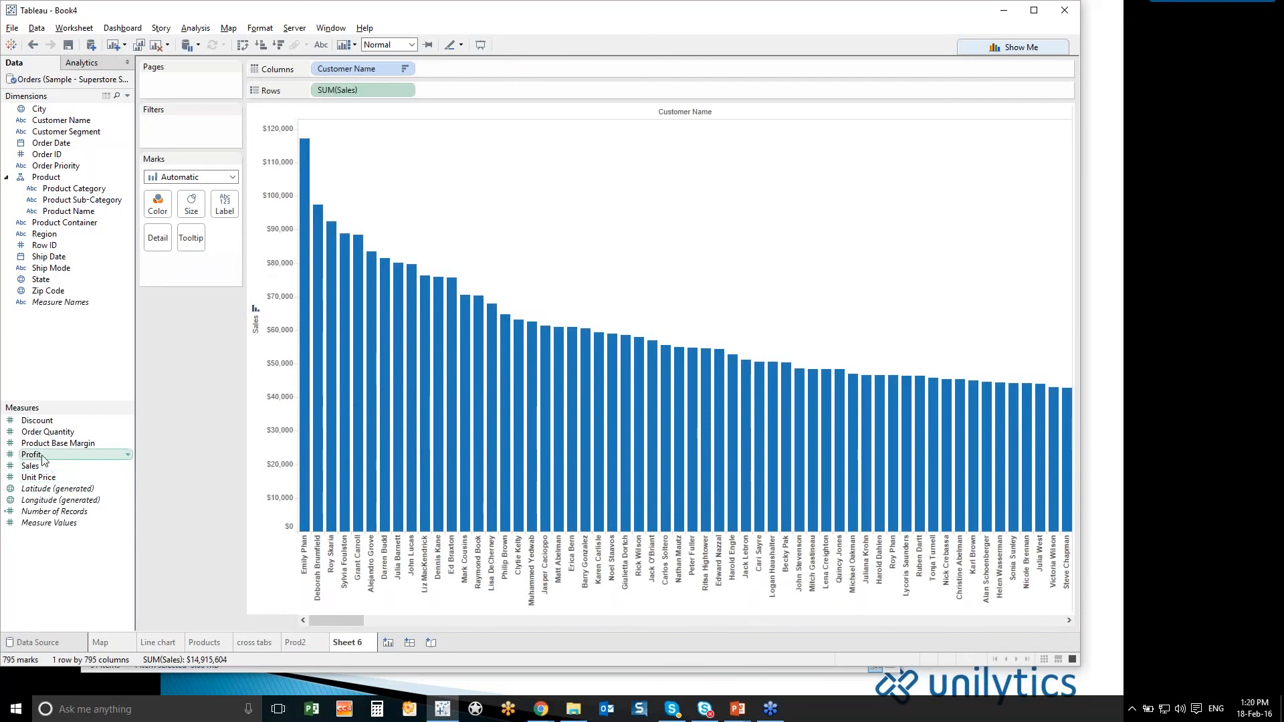
left_click_drag(43, 457, 396, 408)
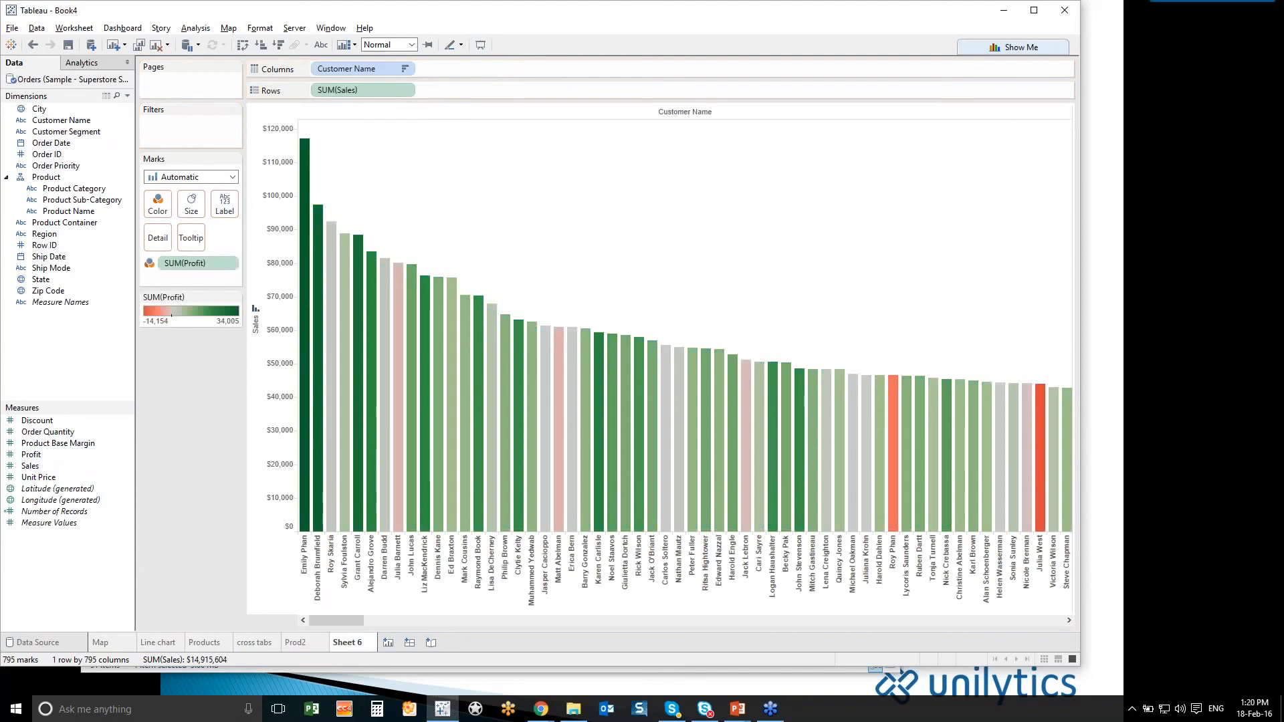
- Create a calculated field from the Sales measure and name it GM
mouse_move(396, 424)
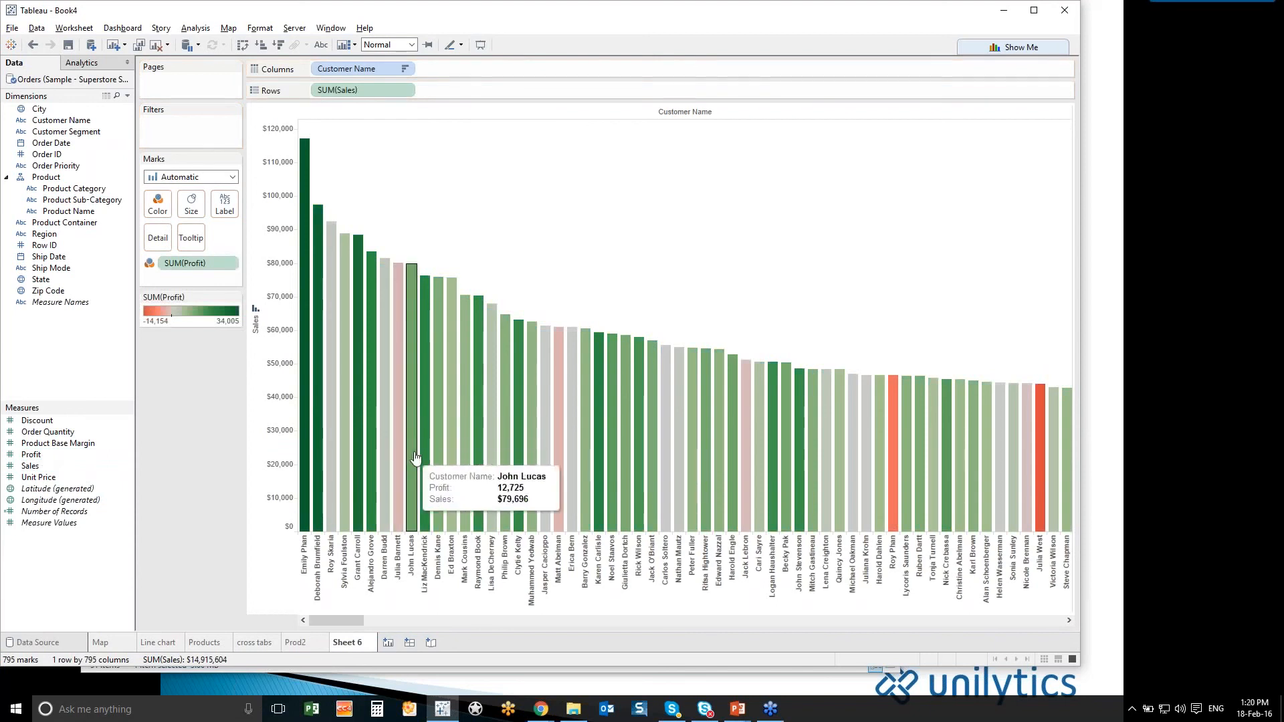
mouse_move(422, 447)
mouse_move(420, 407)
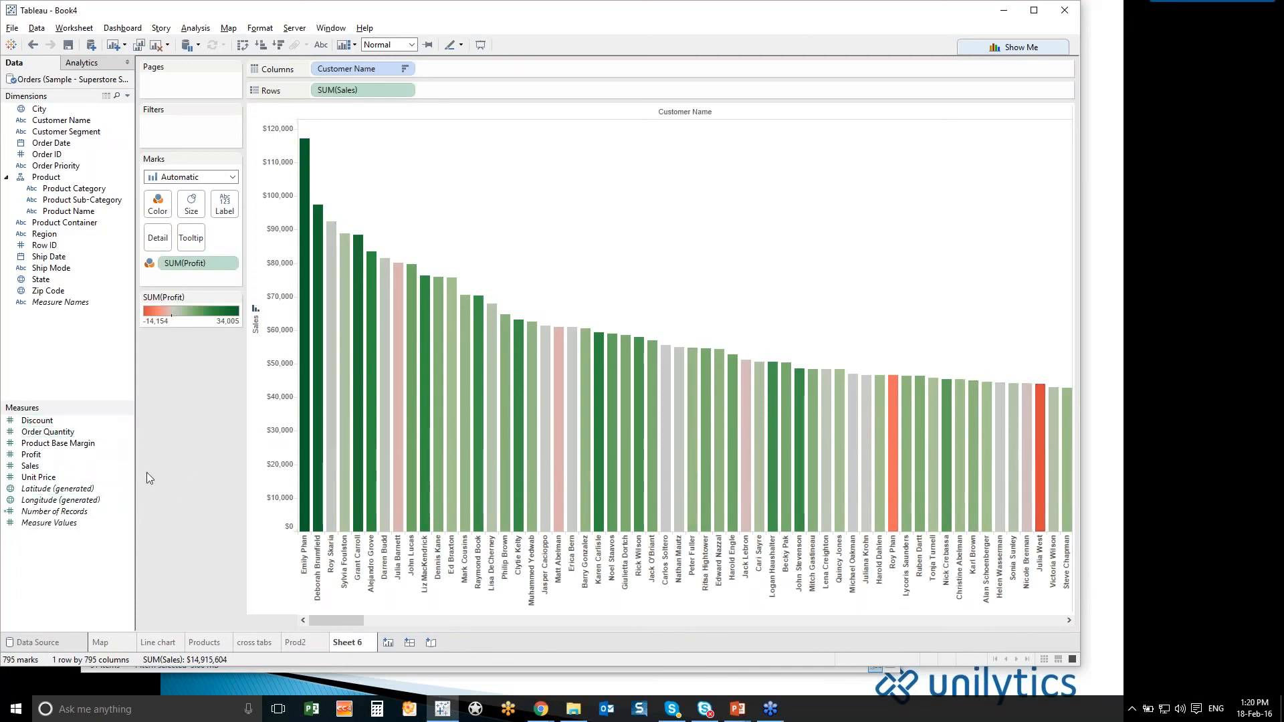
right_click(106, 461)
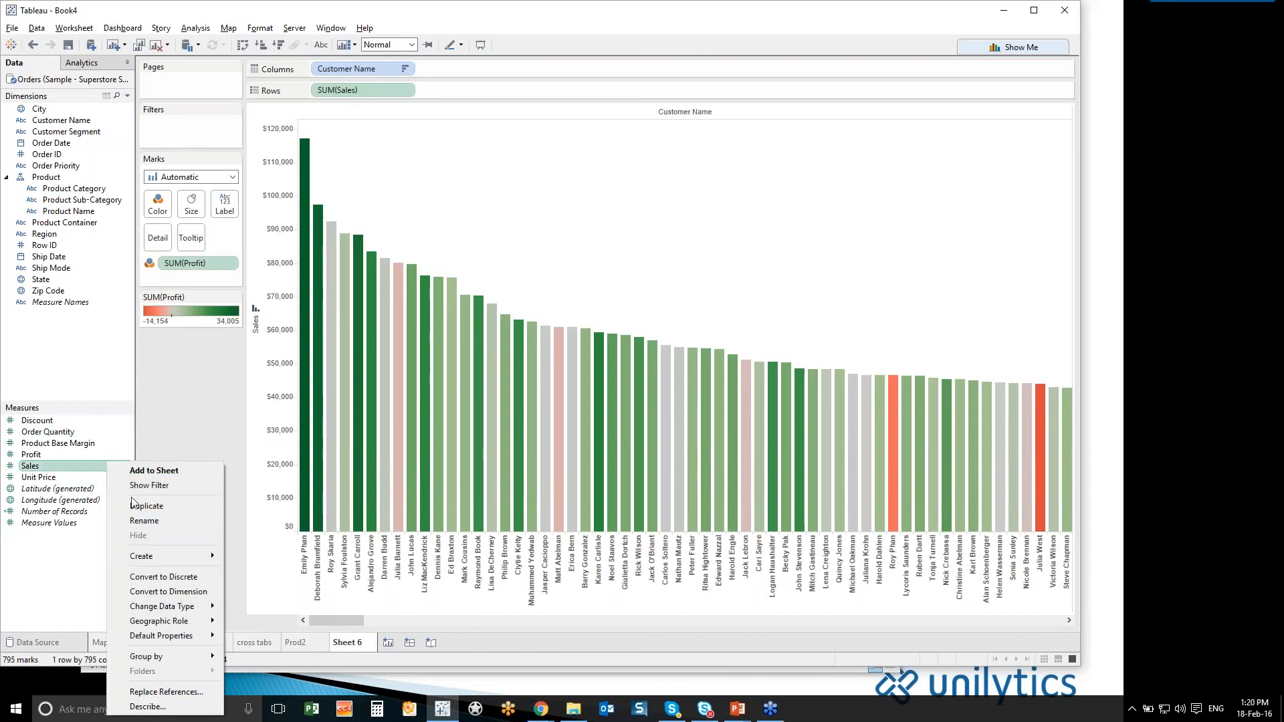
mouse_move(154, 557)
left_click(251, 561)
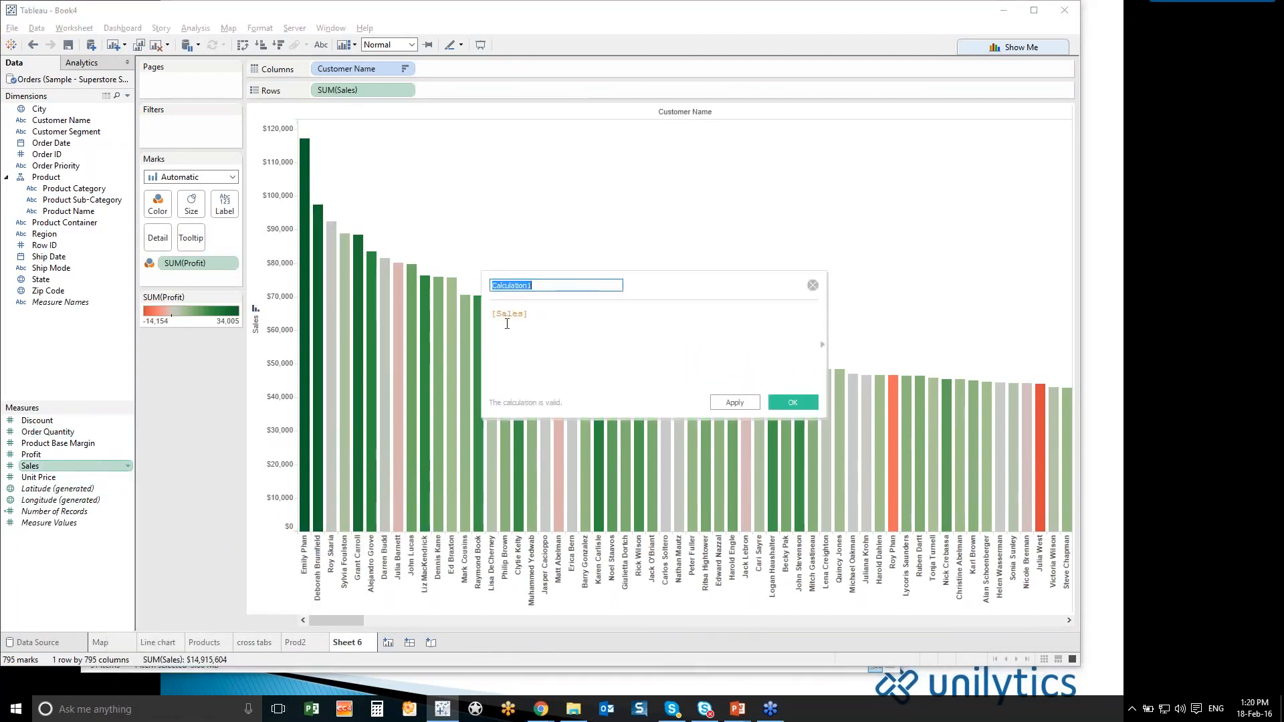
type("GM")
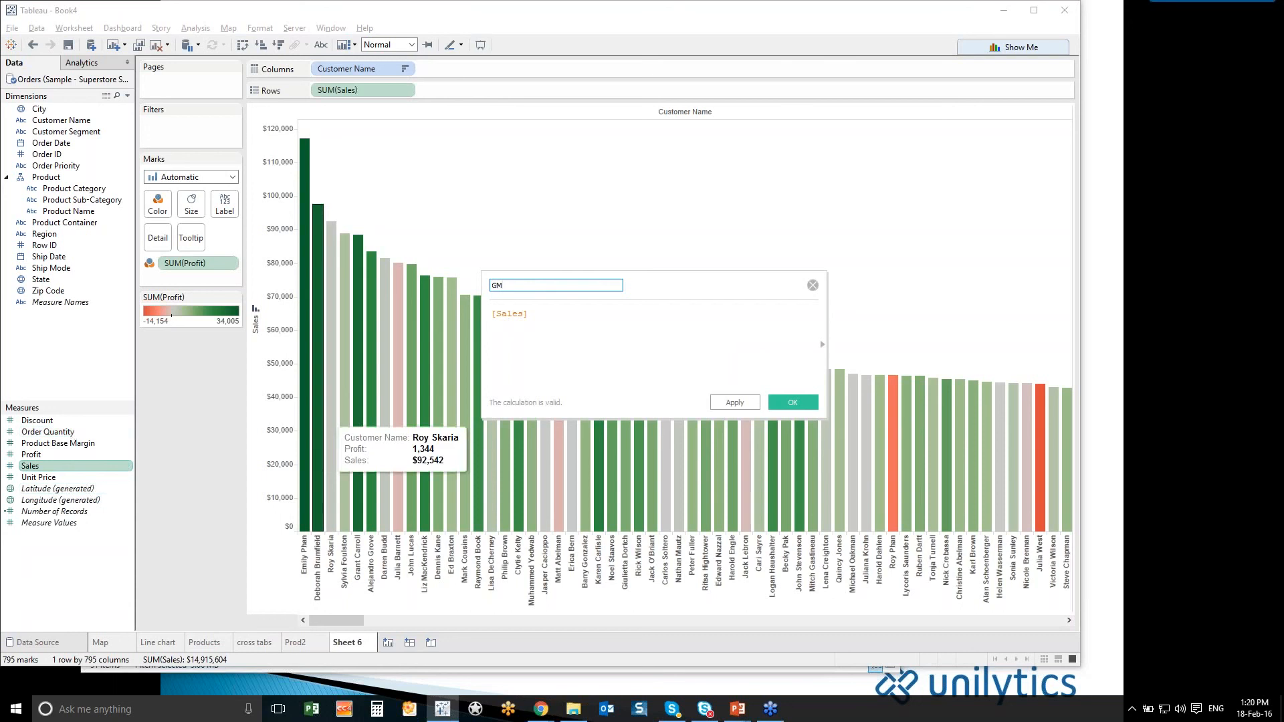
- Replace the GM field's default formula with SUM([Profit])
left_click_drag(534, 315, 458, 309)
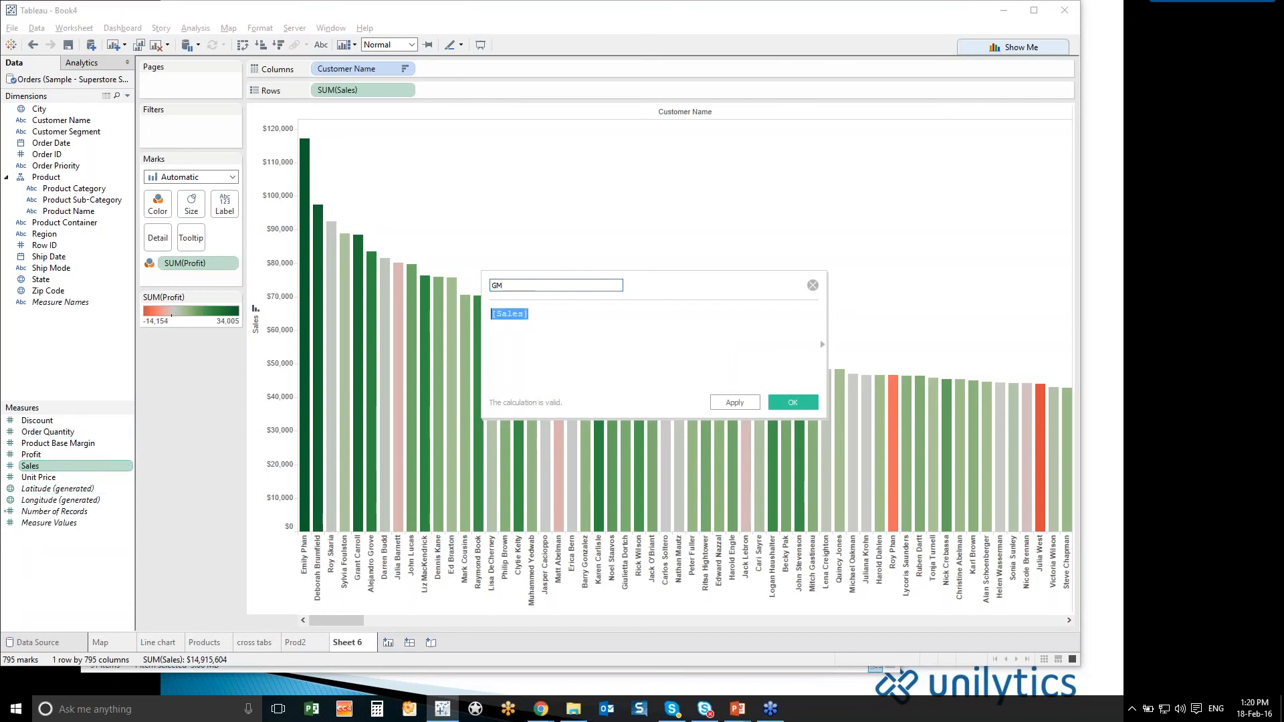
type("S")
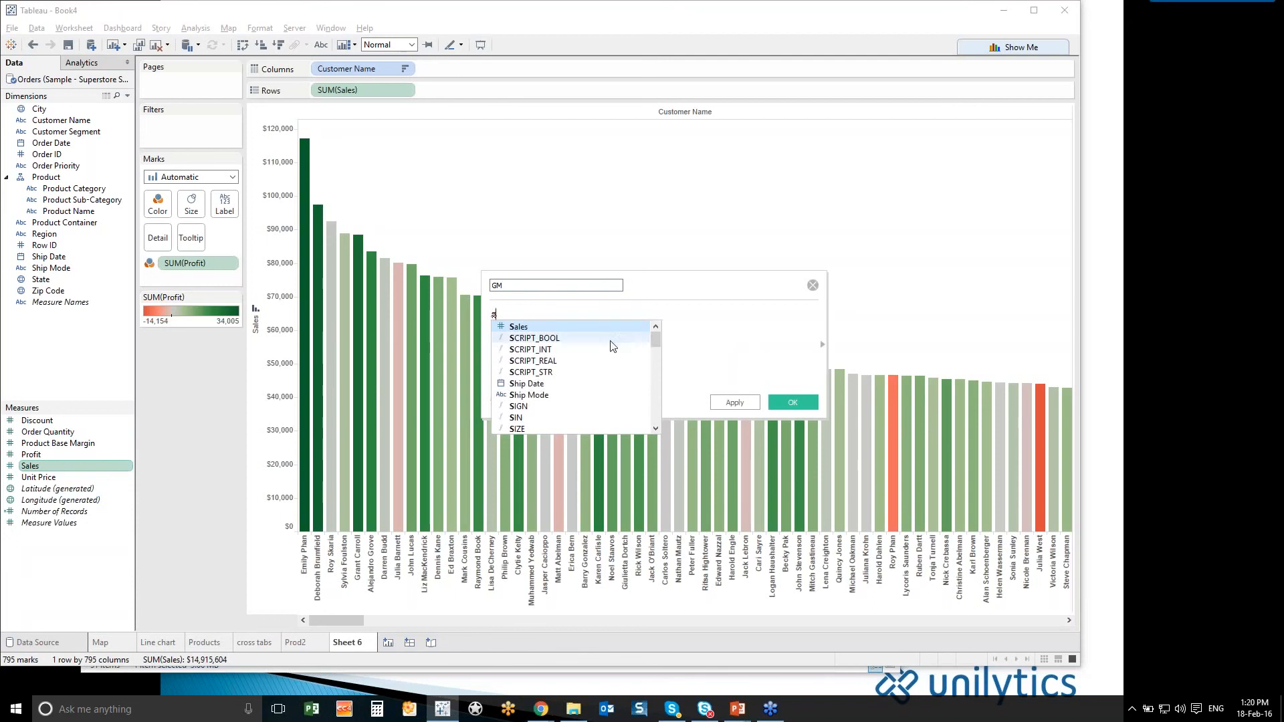
mouse_move(655, 339)
left_mouse_down()
mouse_move(650, 422)
mouse_move(656, 335)
left_mouse_up()
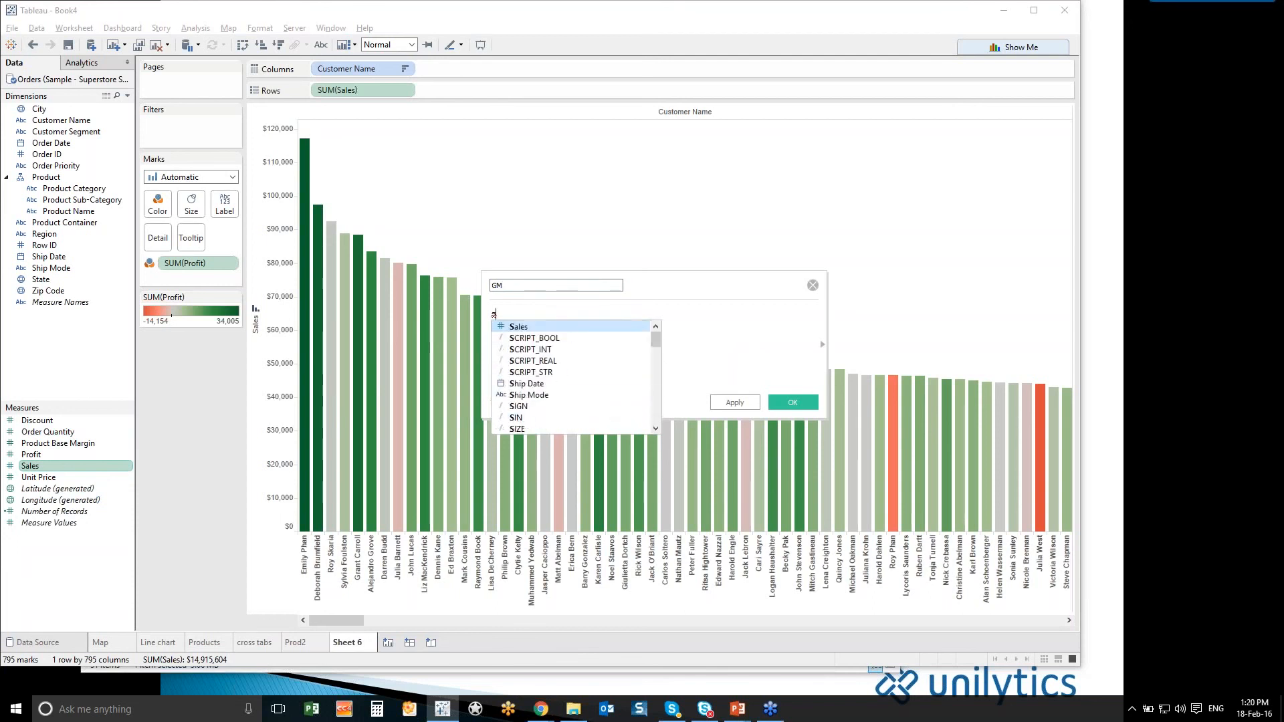
type("um")
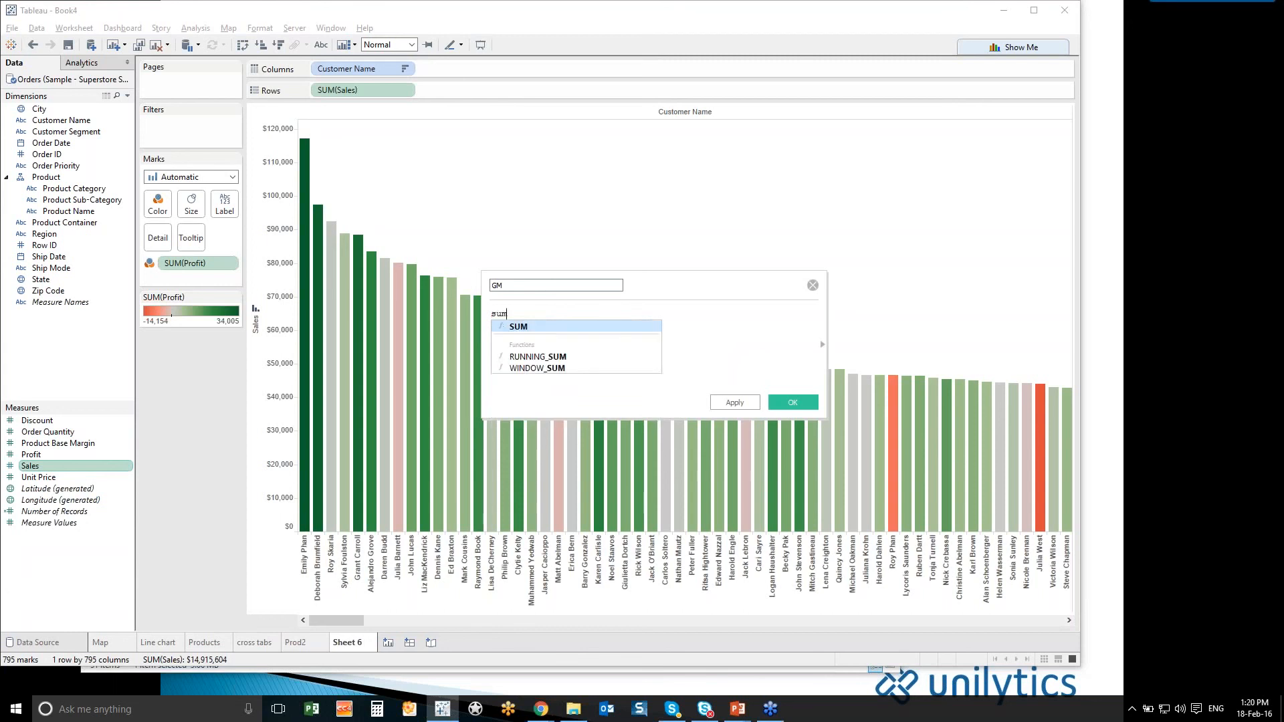
left_click(535, 326)
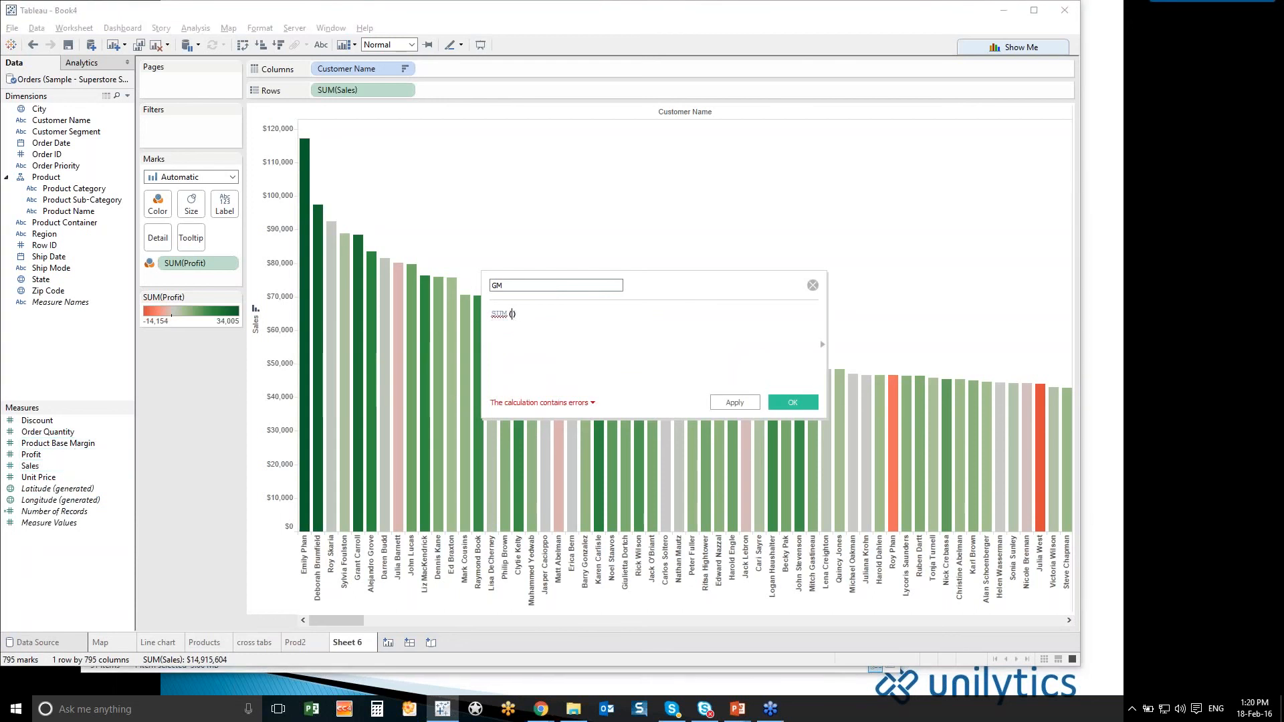
left_click_drag(31, 457, 516, 328)
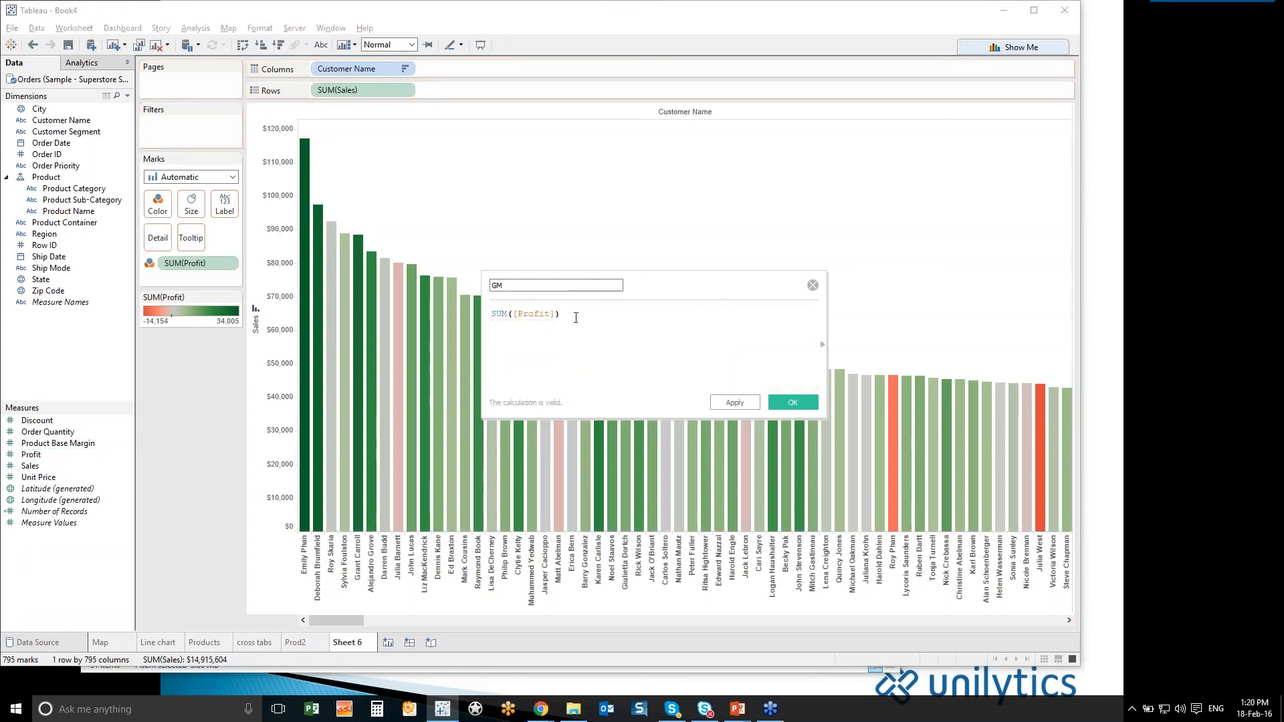
- Complete the GM formula by dividing by SUM([Sales]) and save the calculated field
type("/sum")
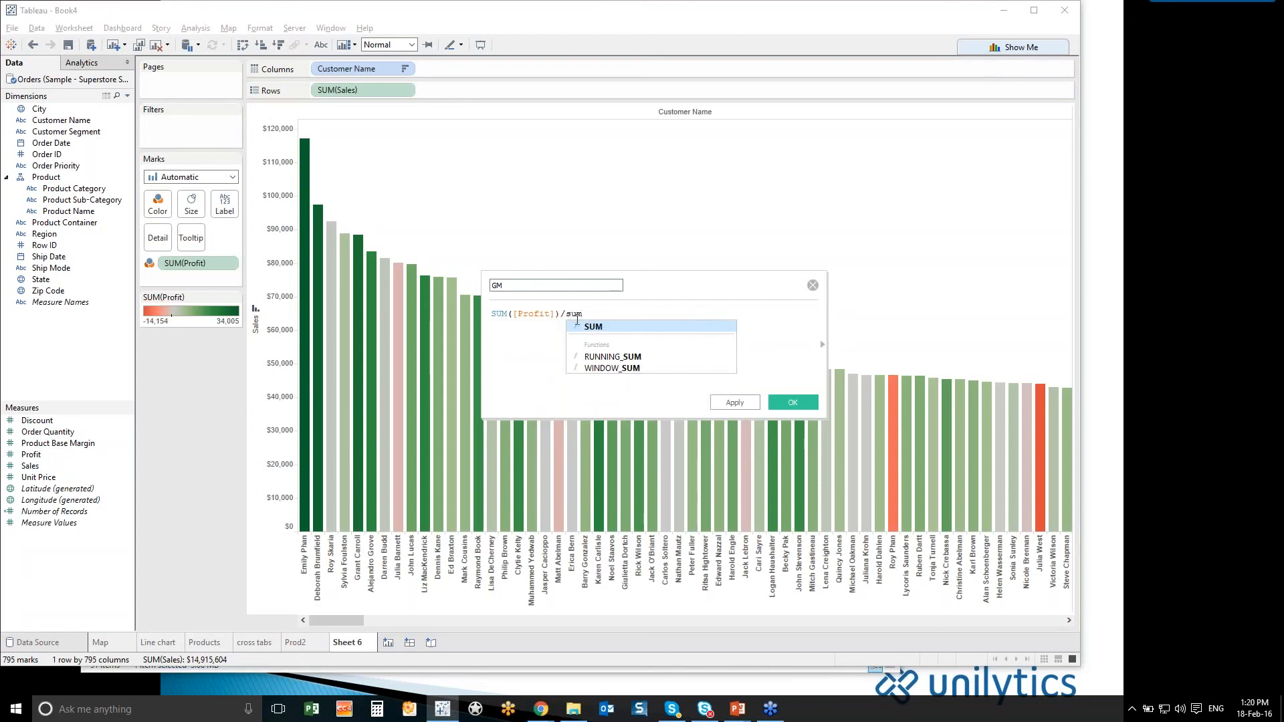
key("Return")
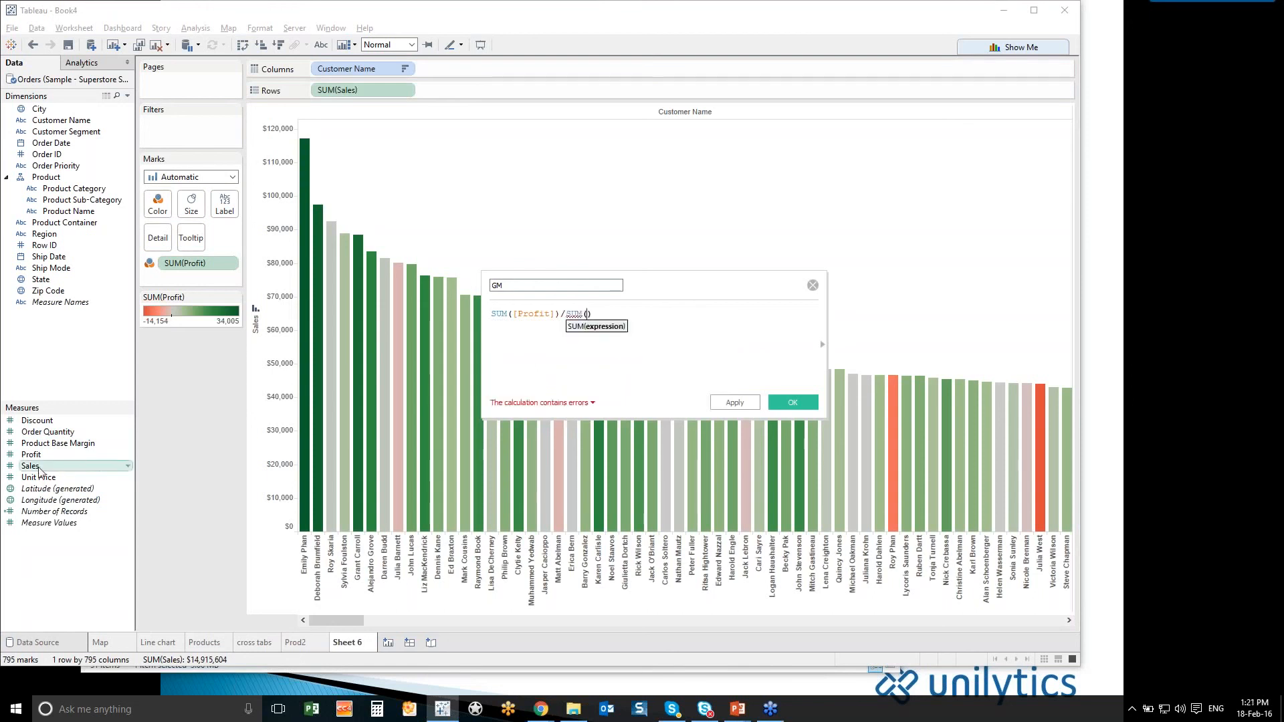
left_click_drag(39, 471, 589, 317)
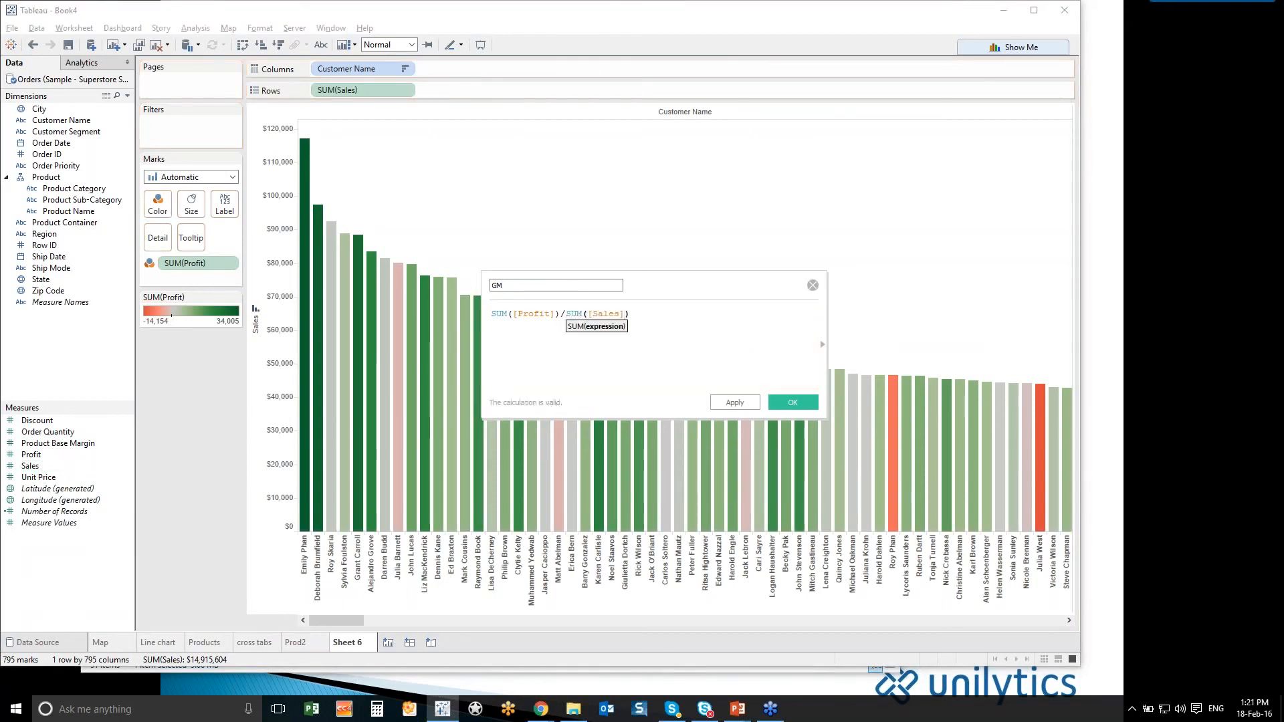
left_click(790, 402)
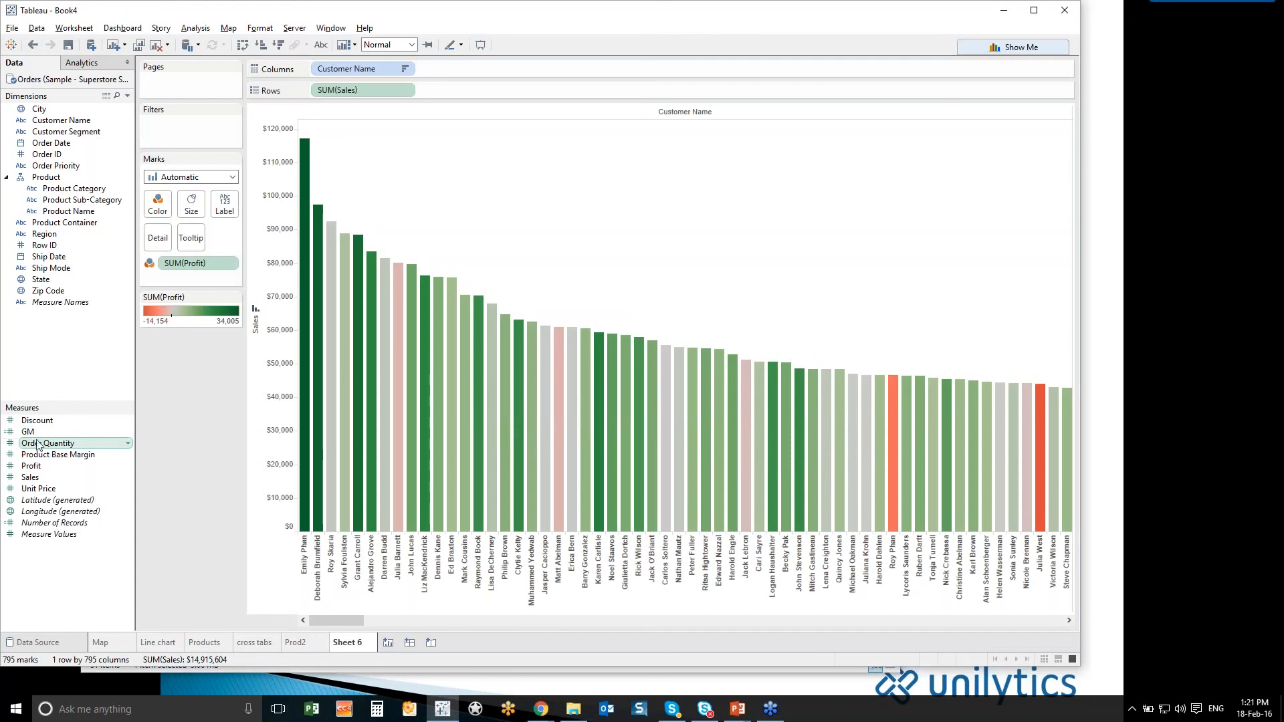
- Add GM as a second row of bars beneath Sales and sort the customers by GM in descending order
left_click_drag(47, 437, 520, 89)
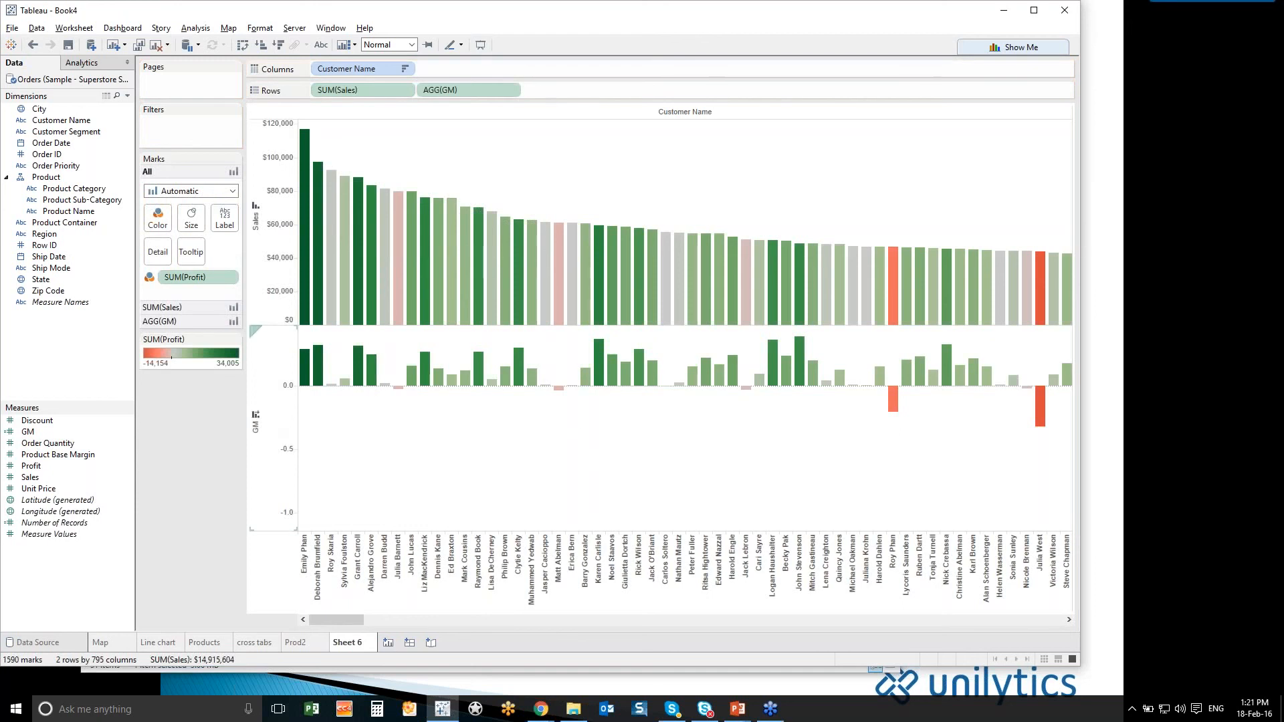
left_click(256, 416)
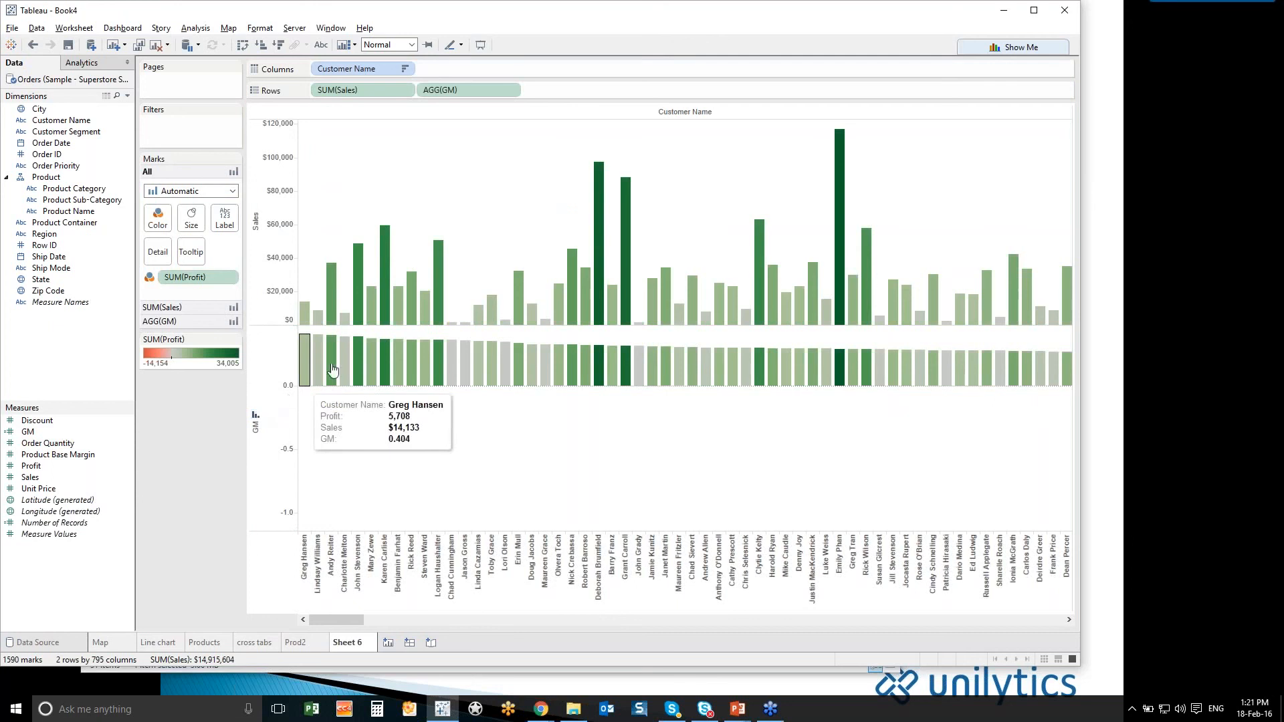
mouse_move(334, 369)
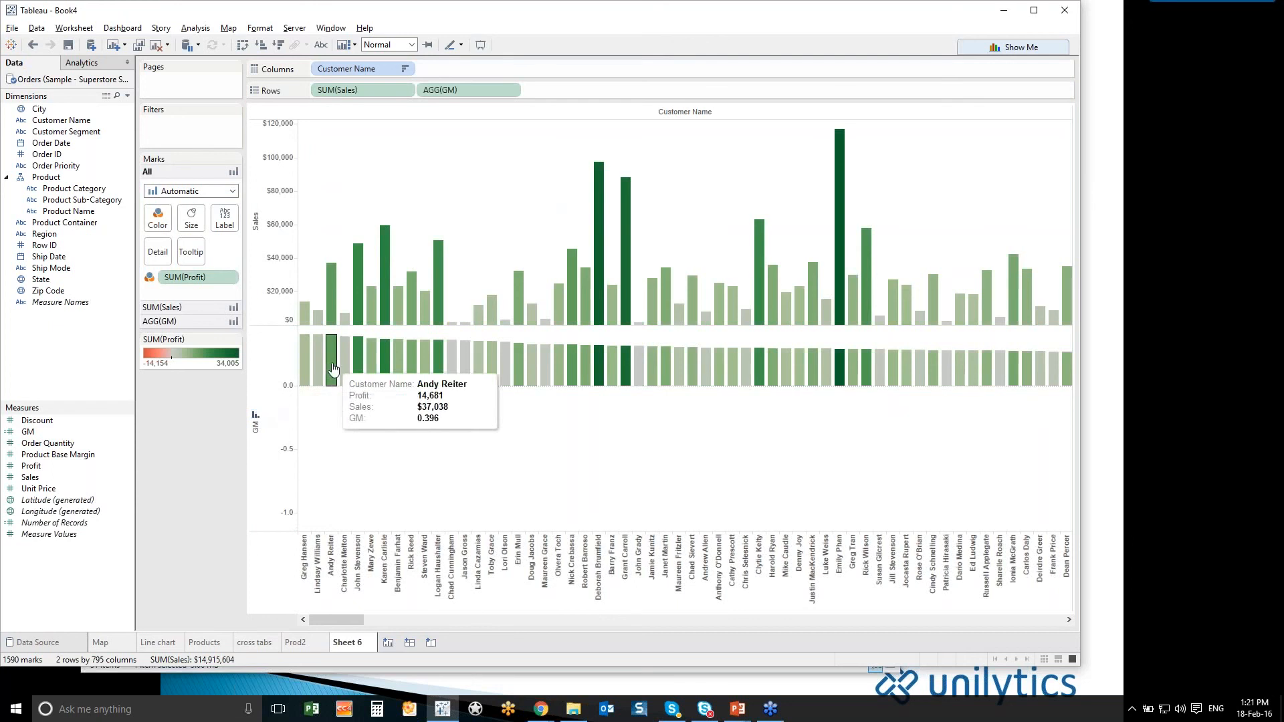
- Set the default number format of GM to Percentage with 0 decimal places
right_click(74, 436)
mouse_move(158, 353)
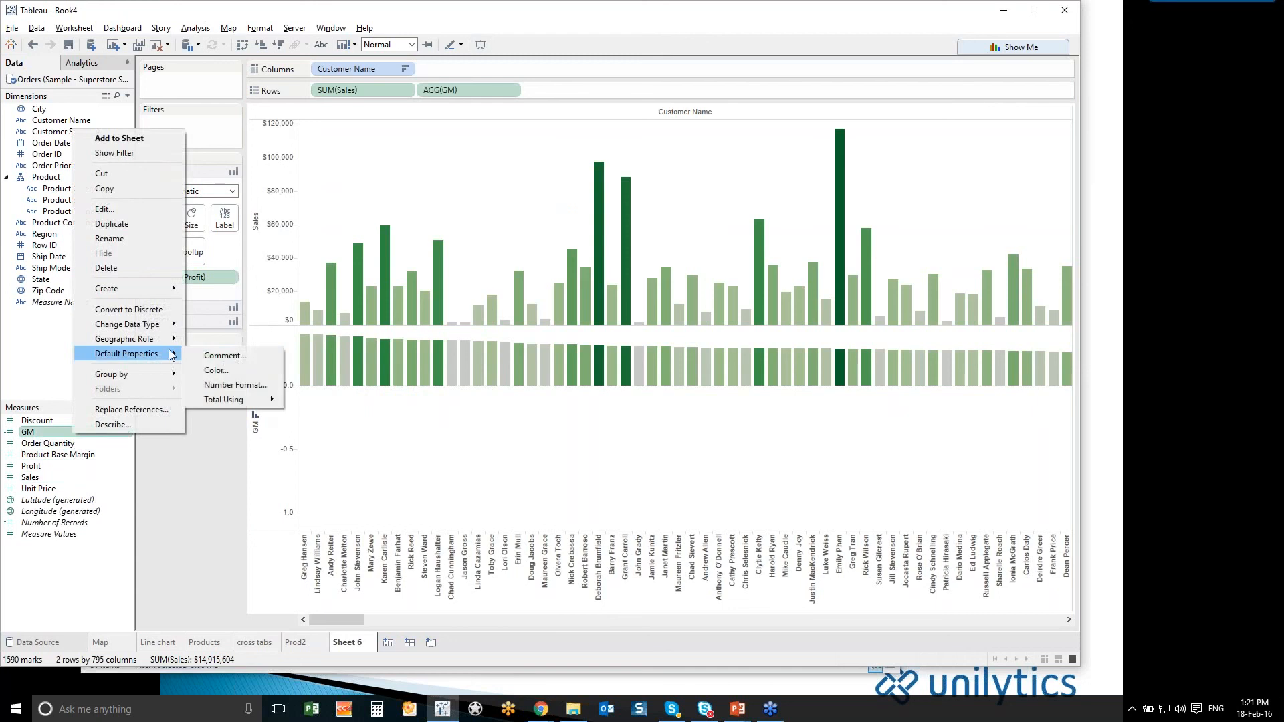
left_click(218, 383)
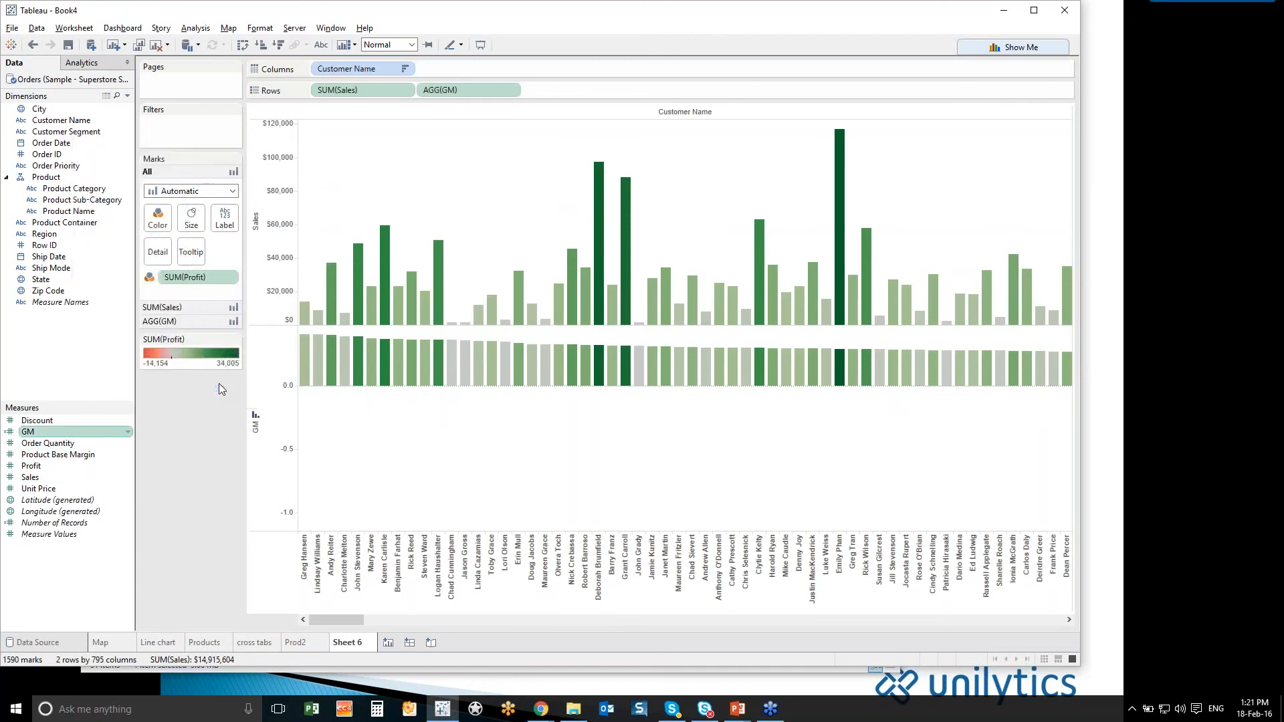
left_click(418, 315)
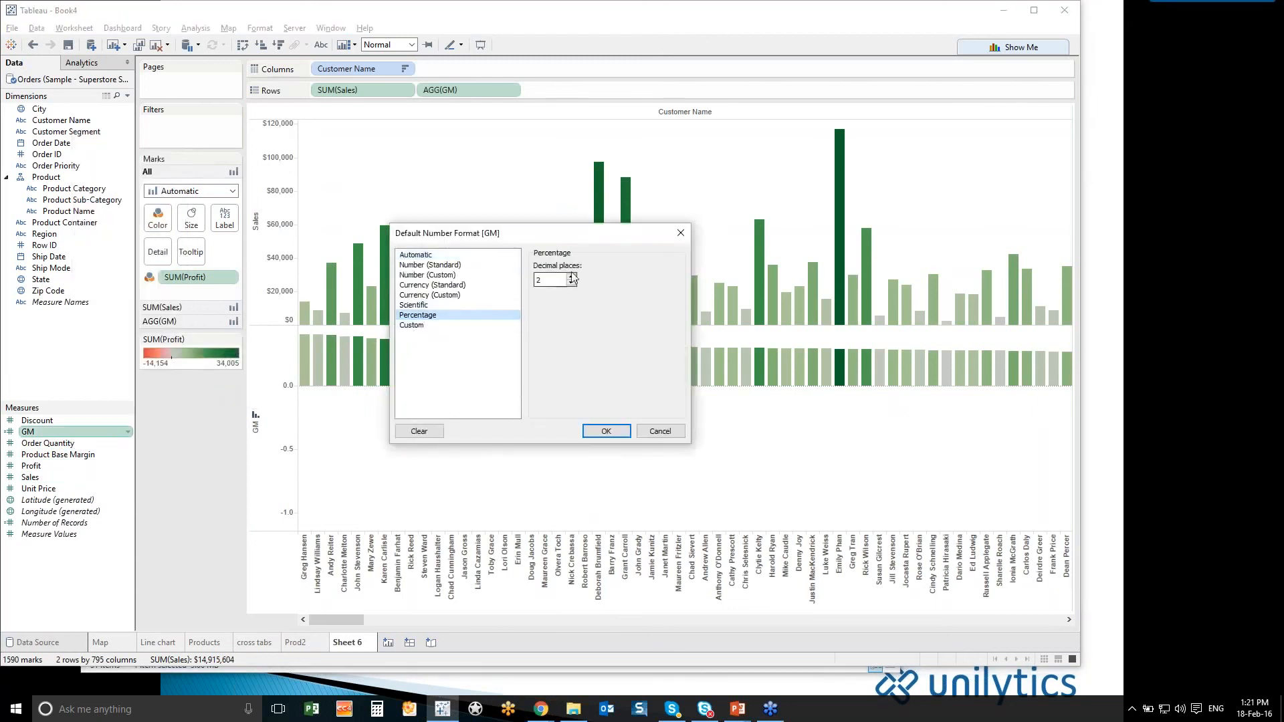
left_click(571, 284)
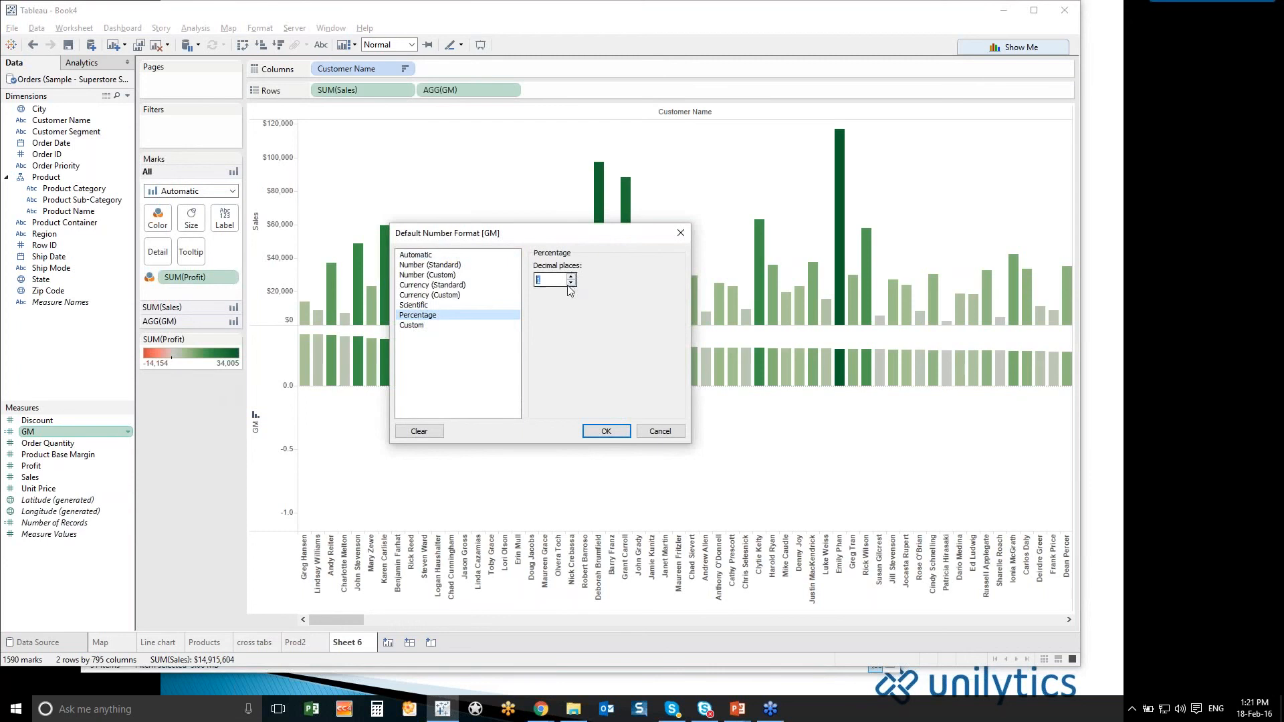
left_click(606, 431)
mouse_move(426, 380)
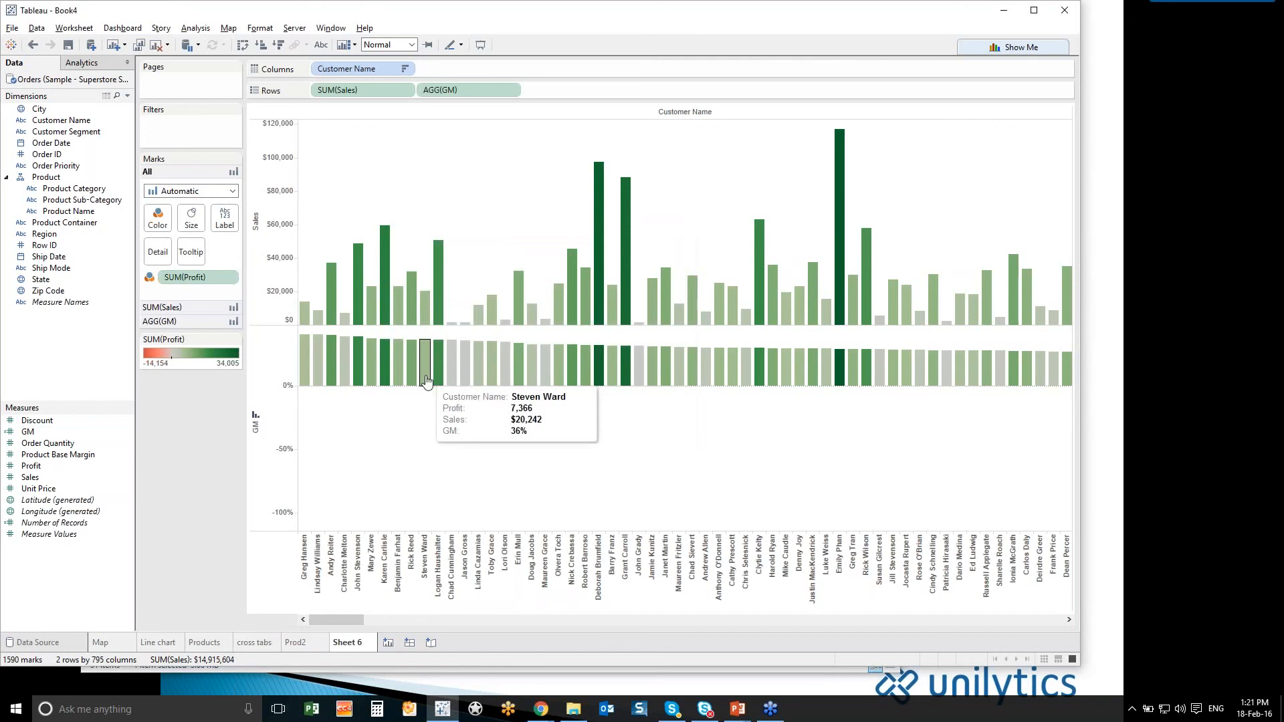
- Rename the customer bar chart worksheet as Customer
double_click(365, 642)
type("Cus")
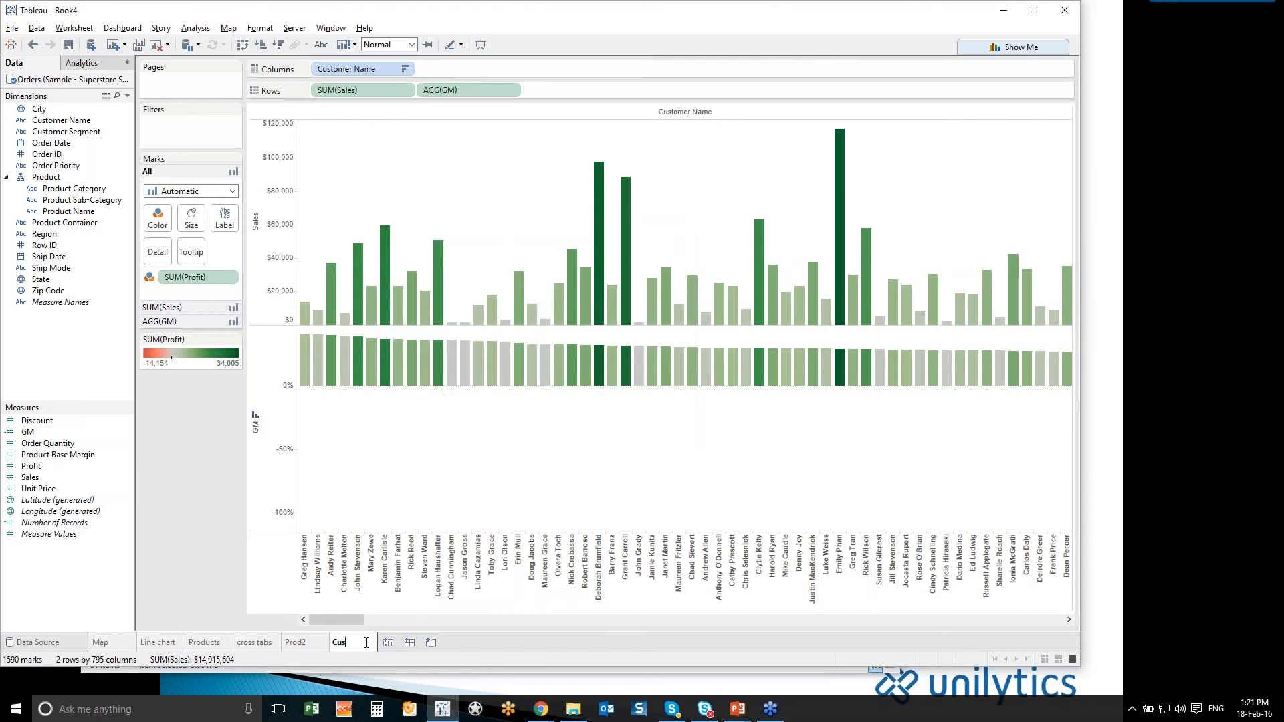
type("tomer")
- Create a new dashboard and place the Map sheet on it
left_click(414, 642)
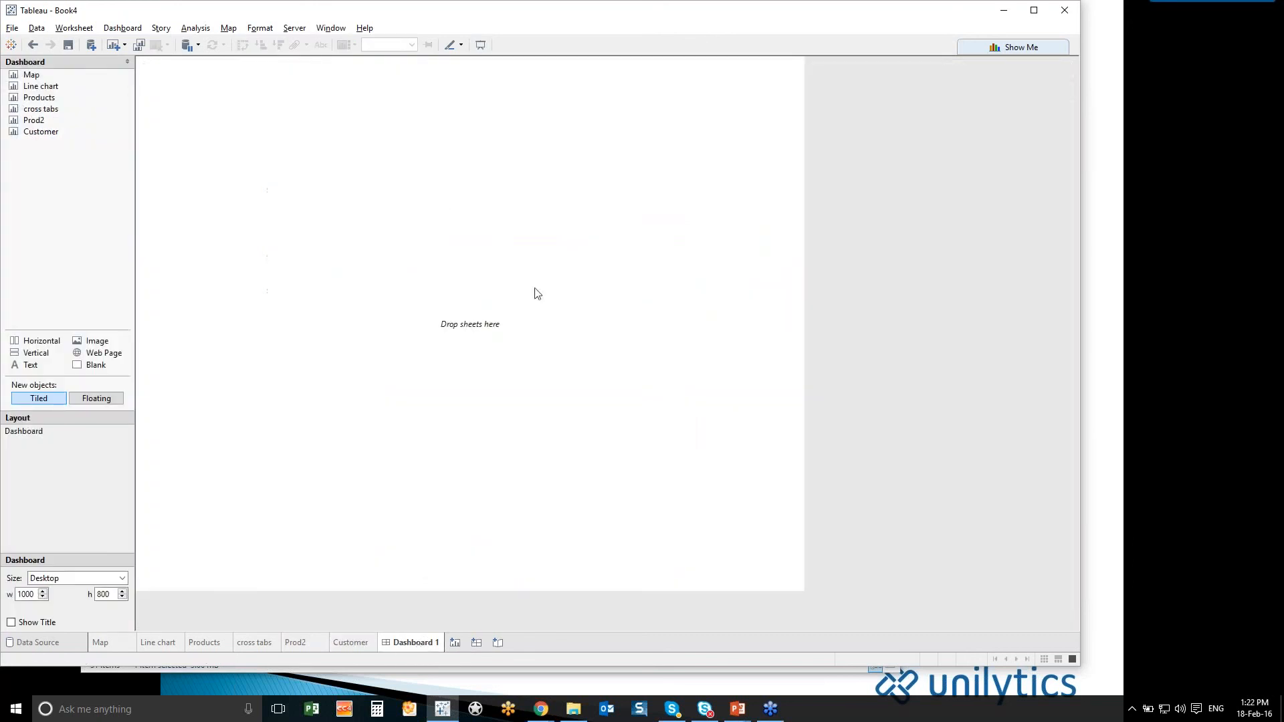
mouse_move(66, 88)
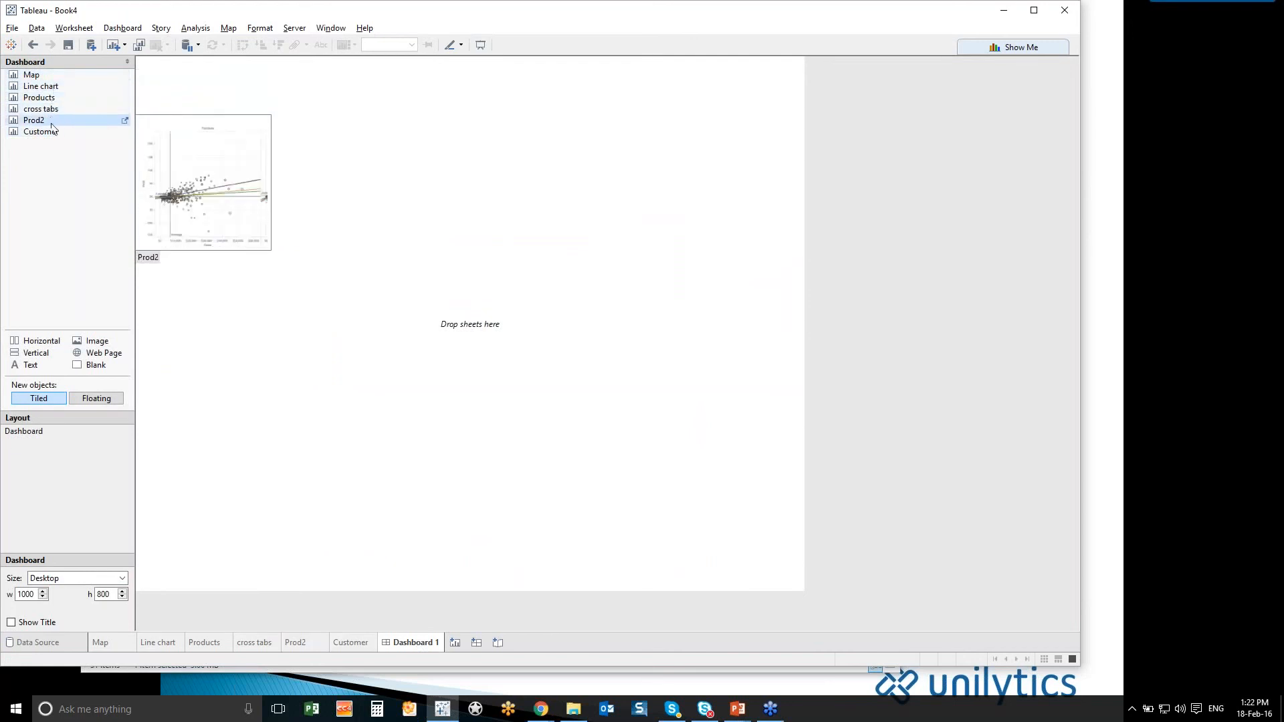
mouse_move(53, 135)
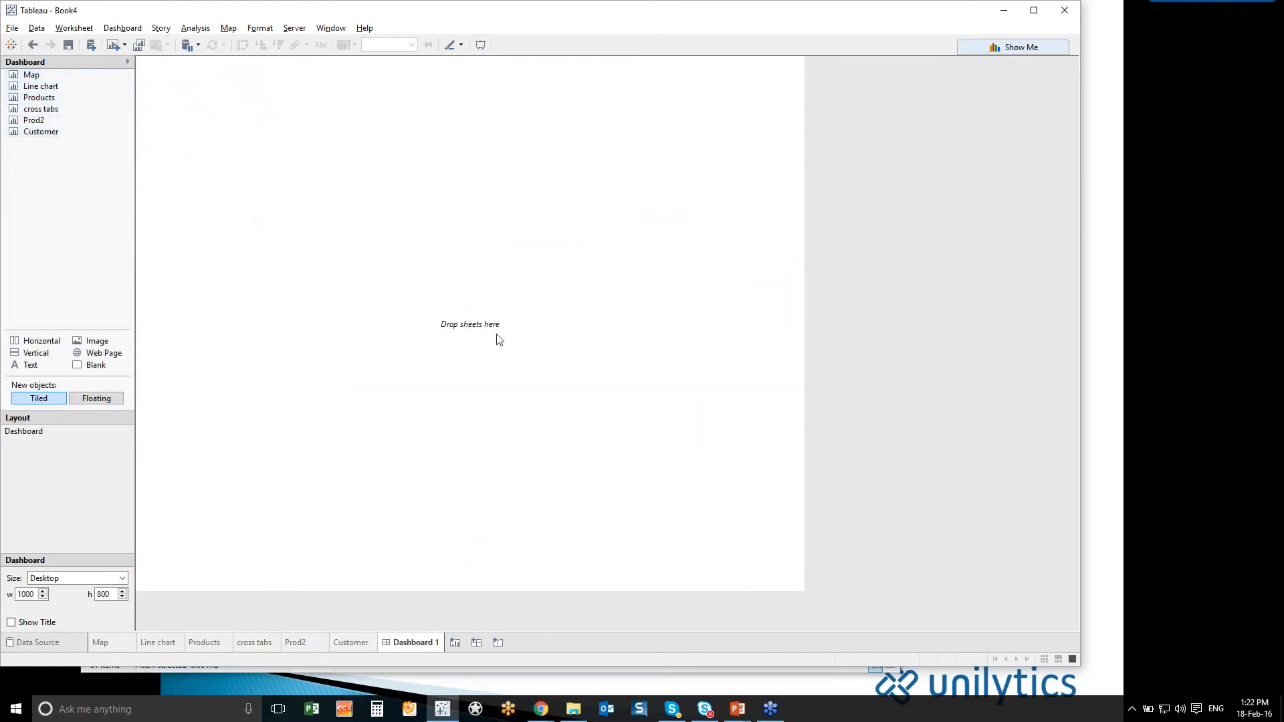
mouse_move(31, 76)
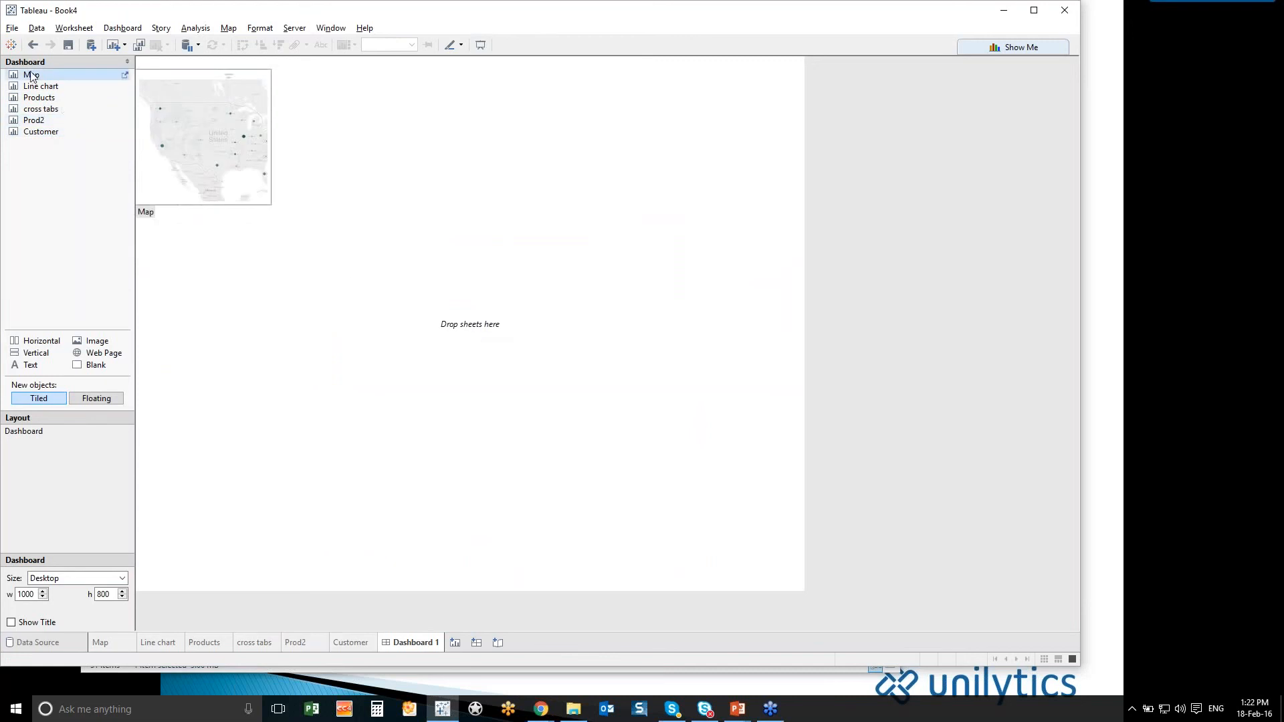
left_click_drag(32, 76, 269, 143)
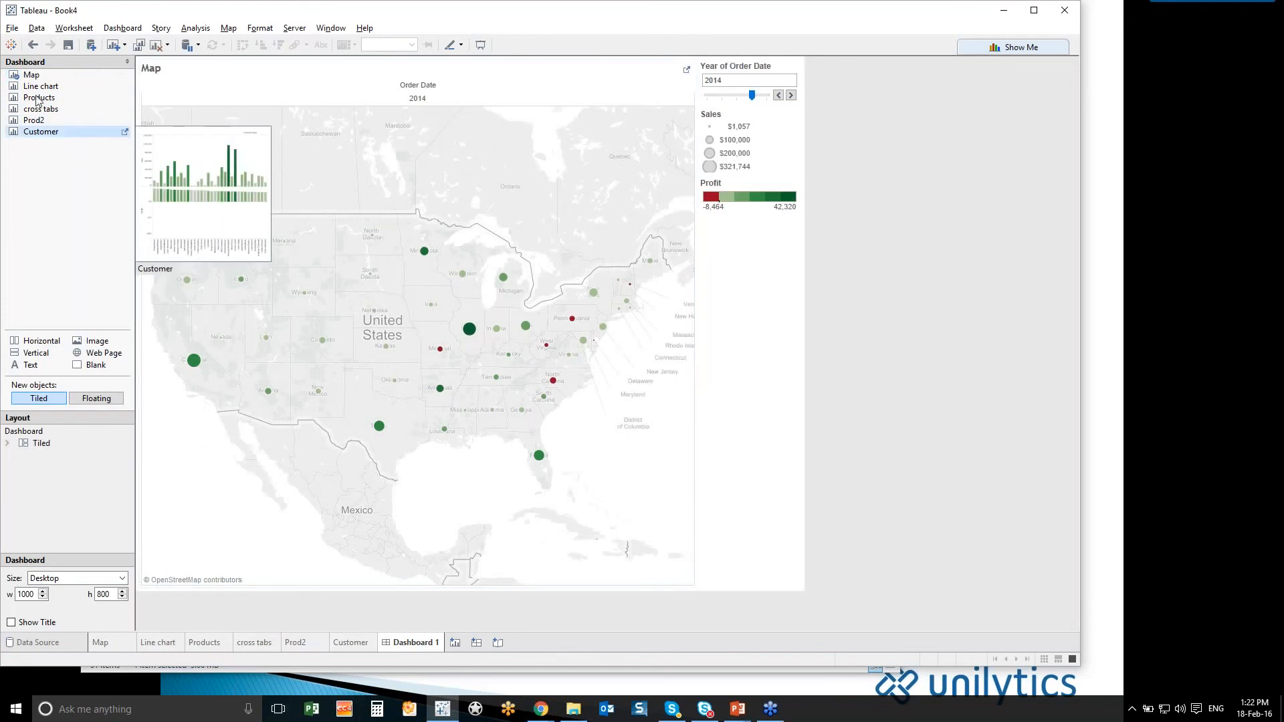
- Add the Products sheet to the dashboard on the right side of the map
mouse_move(32, 90)
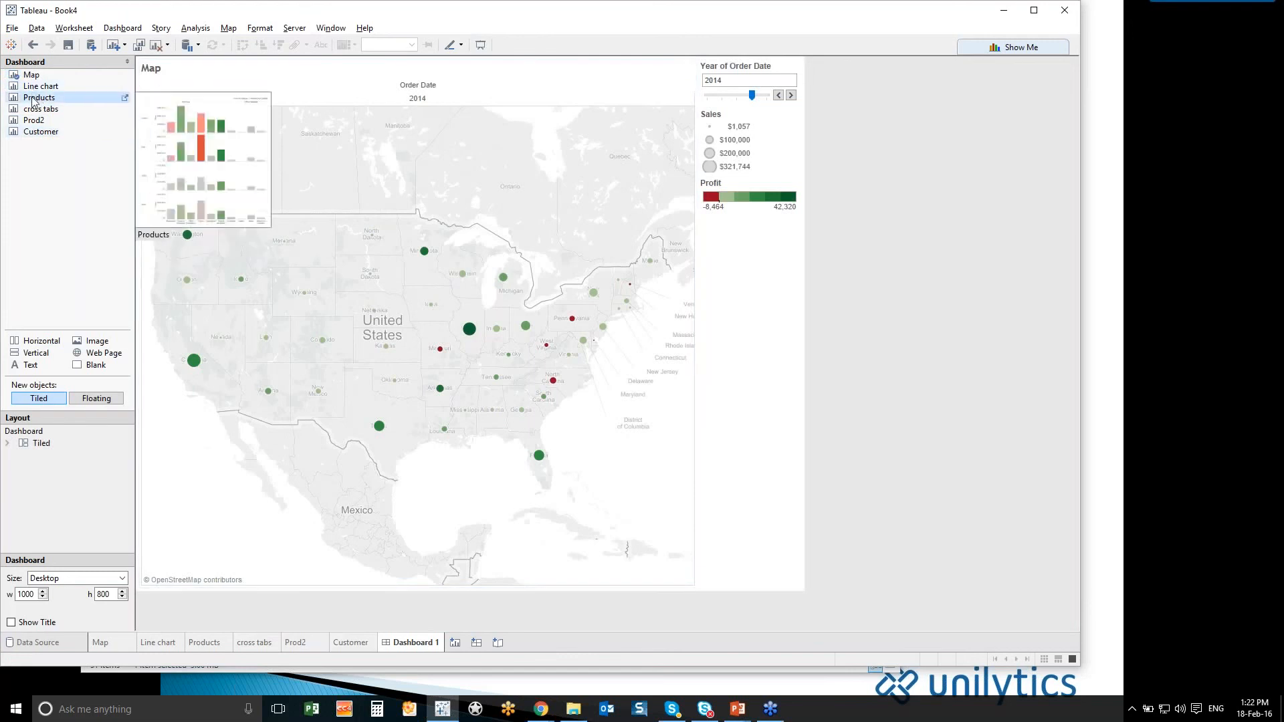
left_click(32, 98)
left_click_drag(70, 104, 585, 183)
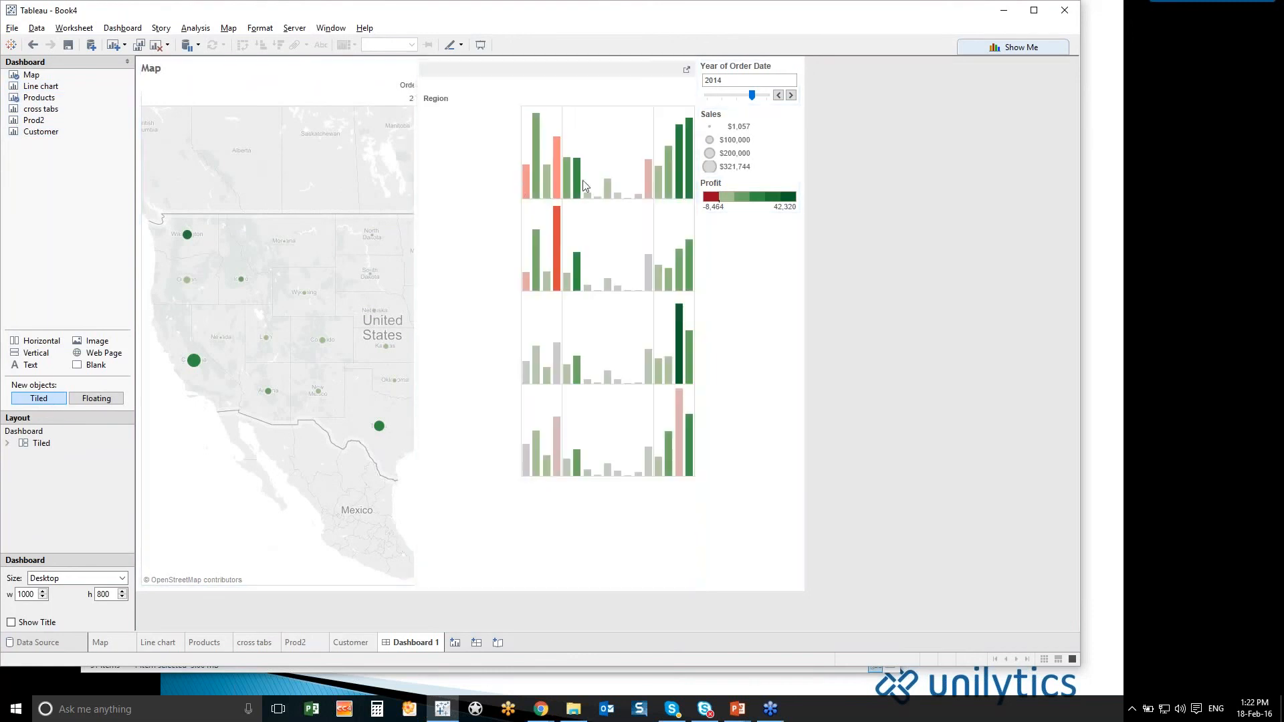
- Add the Prod2 sheet below Products on the dashboard and enlarge its height at the expense of Products
left_click(38, 122)
left_click_drag(47, 131, 552, 372)
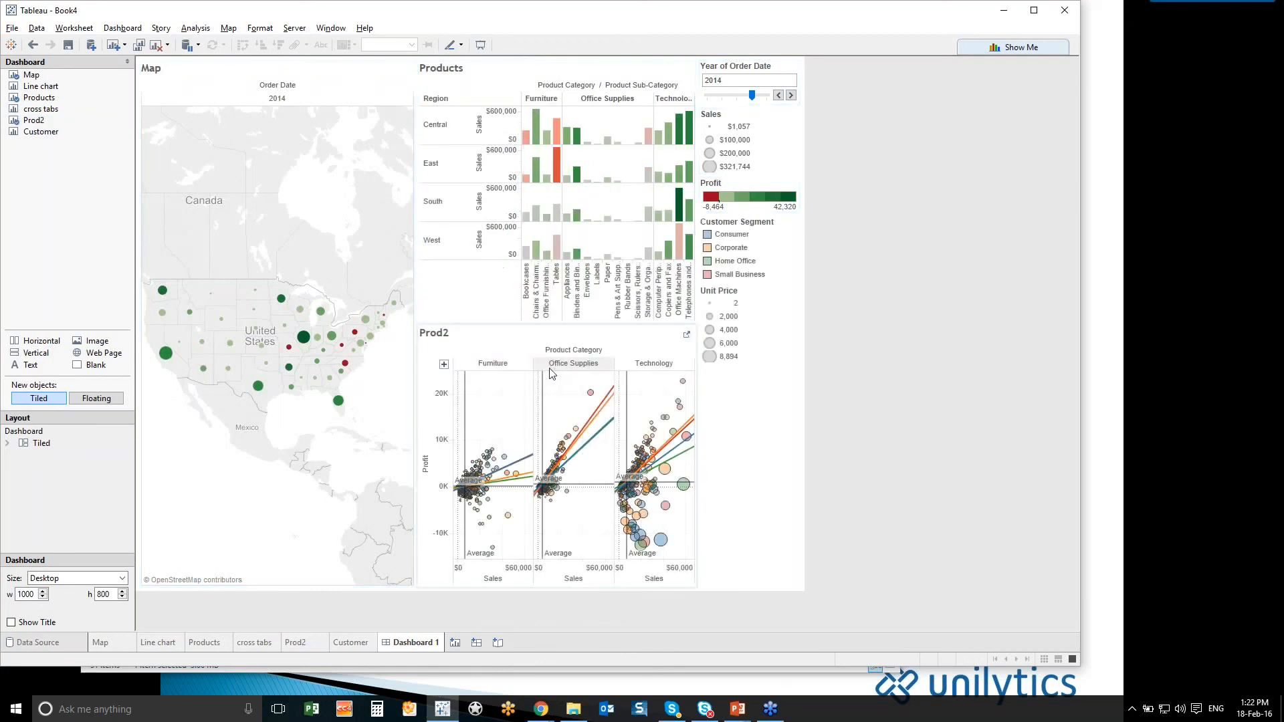
left_click_drag(548, 323, 548, 292)
- Add the Customer sheet below the map and reduce its height to give the map more room
mouse_move(36, 134)
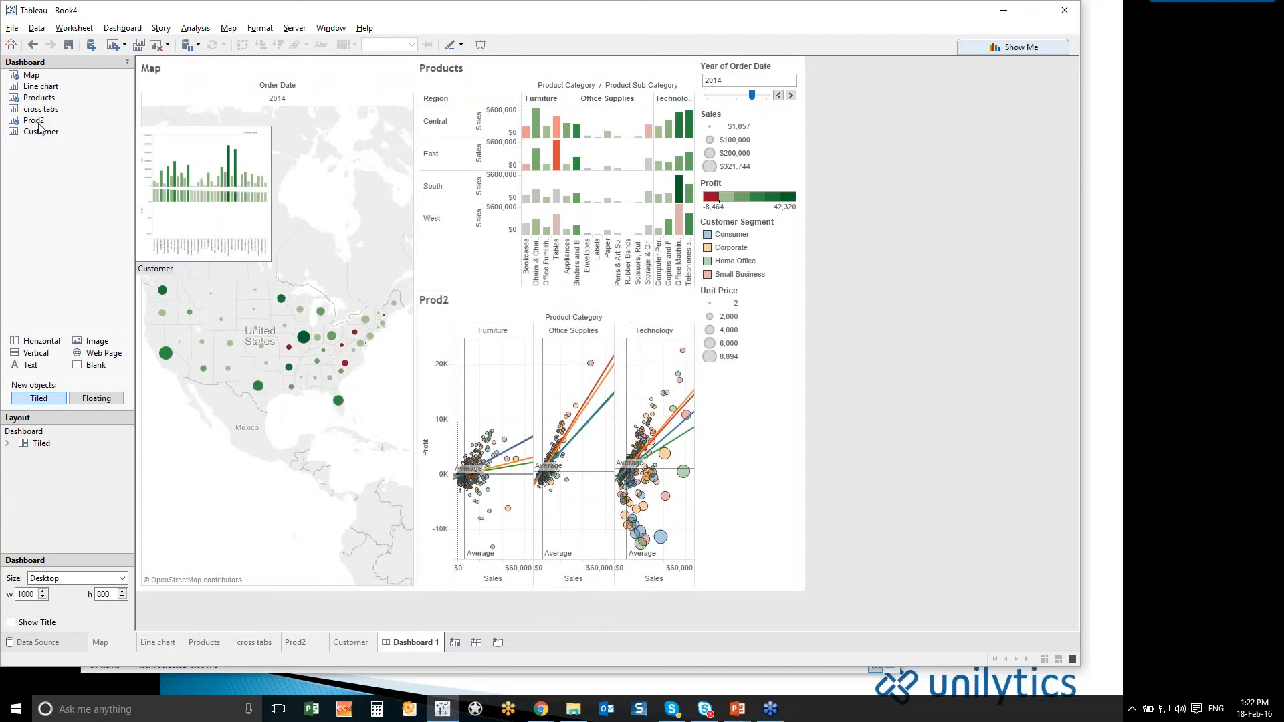
left_click_drag(37, 134, 315, 432)
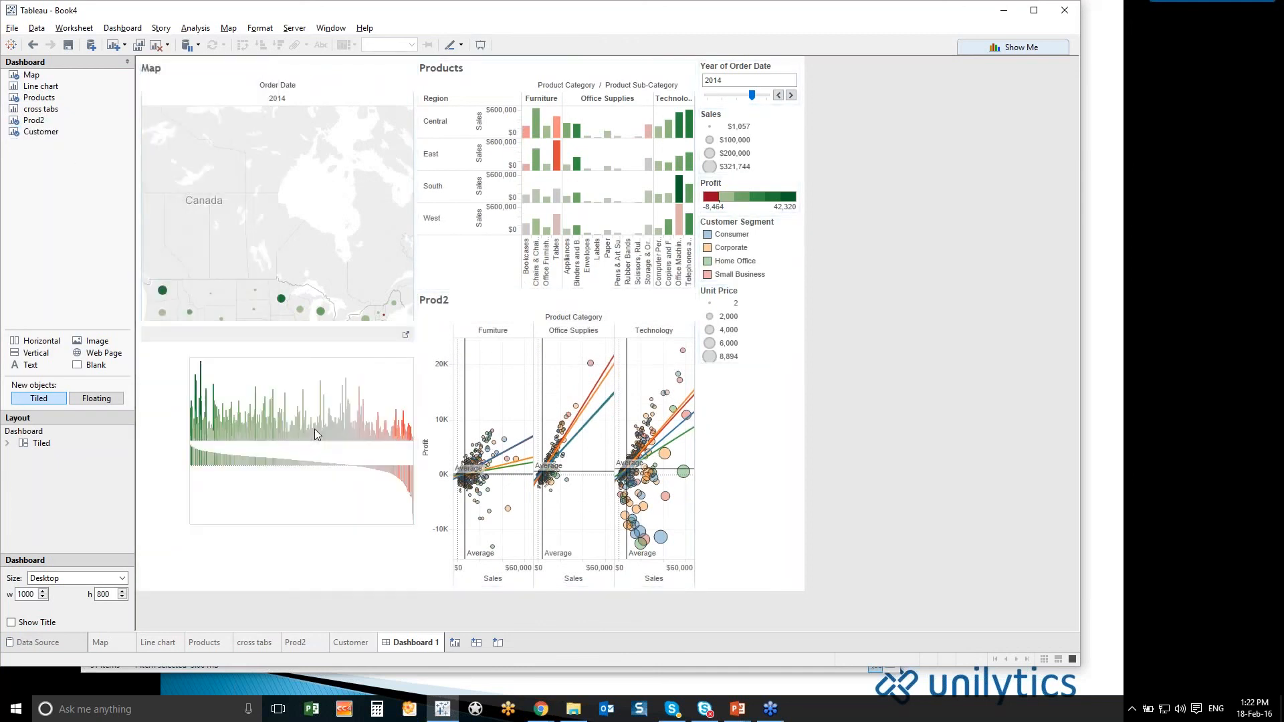
left_click_drag(297, 332, 297, 378)
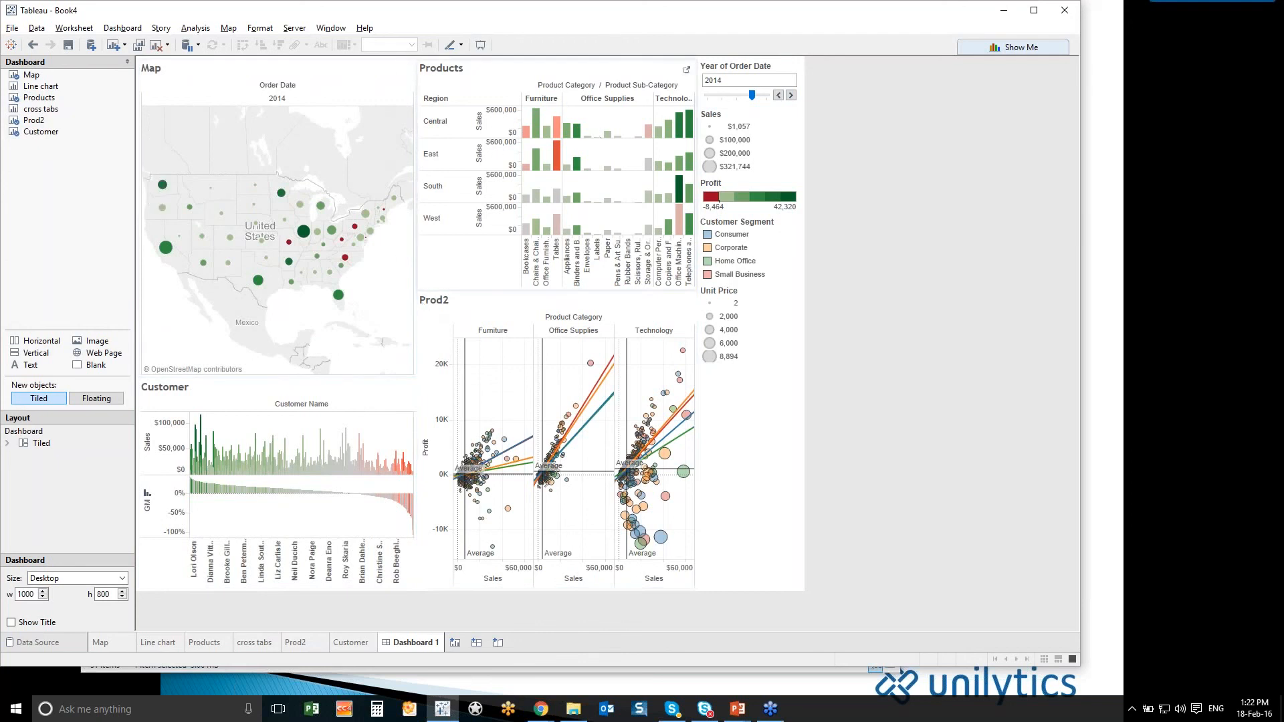
- Step the dashboard's Year of Order Date filter back to 2012
left_click(779, 96)
left_click(778, 96)
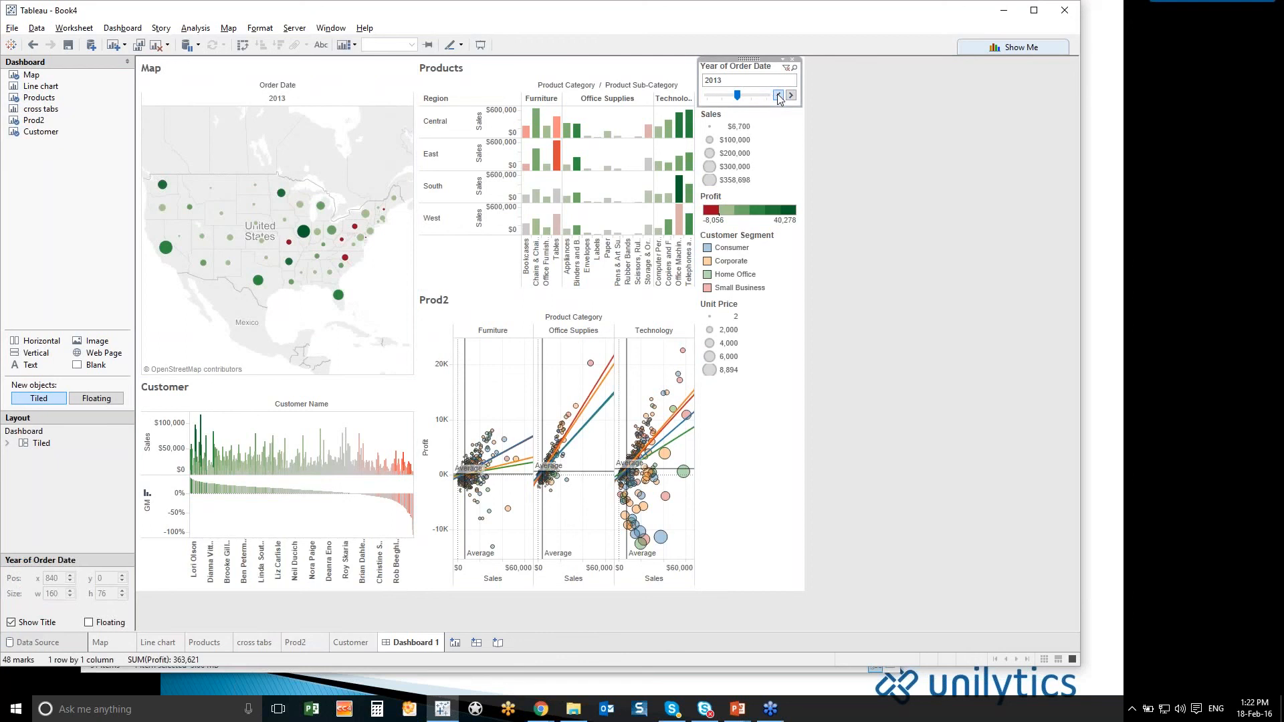
left_click(779, 97)
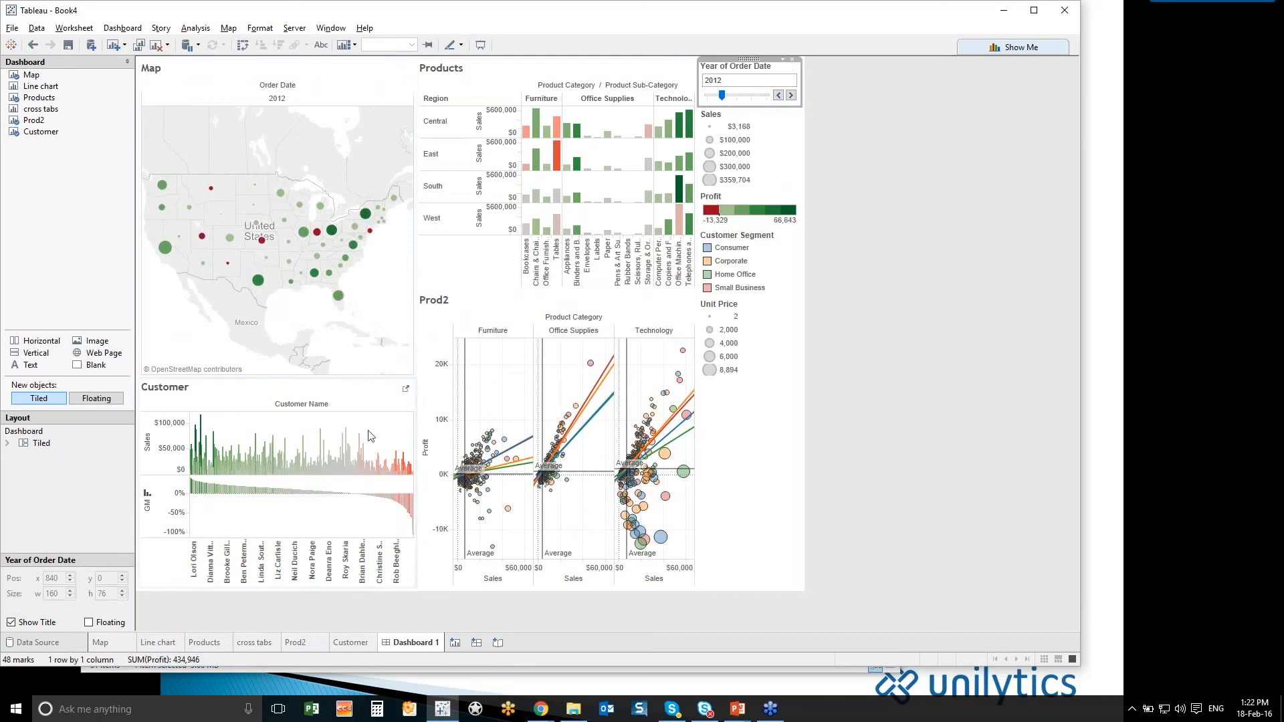
- Apply the Year of Order Date filter to all worksheets using this data source and advance the year to 2014
left_click(784, 61)
mouse_move(814, 88)
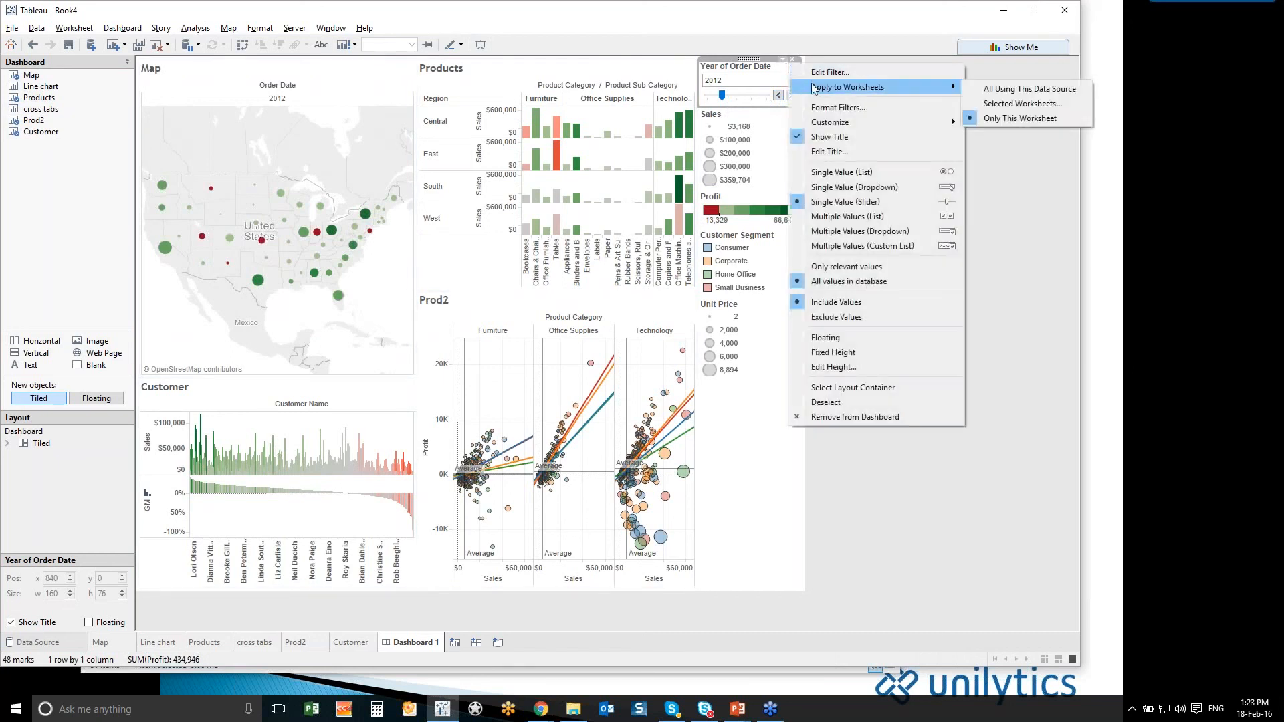
left_click(974, 89)
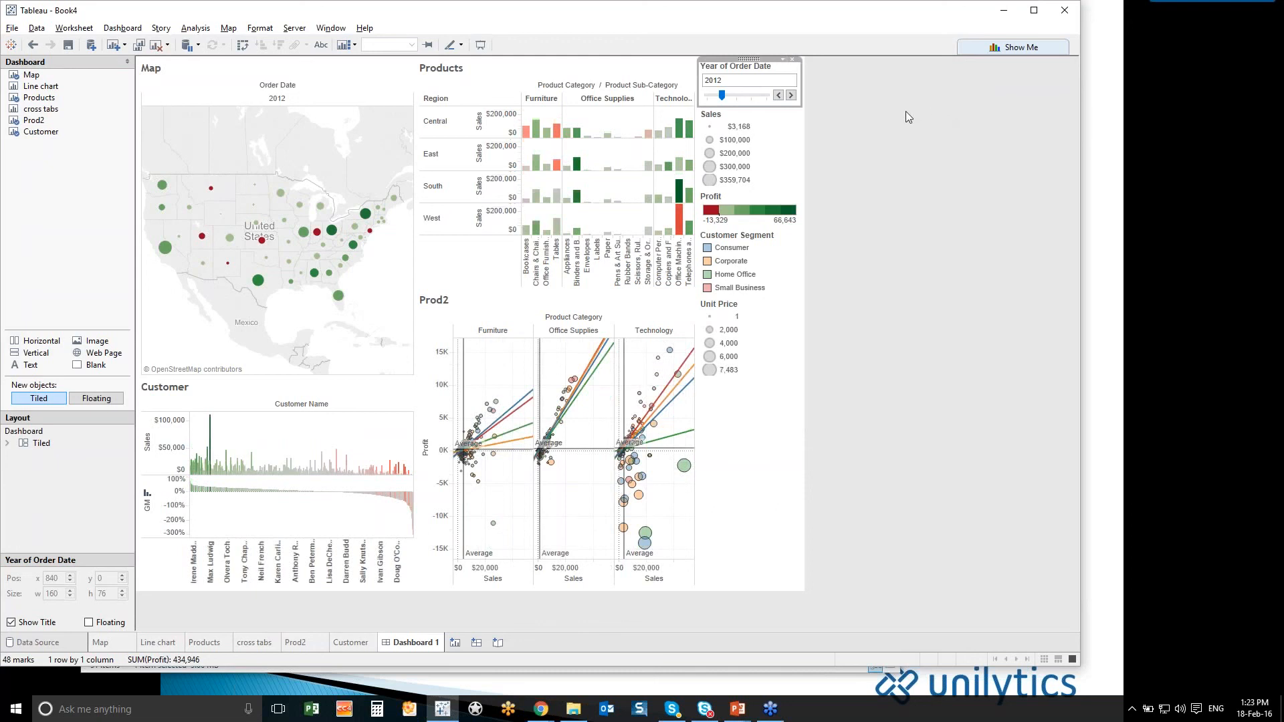
left_click(792, 97)
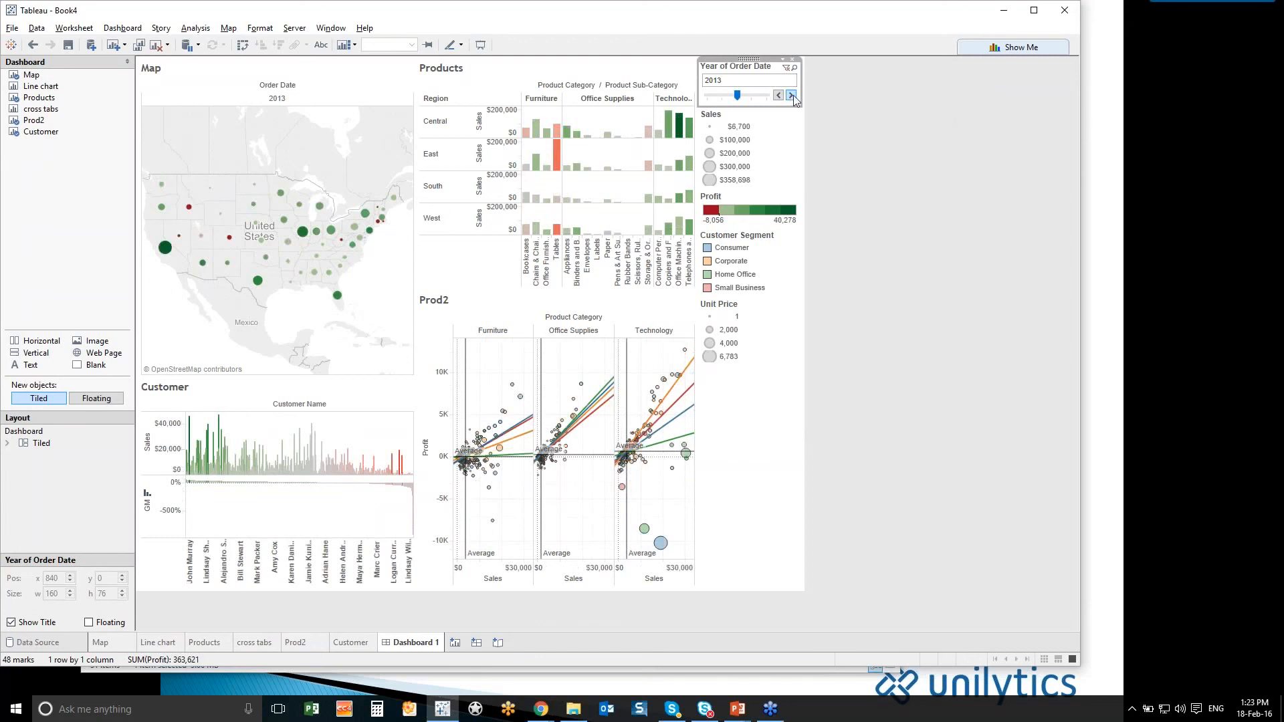
left_click(792, 96)
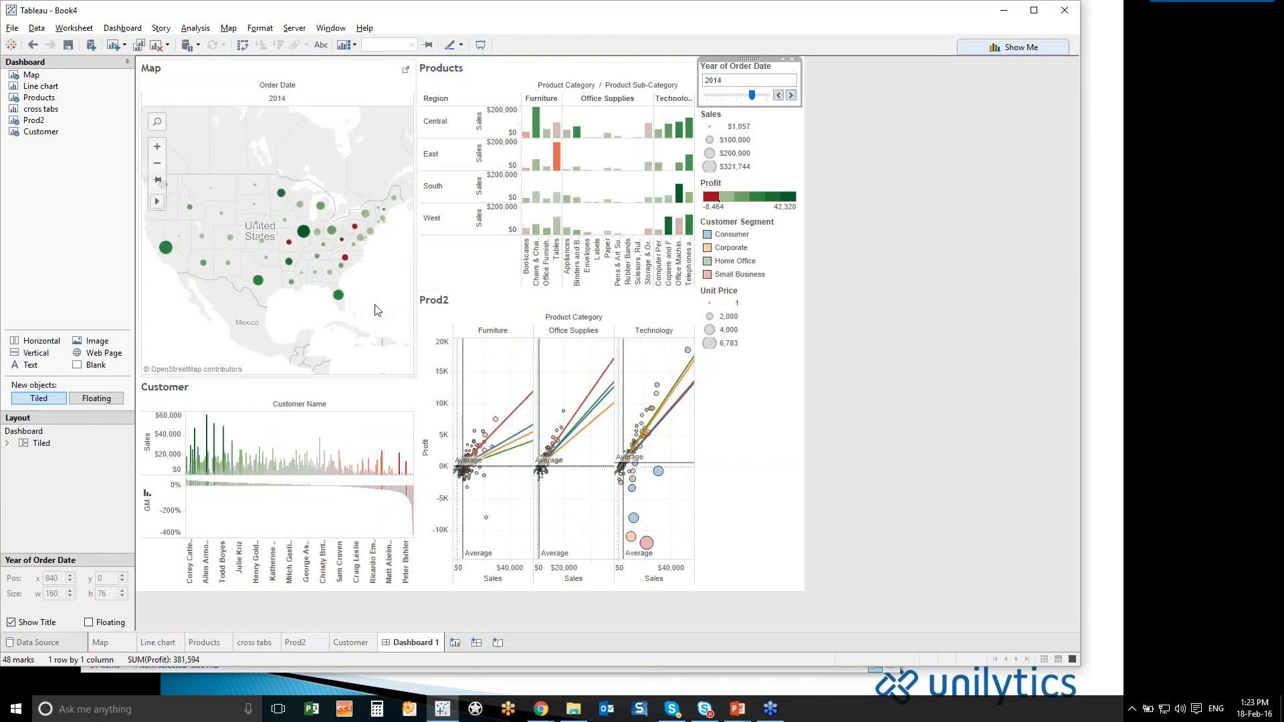
- Inspect the North Carolina mark on the map by selecting it, and clear the selection
mouse_move(345, 263)
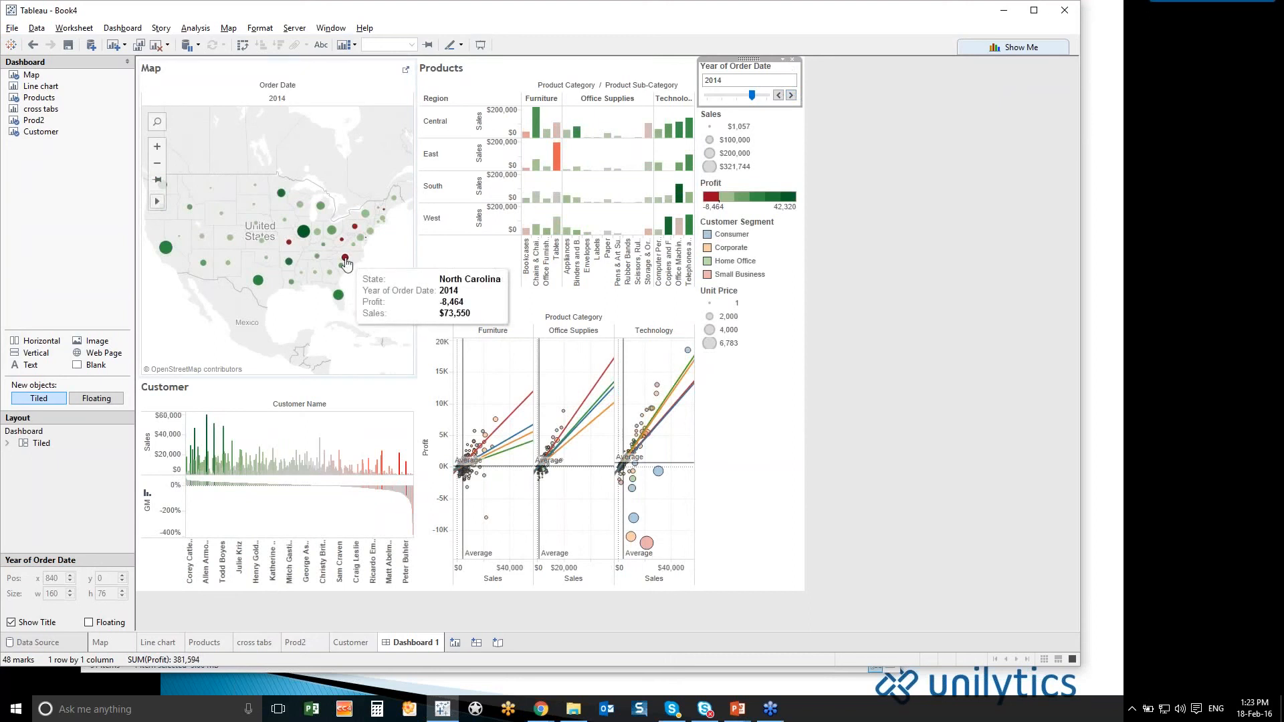
left_click(345, 260)
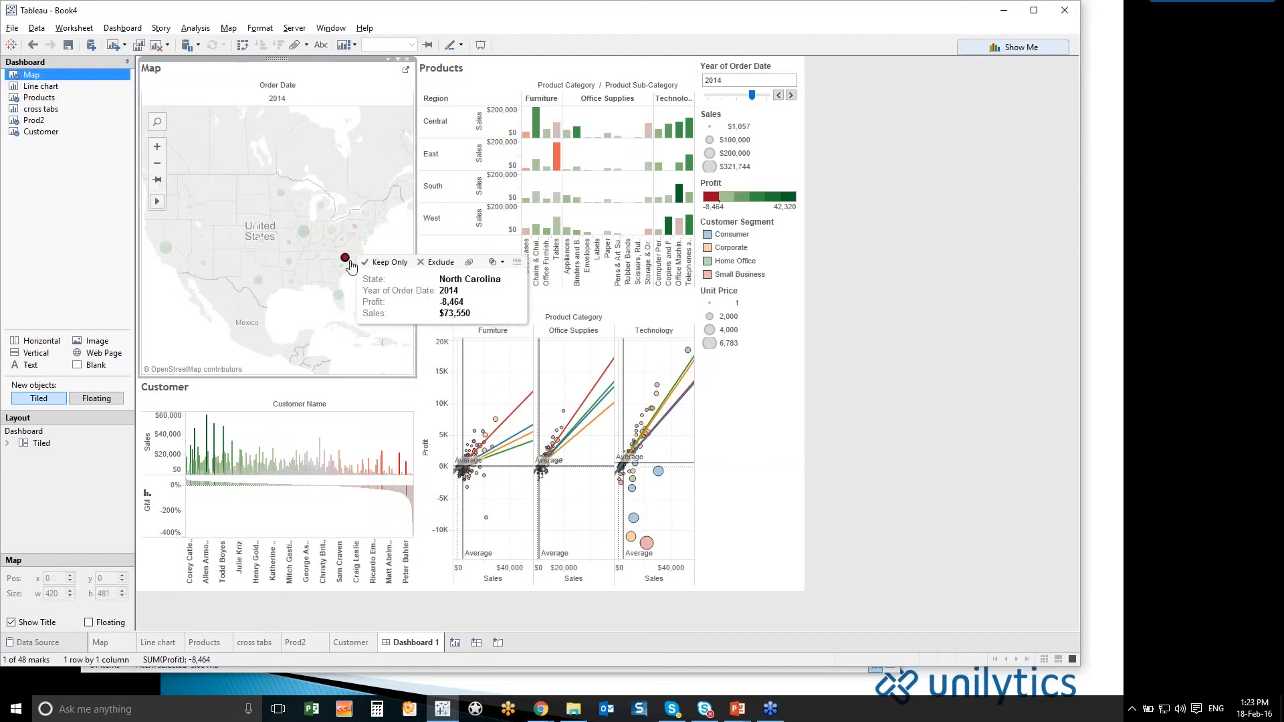
left_click(400, 244)
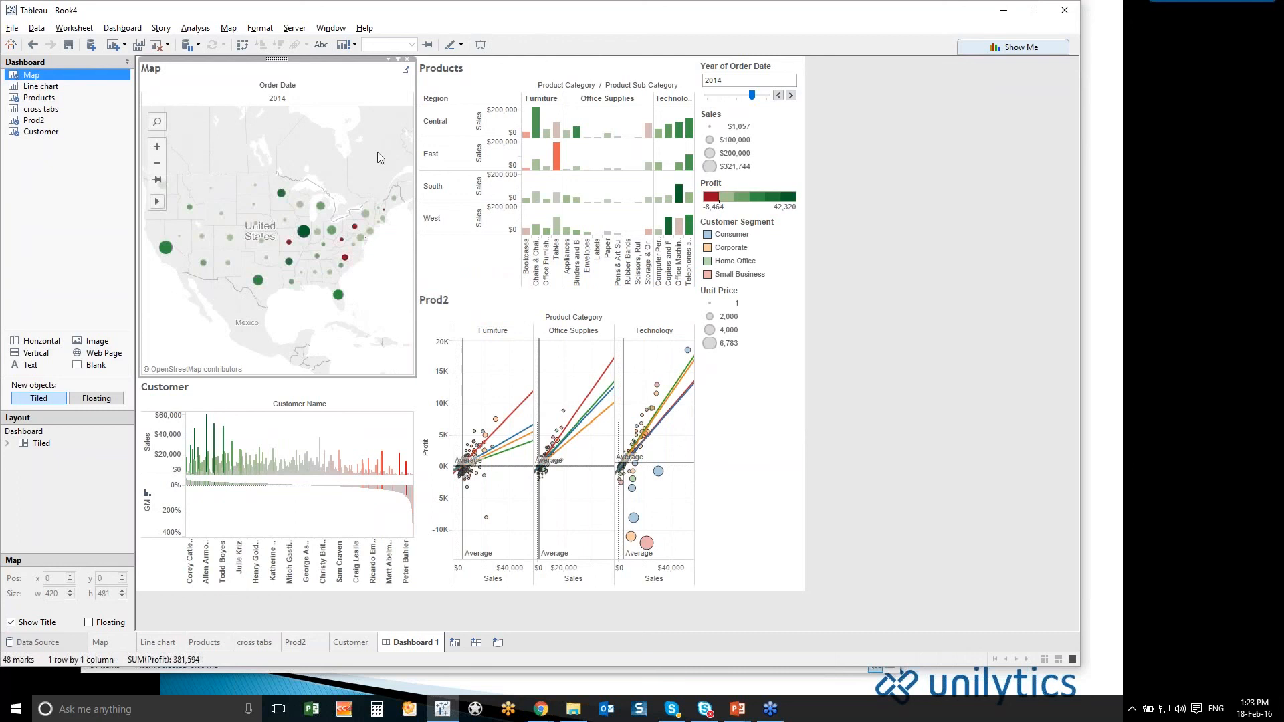
- Use the Map sheet as a dashboard filter, test it with North Carolina, and clear the selection
left_click(393, 61)
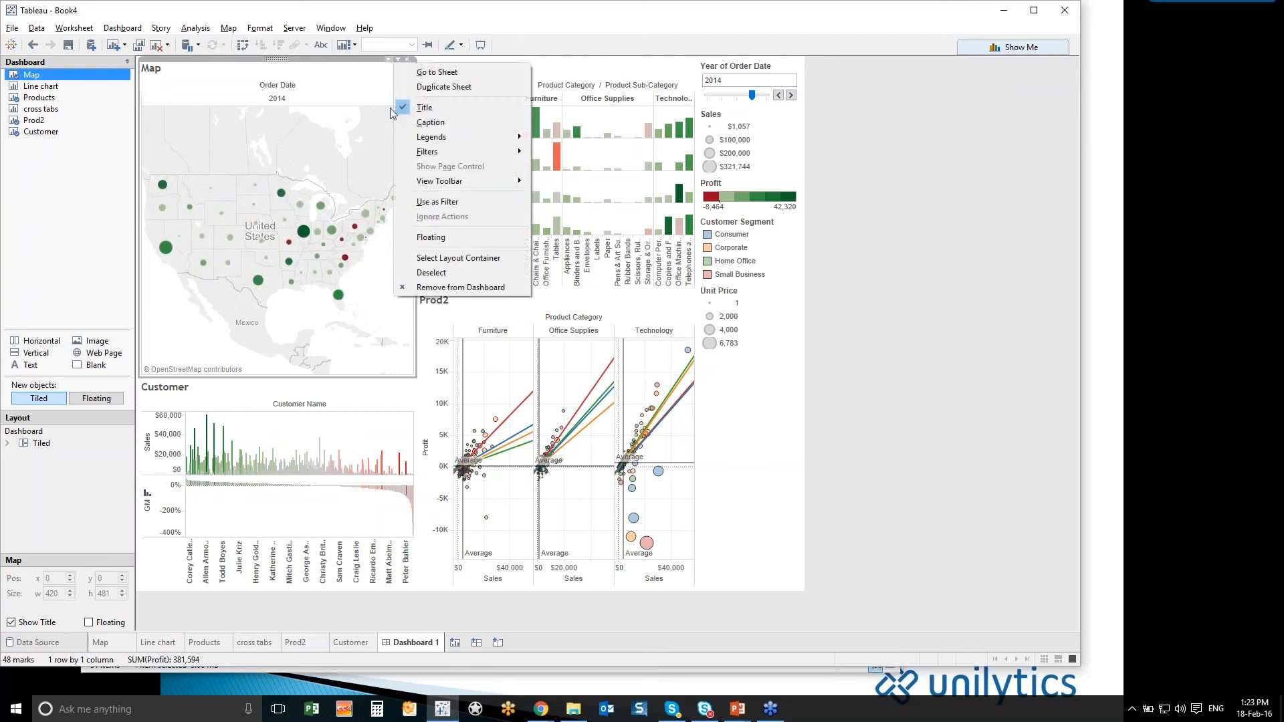
left_click(415, 199)
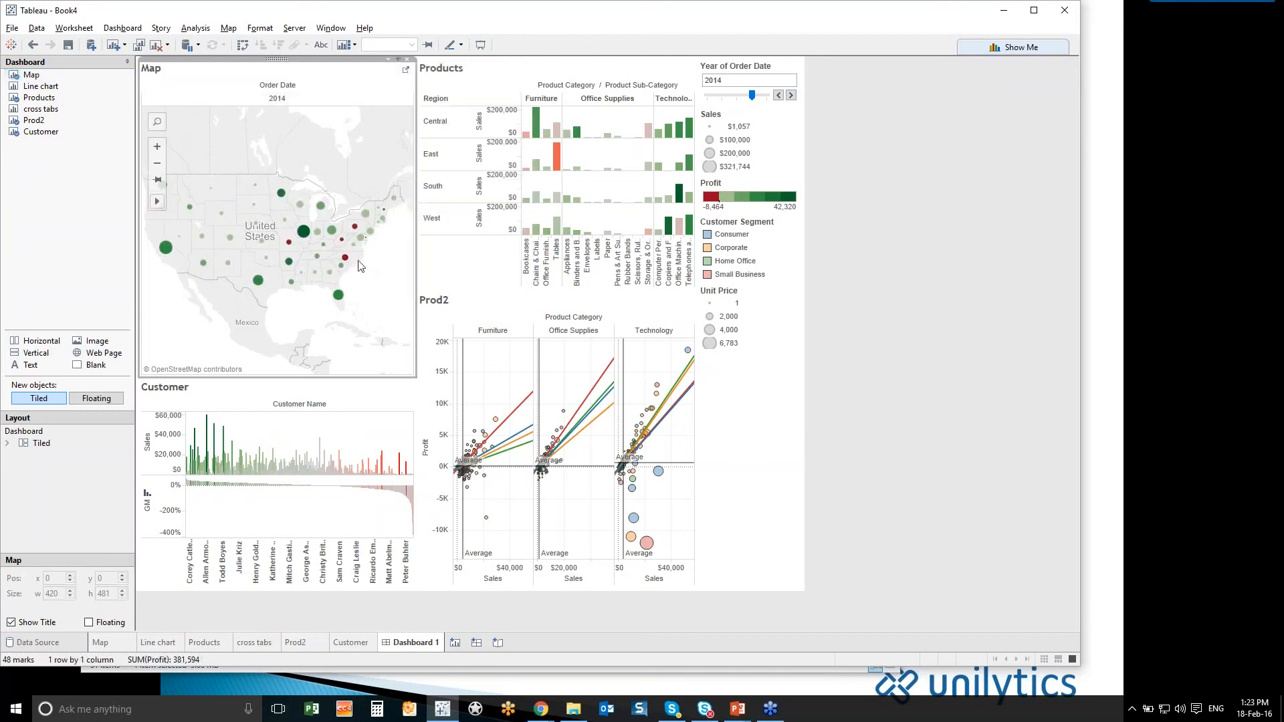
mouse_move(345, 261)
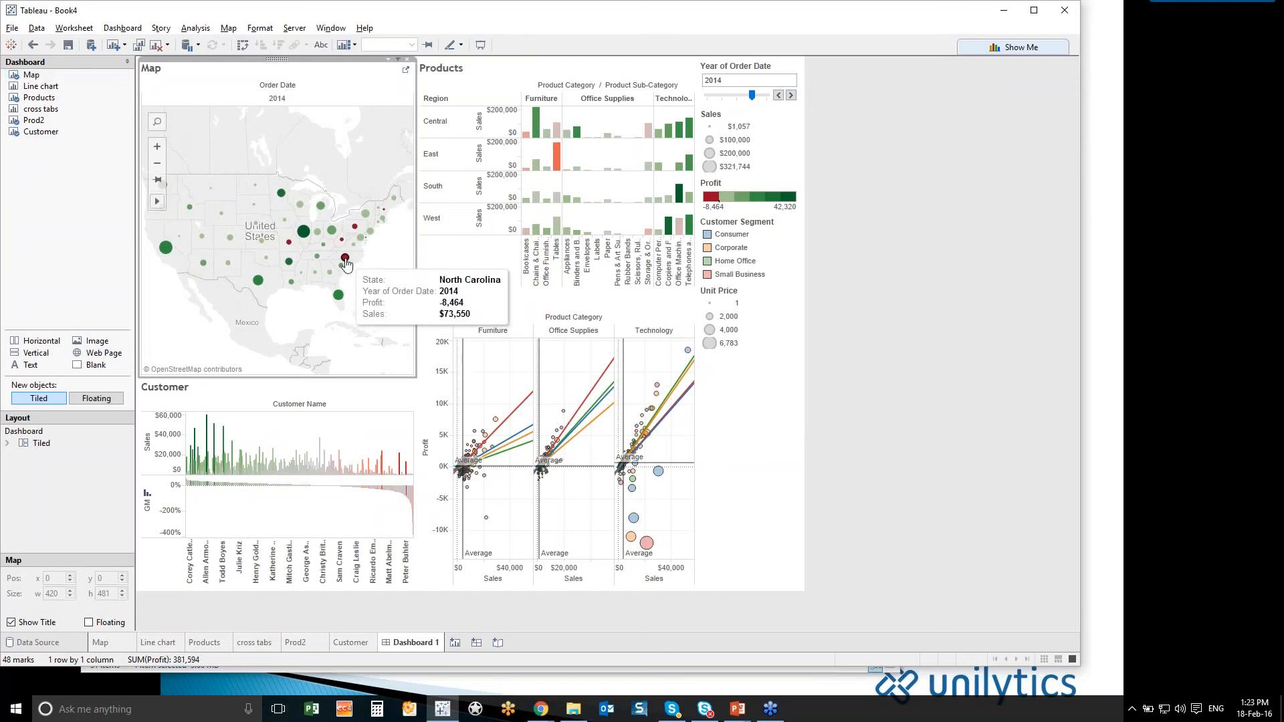
left_click(345, 260)
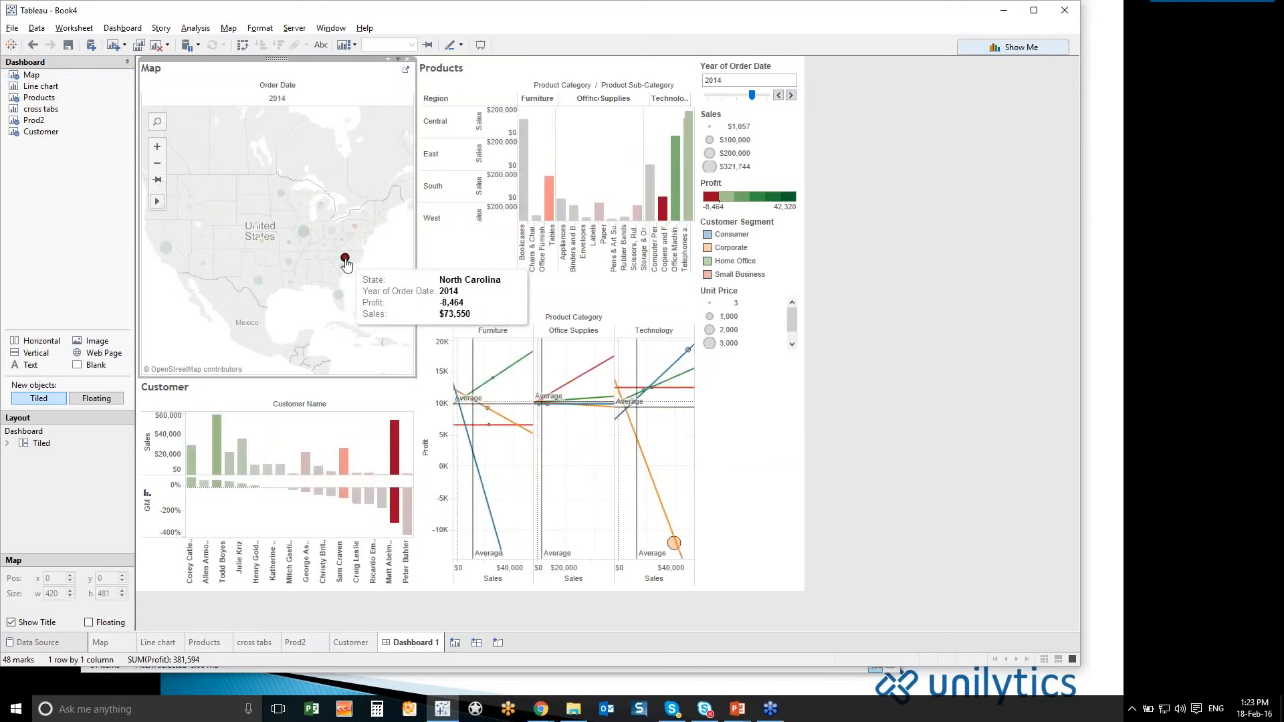
mouse_move(345, 261)
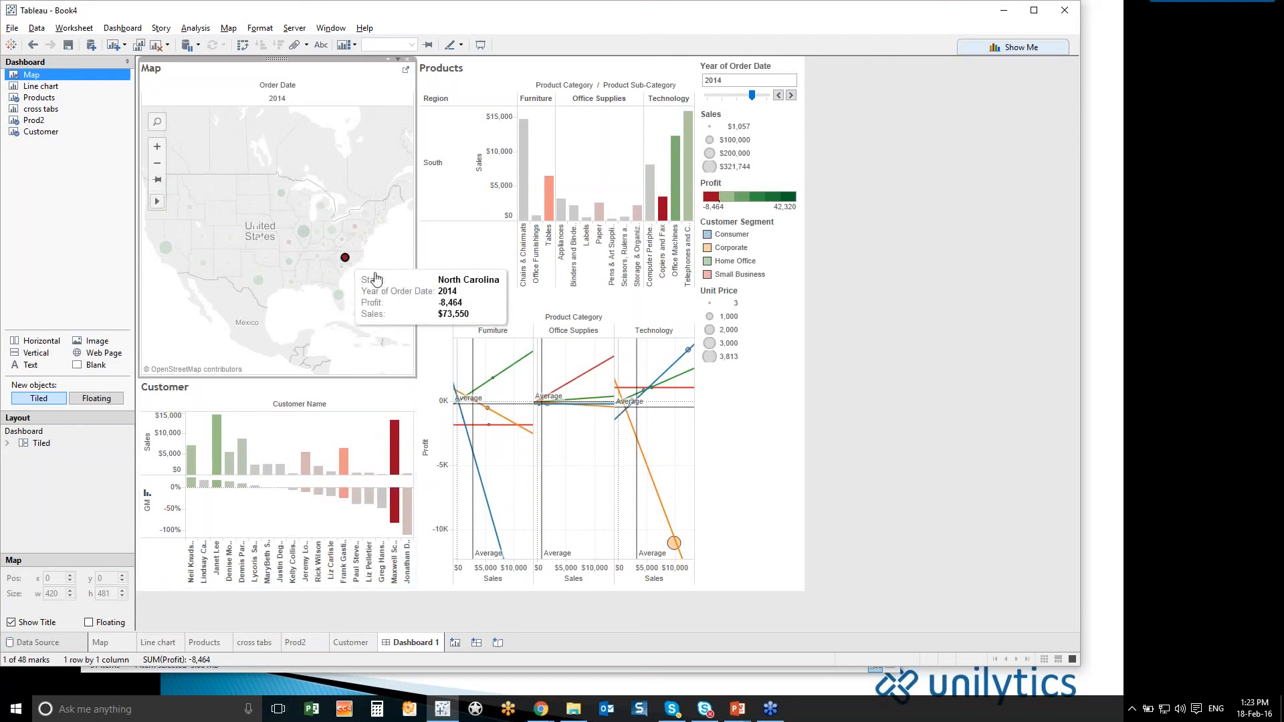
left_click(382, 267)
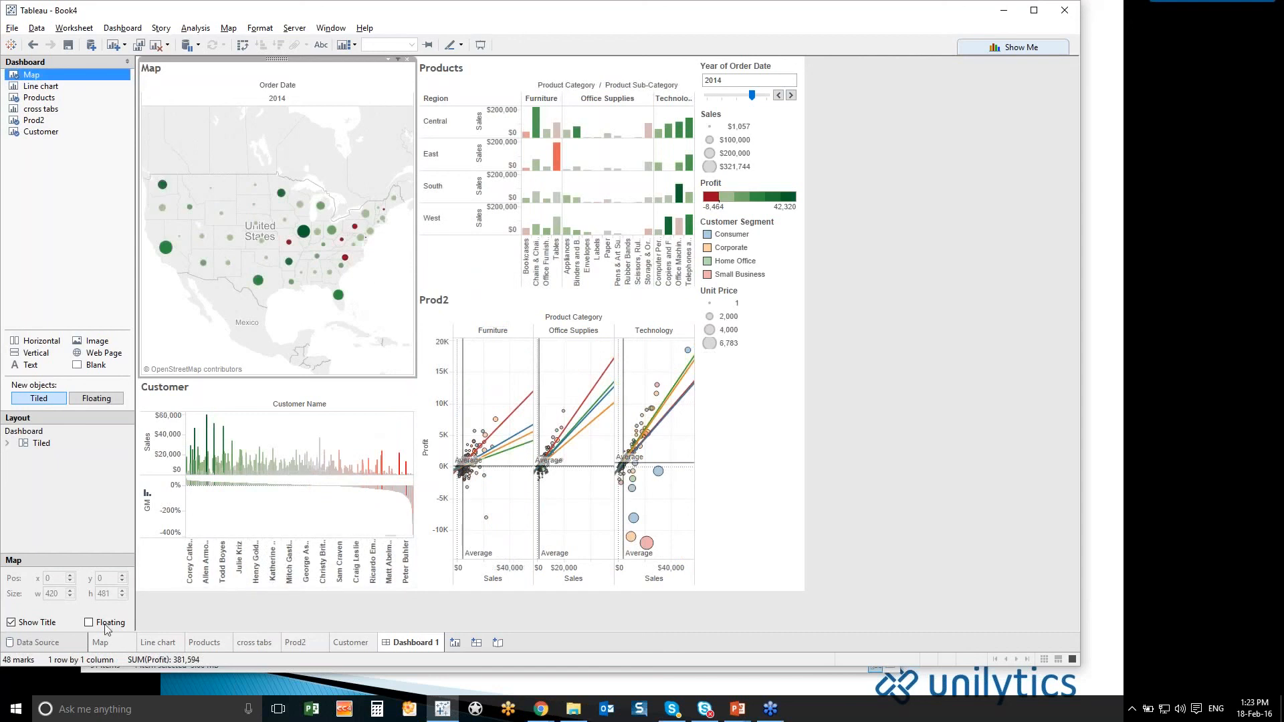
- Create a new worksheet and connect the workbook to the text file Shipping.csv as an additional data source
mouse_move(347, 645)
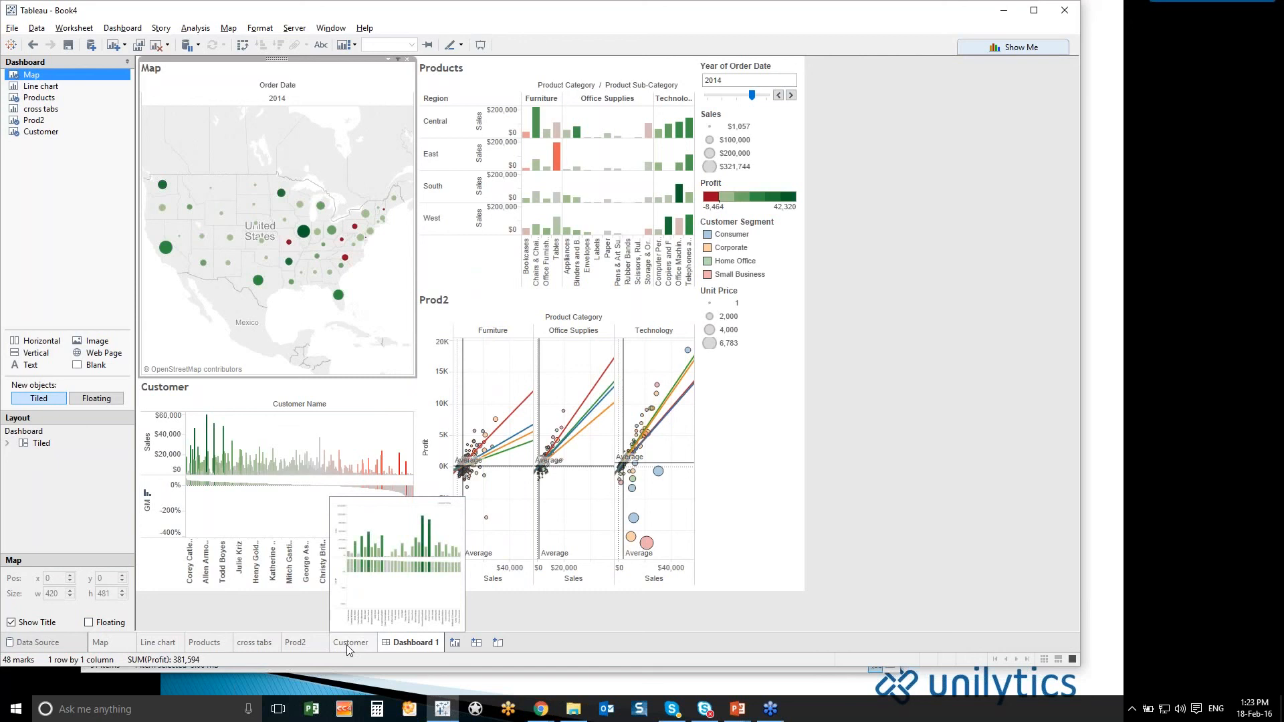
left_click(455, 643)
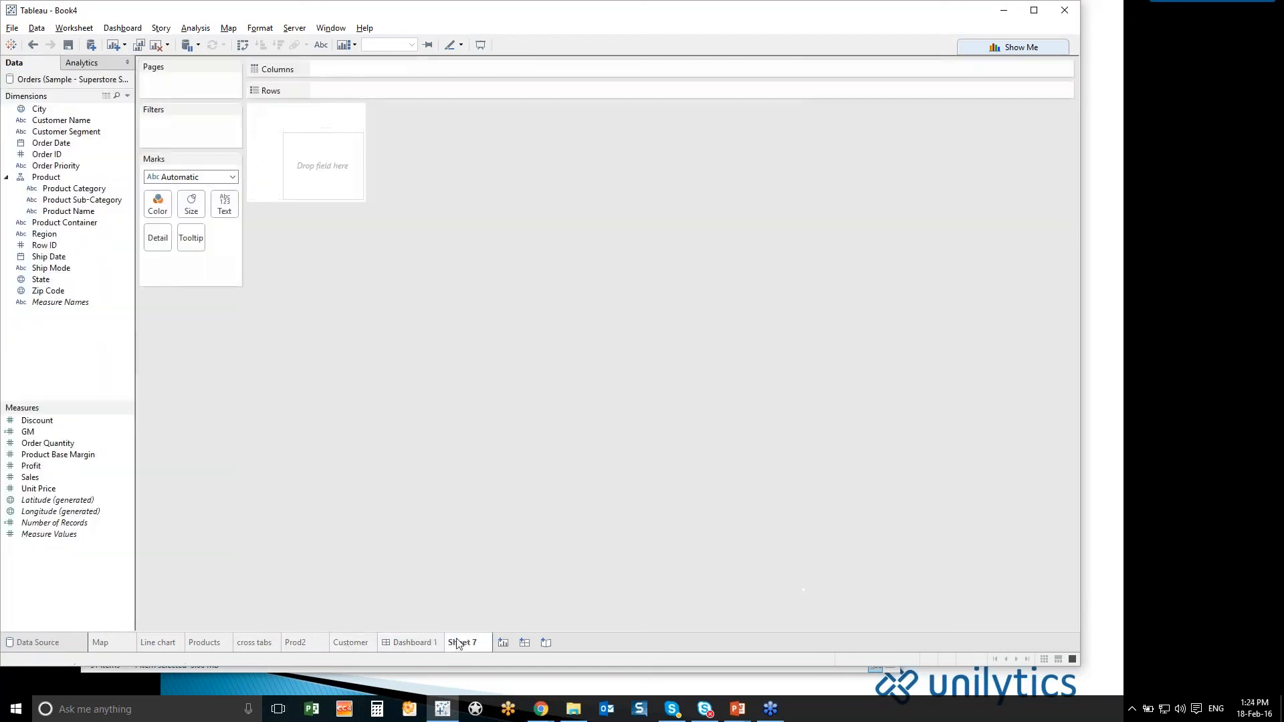
left_click(36, 28)
left_click(62, 43)
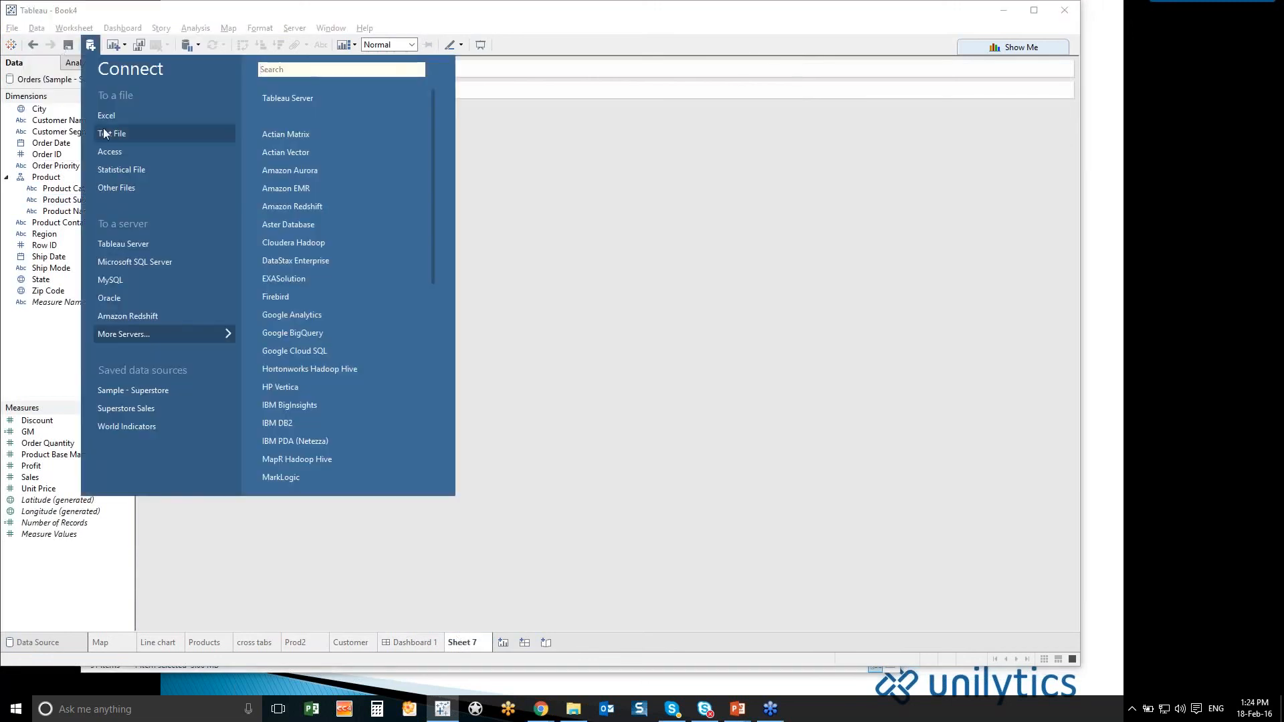
left_click(107, 133)
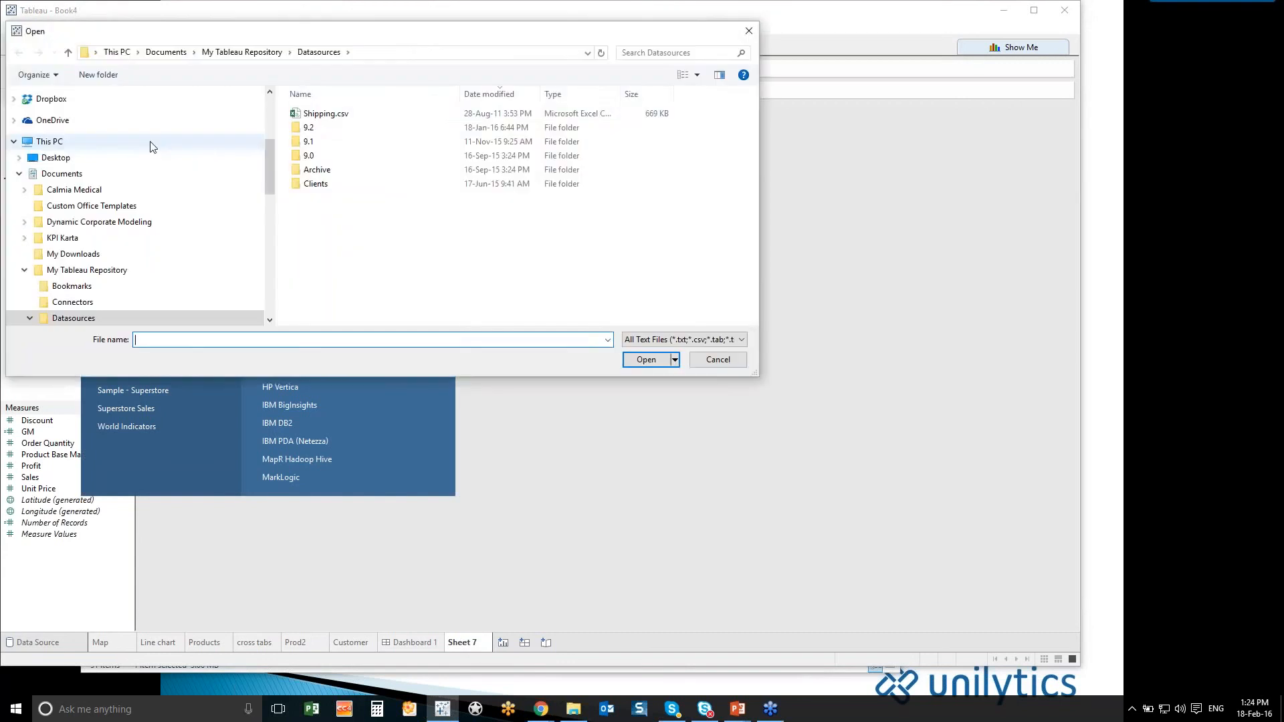
left_click(337, 115)
double_click(338, 115)
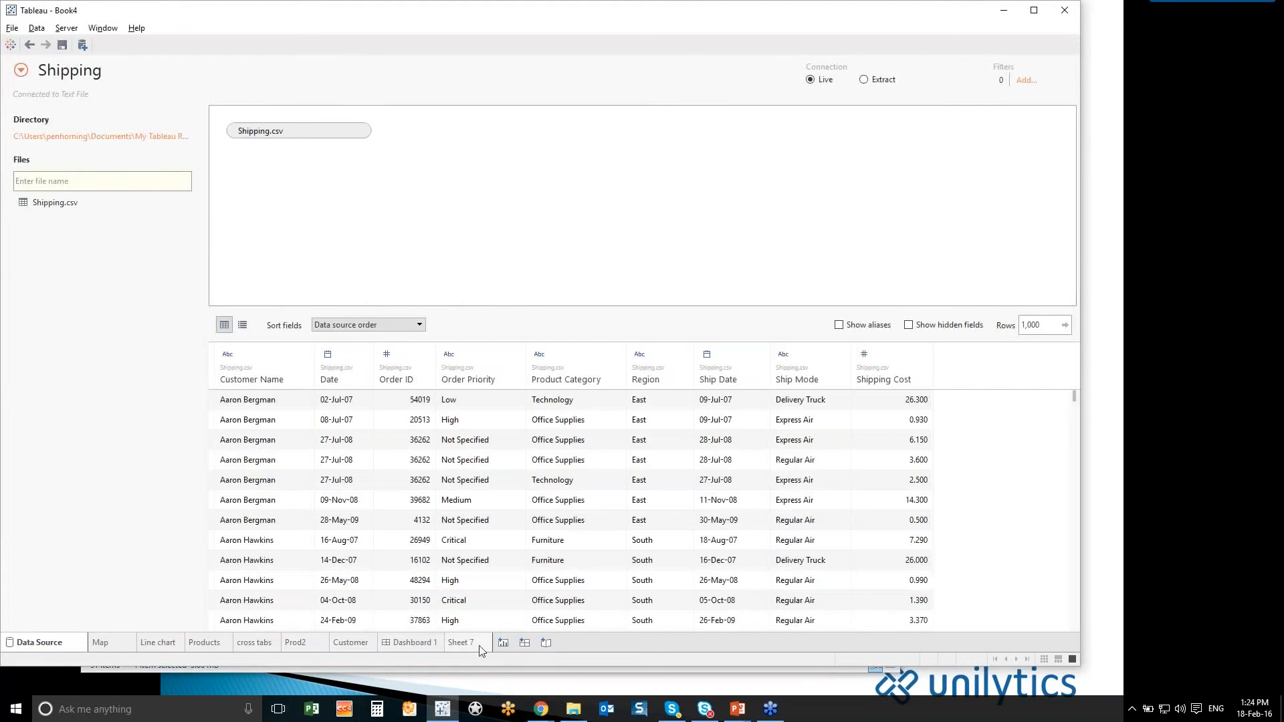
- Return to the new empty worksheet and compare the fields of the Orders and Shipping data sources
left_click(462, 642)
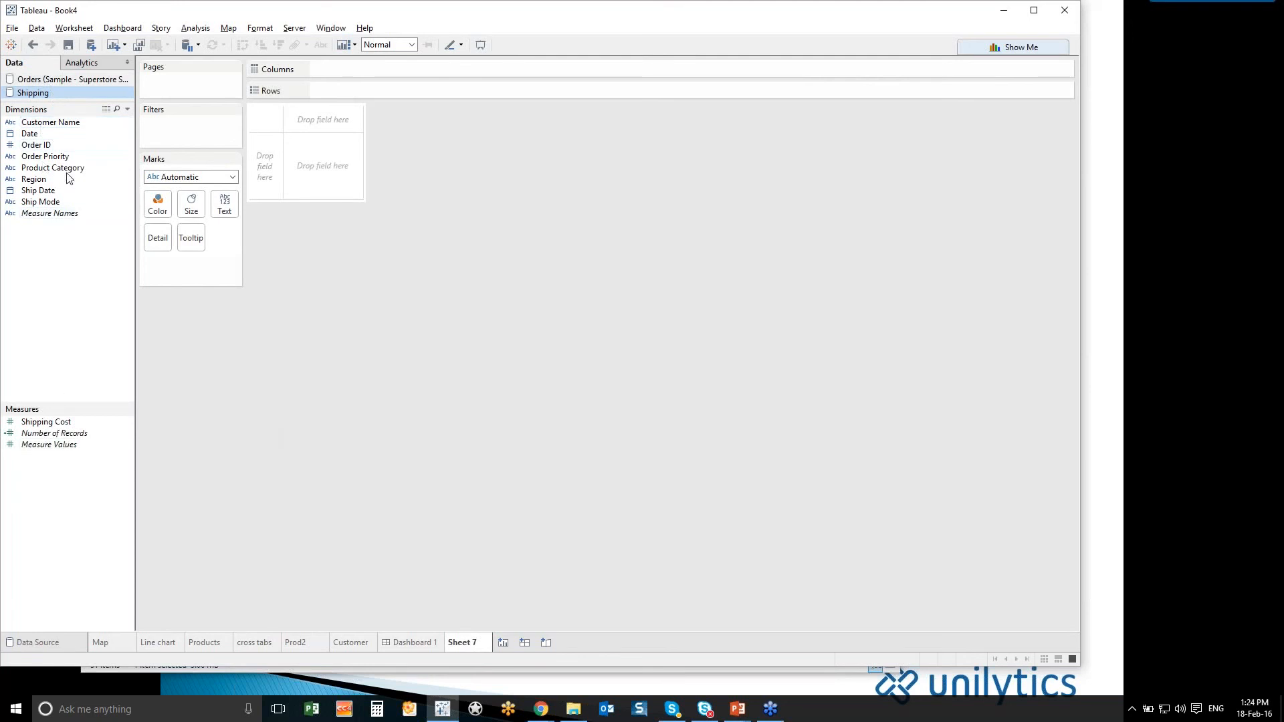
left_click(57, 80)
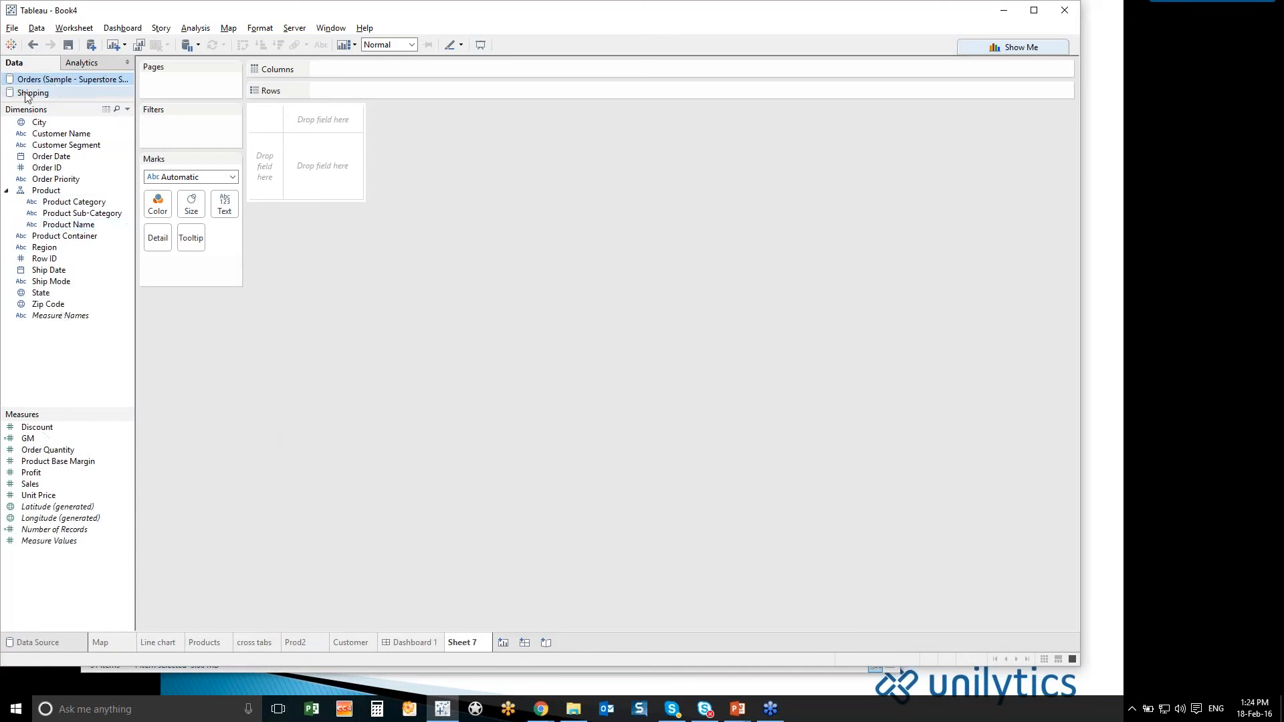
left_click(27, 95)
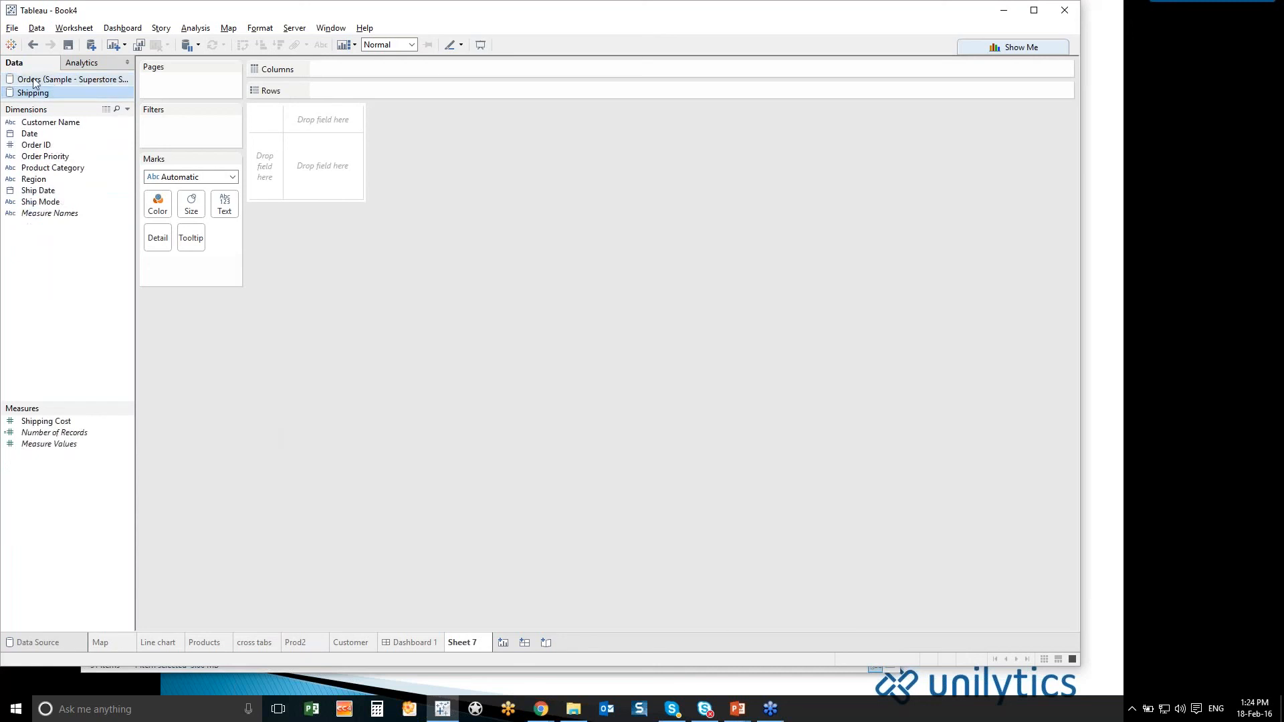
- Plot Orders Sales on Rows against Shipping Cost from the Shipping source on Columns, coloured by Customer Segment and detailed by Customer Name
left_click(35, 80)
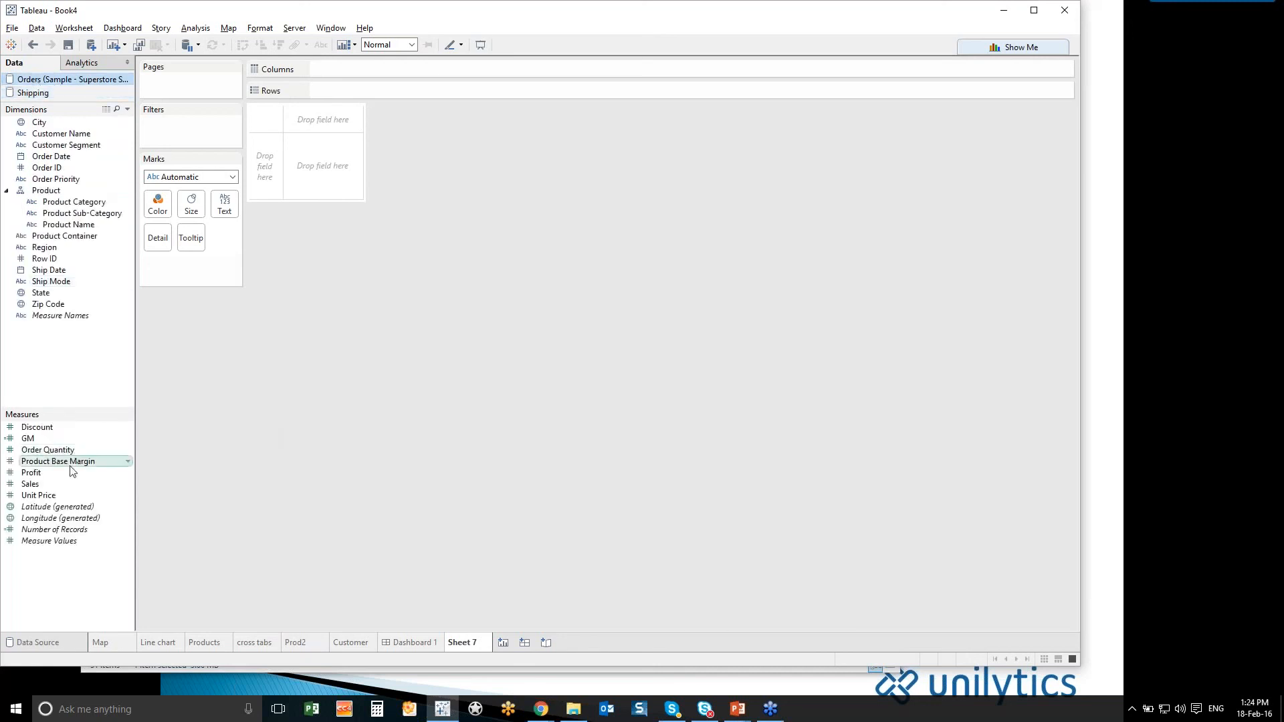
double_click(67, 485)
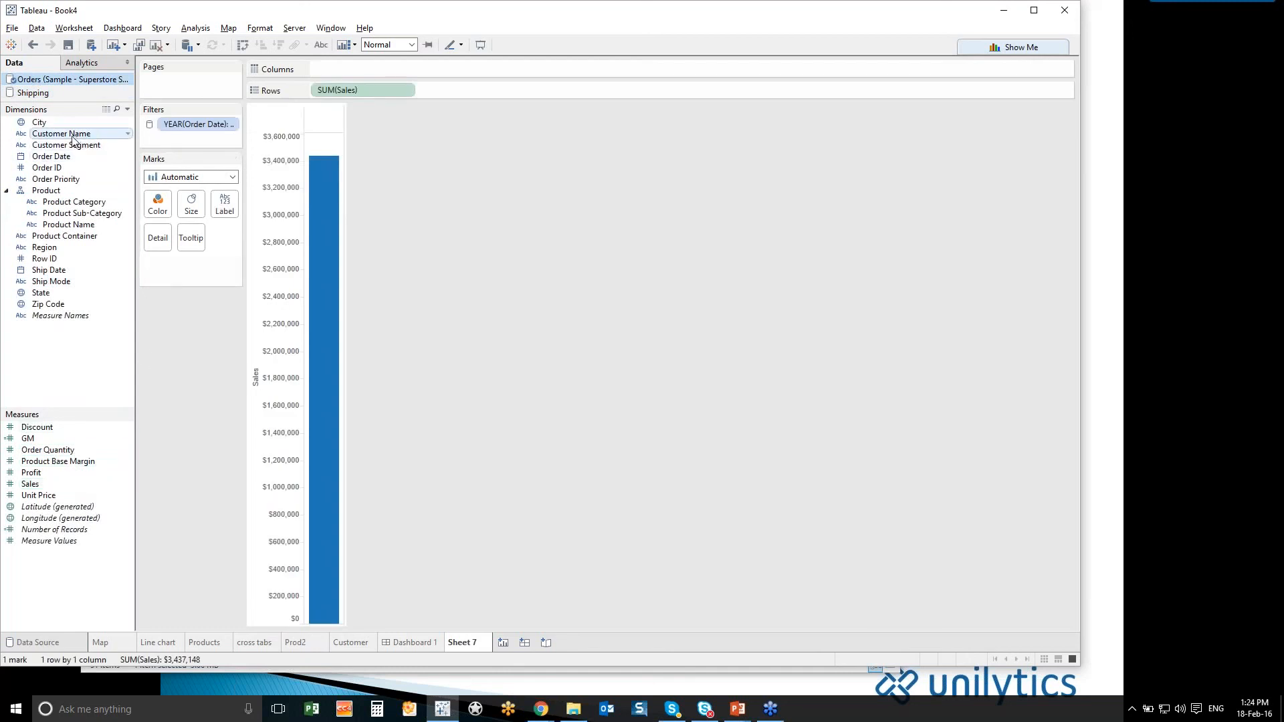
left_click_drag(75, 150, 158, 211)
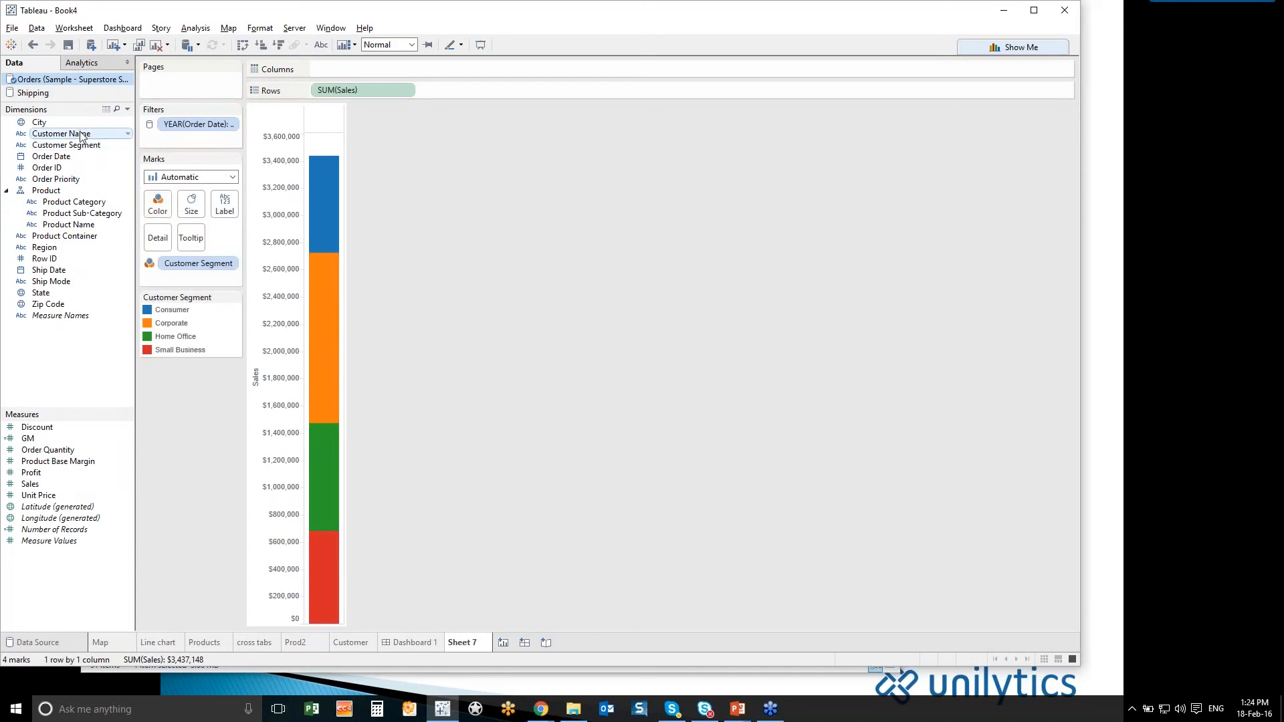
left_click_drag(81, 135, 161, 241)
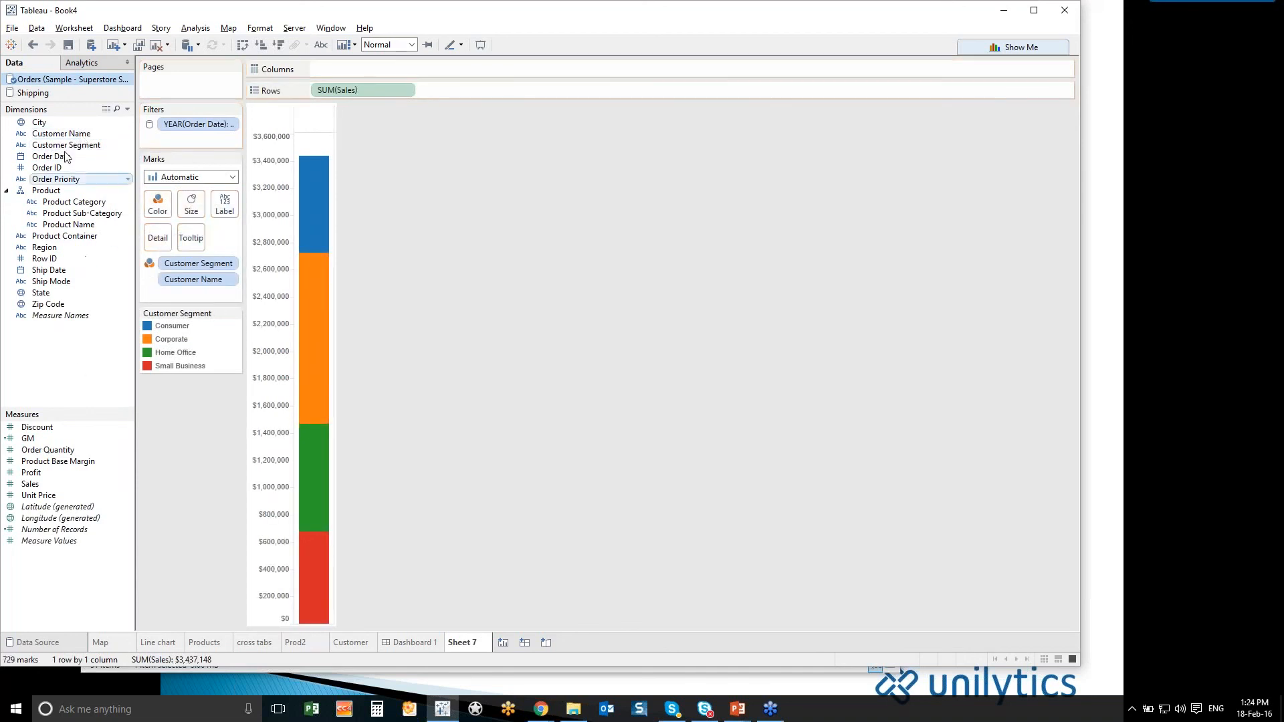
left_click(50, 95)
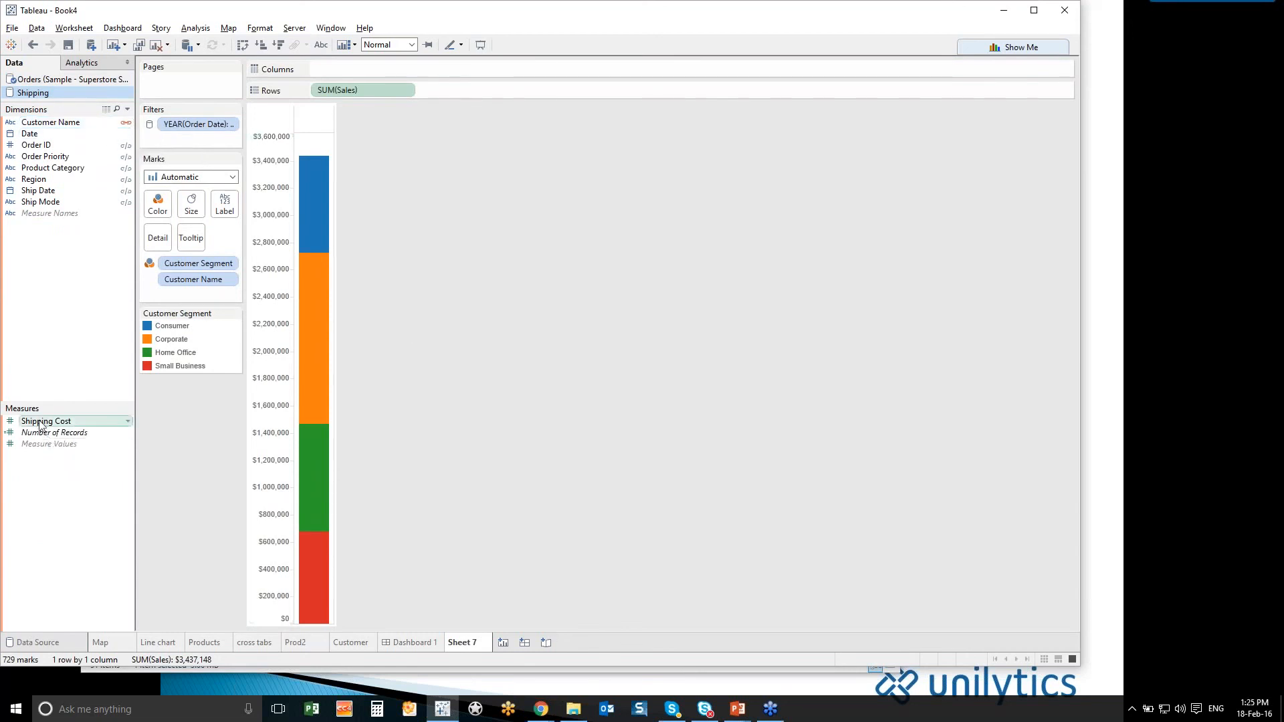
left_click_drag(40, 425, 315, 68)
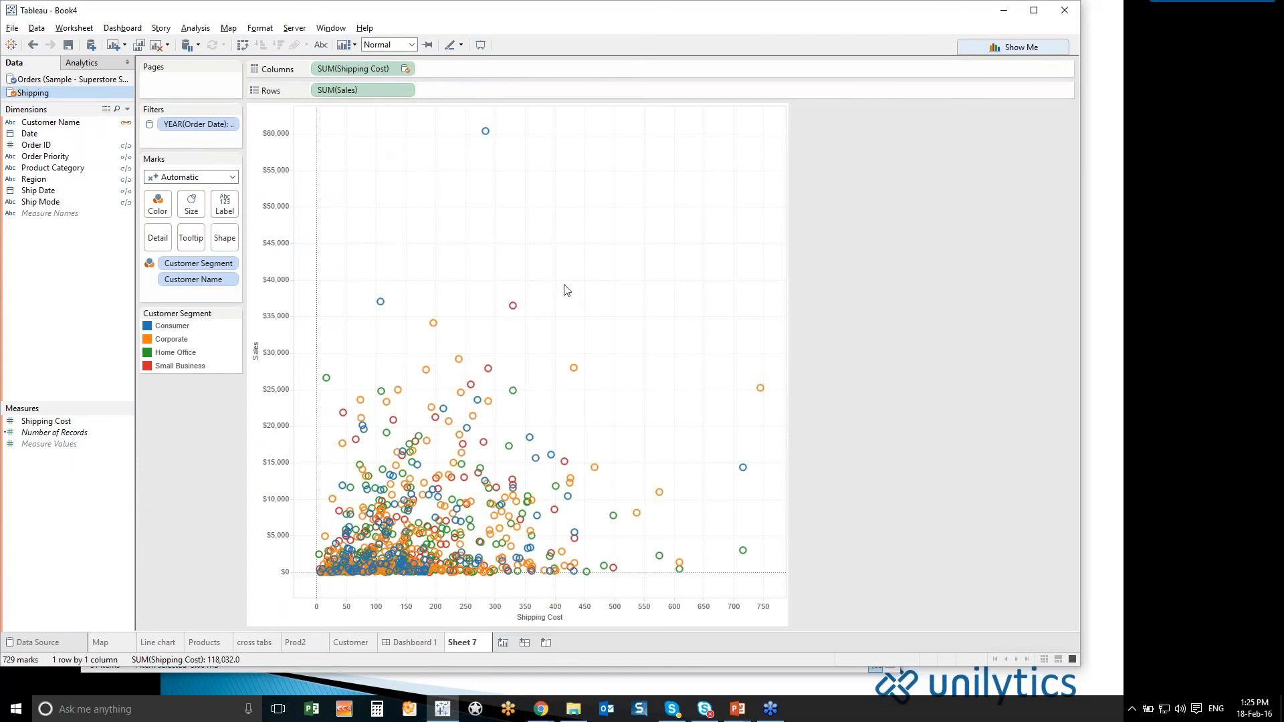
- Rename the new scatter plot worksheet as shipping
double_click(462, 643)
type("shipping")
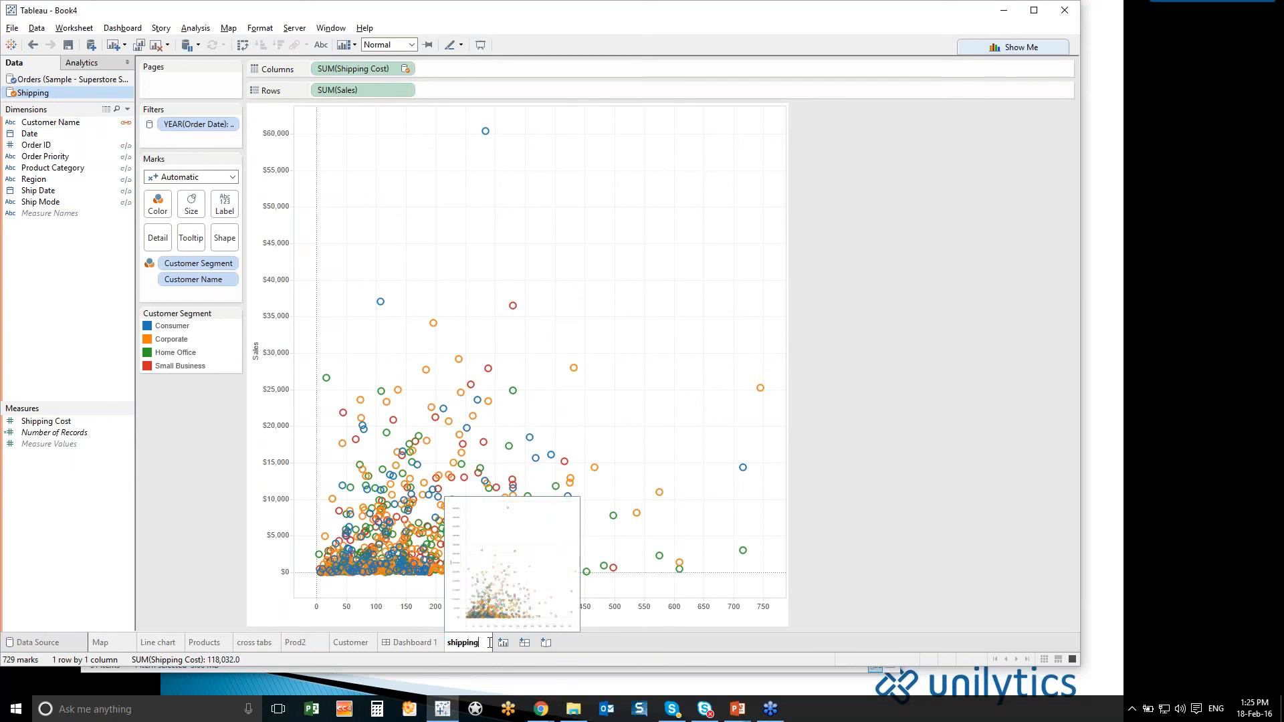
key("Return")
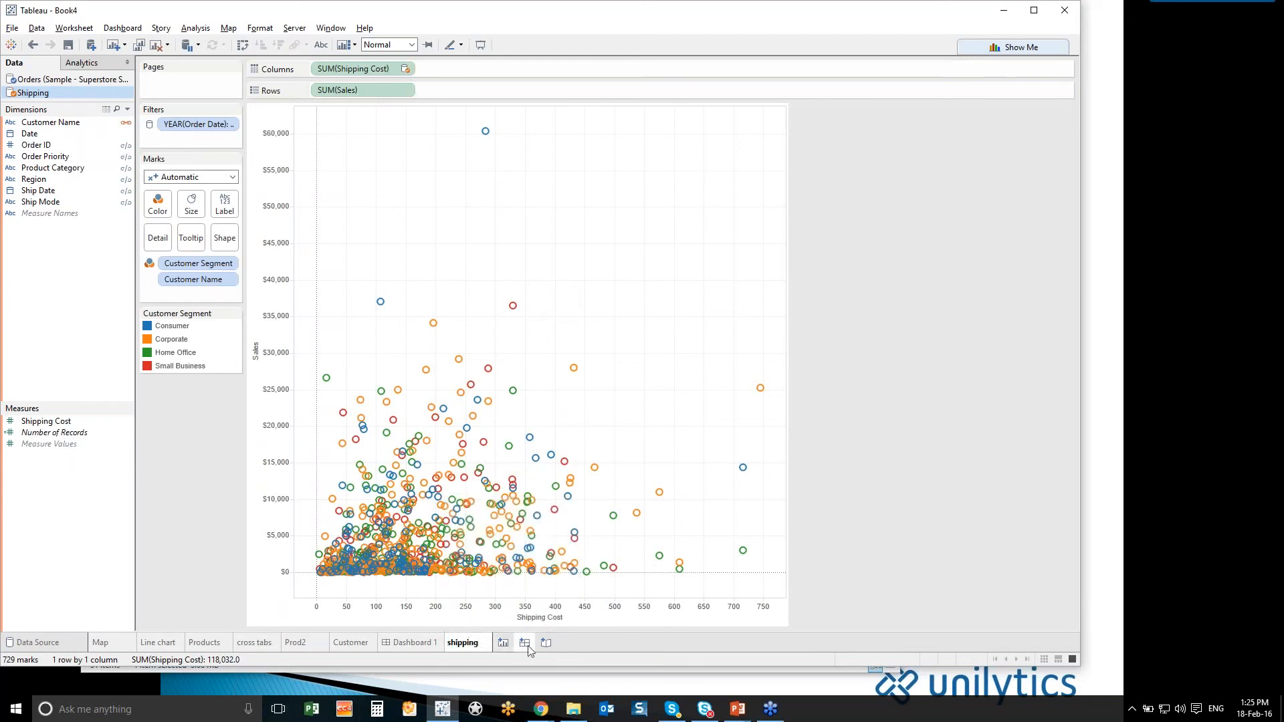
- Add the shipping sheet to Dashboard 1 beside Customer below the map, and widen that side at the expense of Products and Prod2
left_click(423, 644)
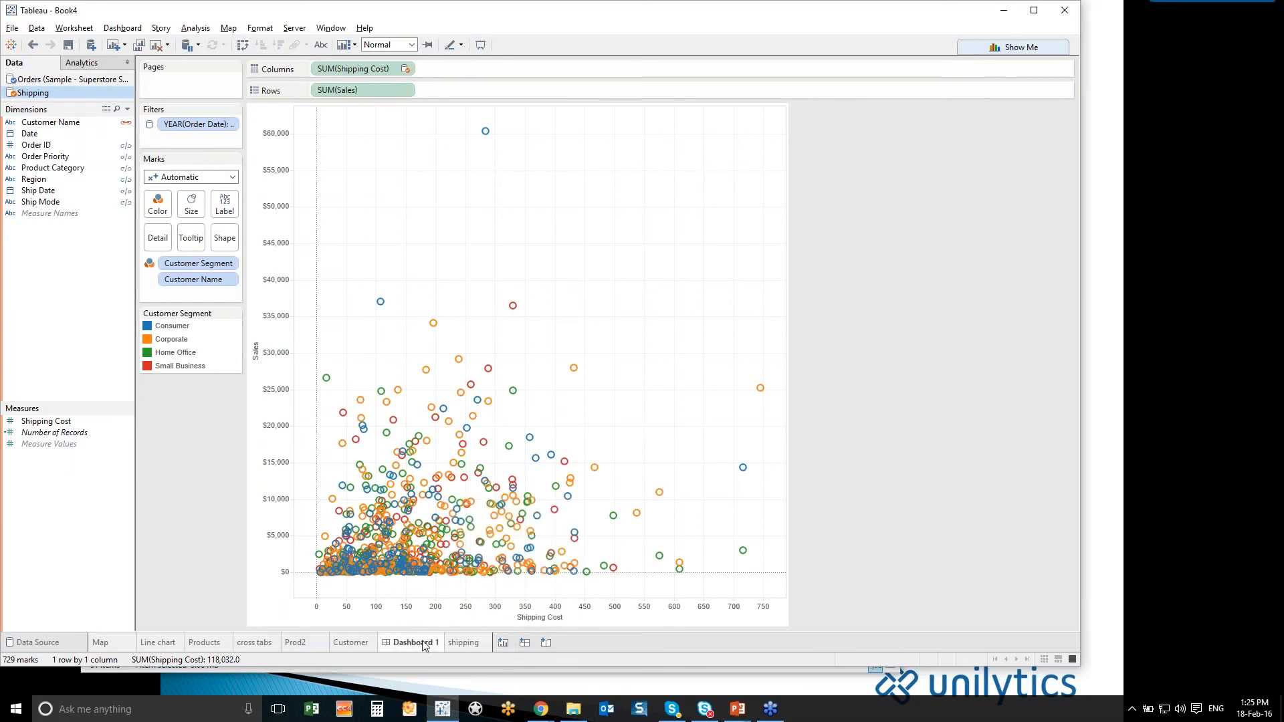
mouse_move(36, 147)
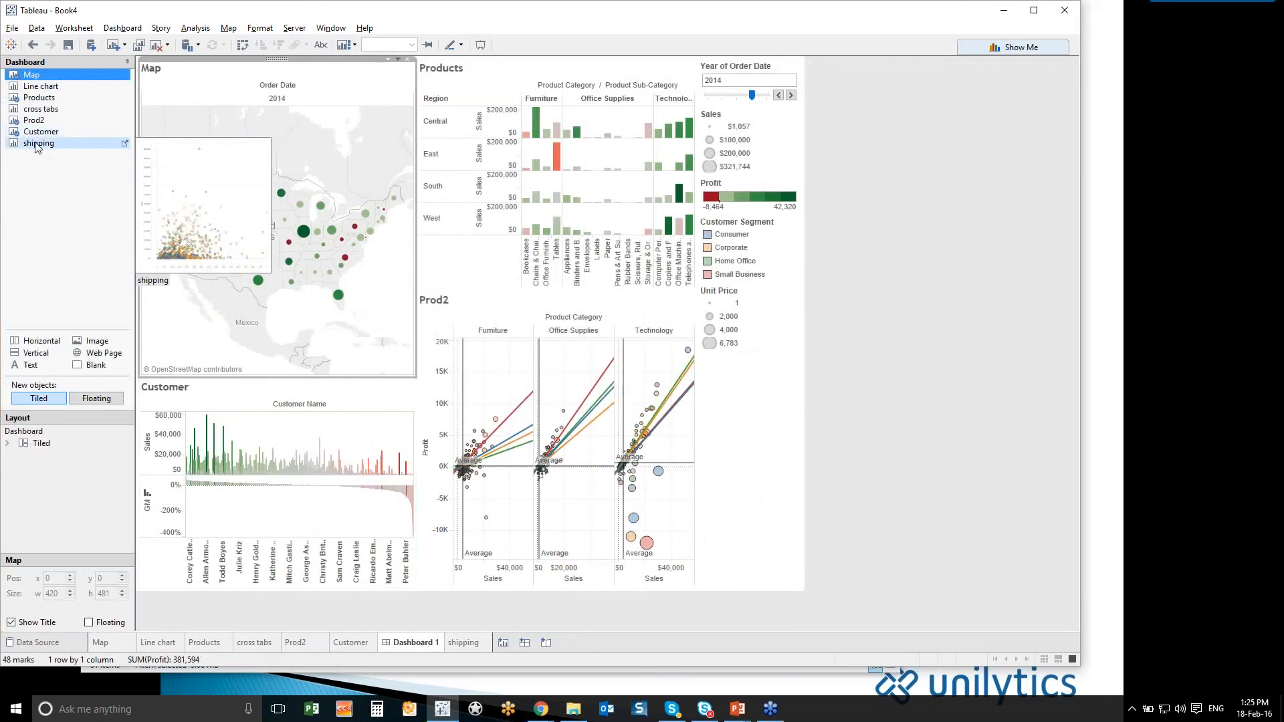
left_click_drag(36, 147, 338, 479)
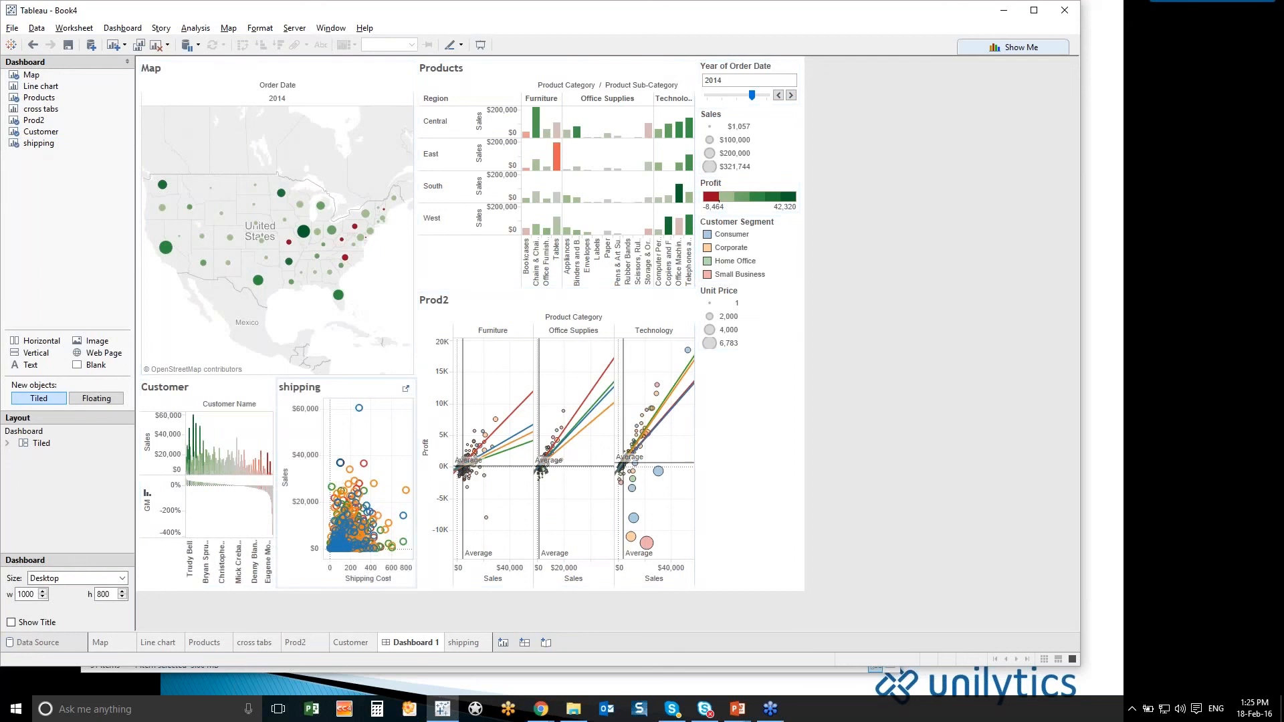
mouse_move(375, 484)
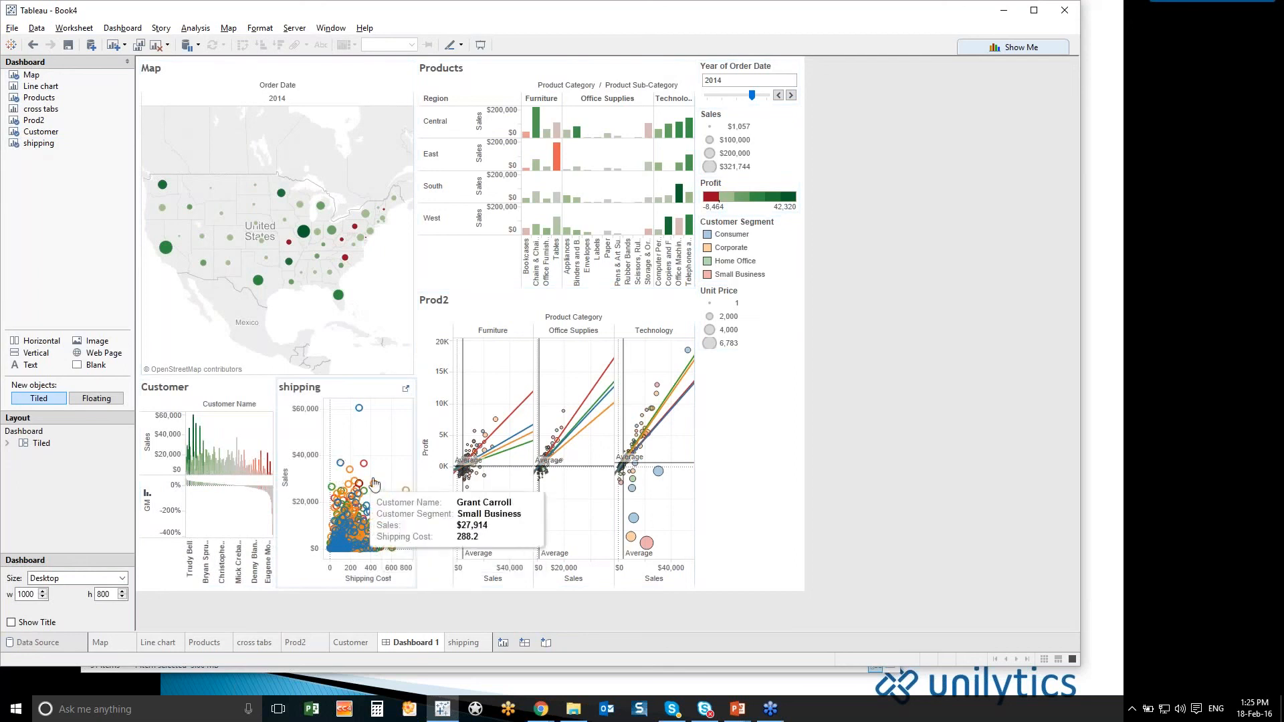
left_click_drag(417, 467, 434, 467)
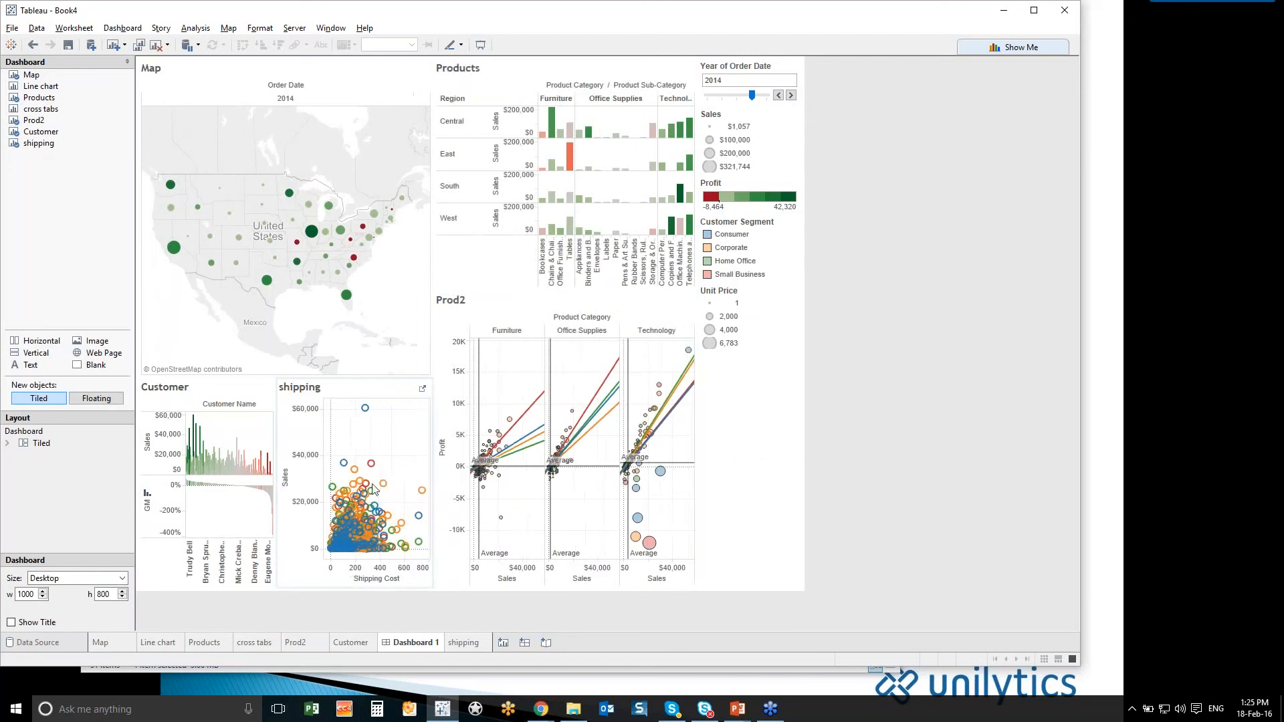
- Step the dashboard's Year of Order Date filter back to 2013
mouse_move(384, 484)
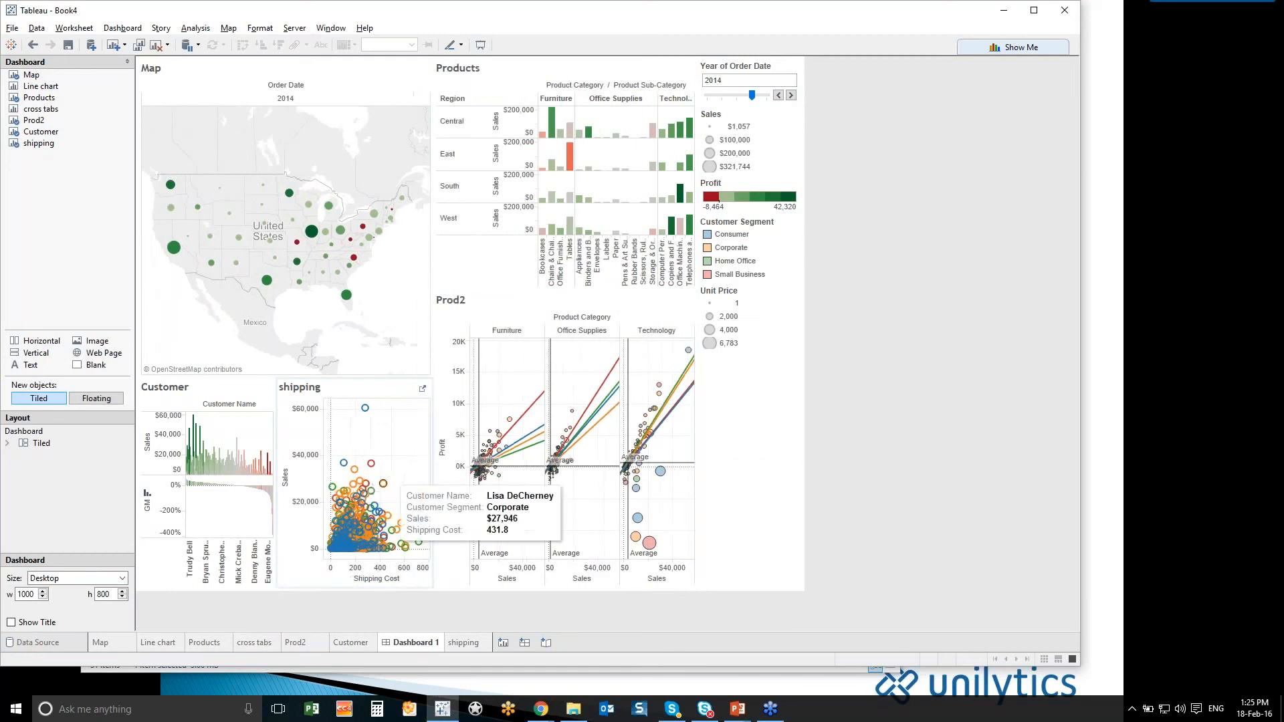
left_click(779, 97)
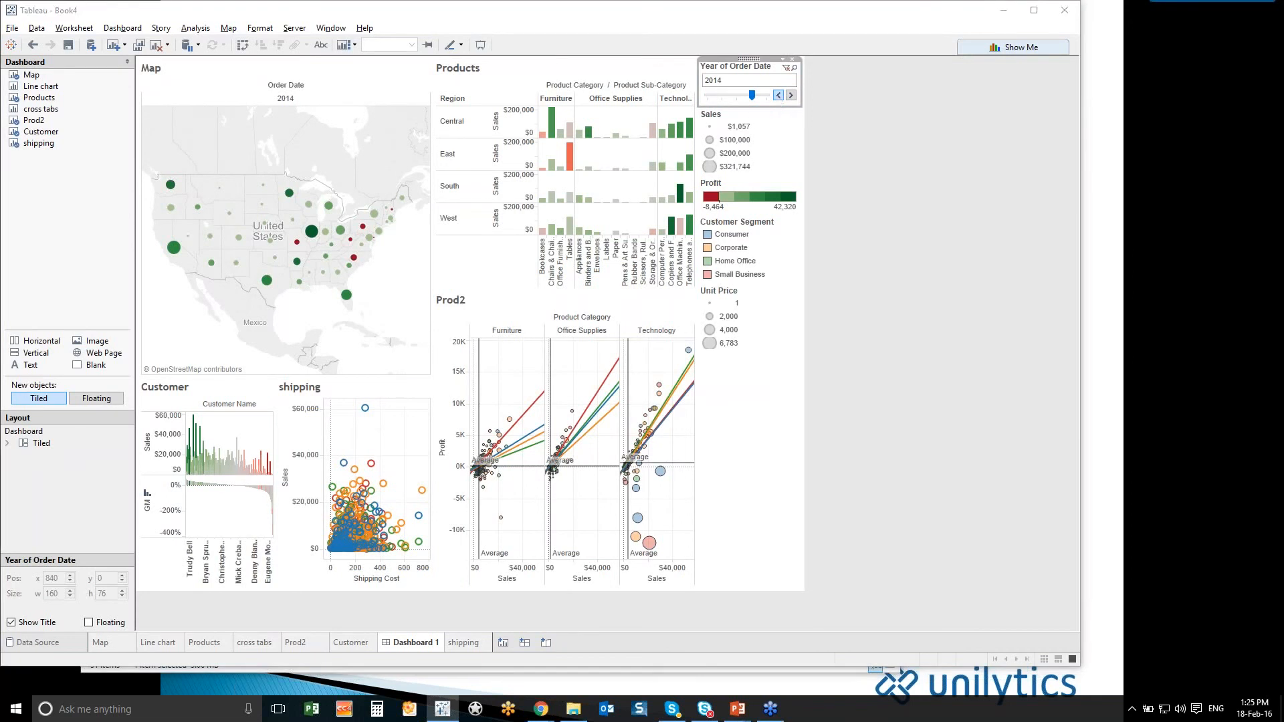
left_click(779, 97)
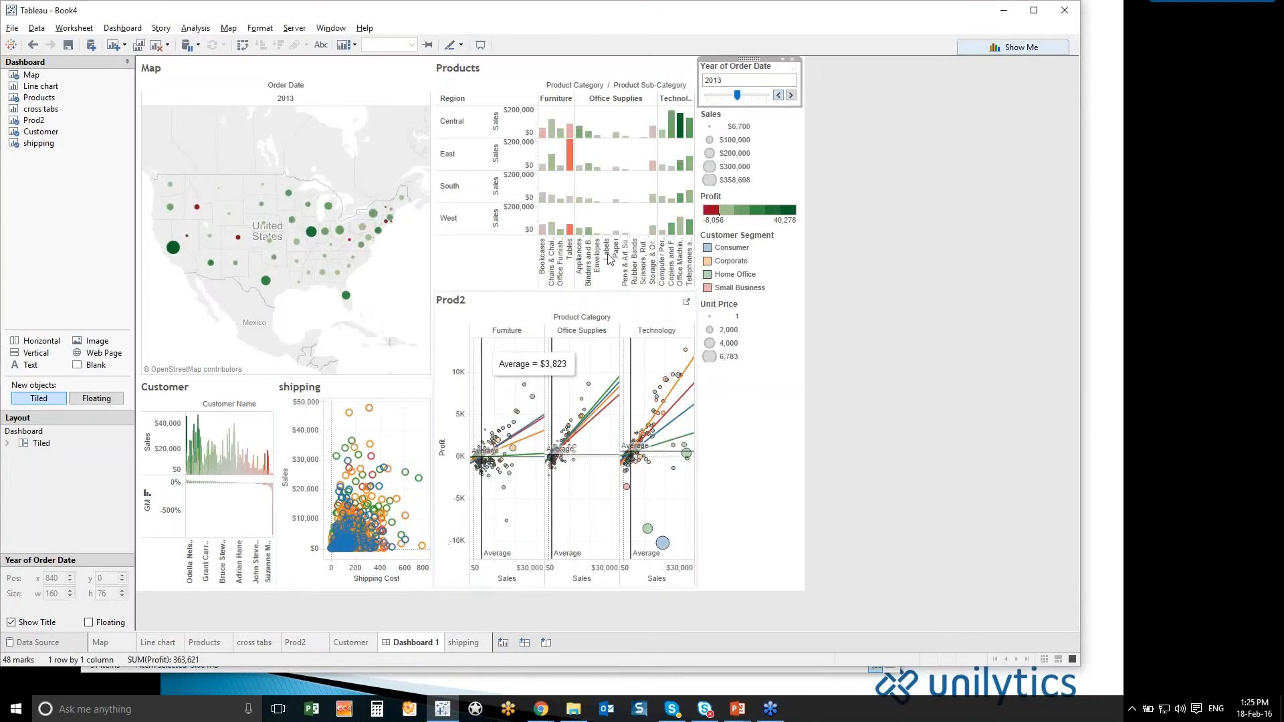